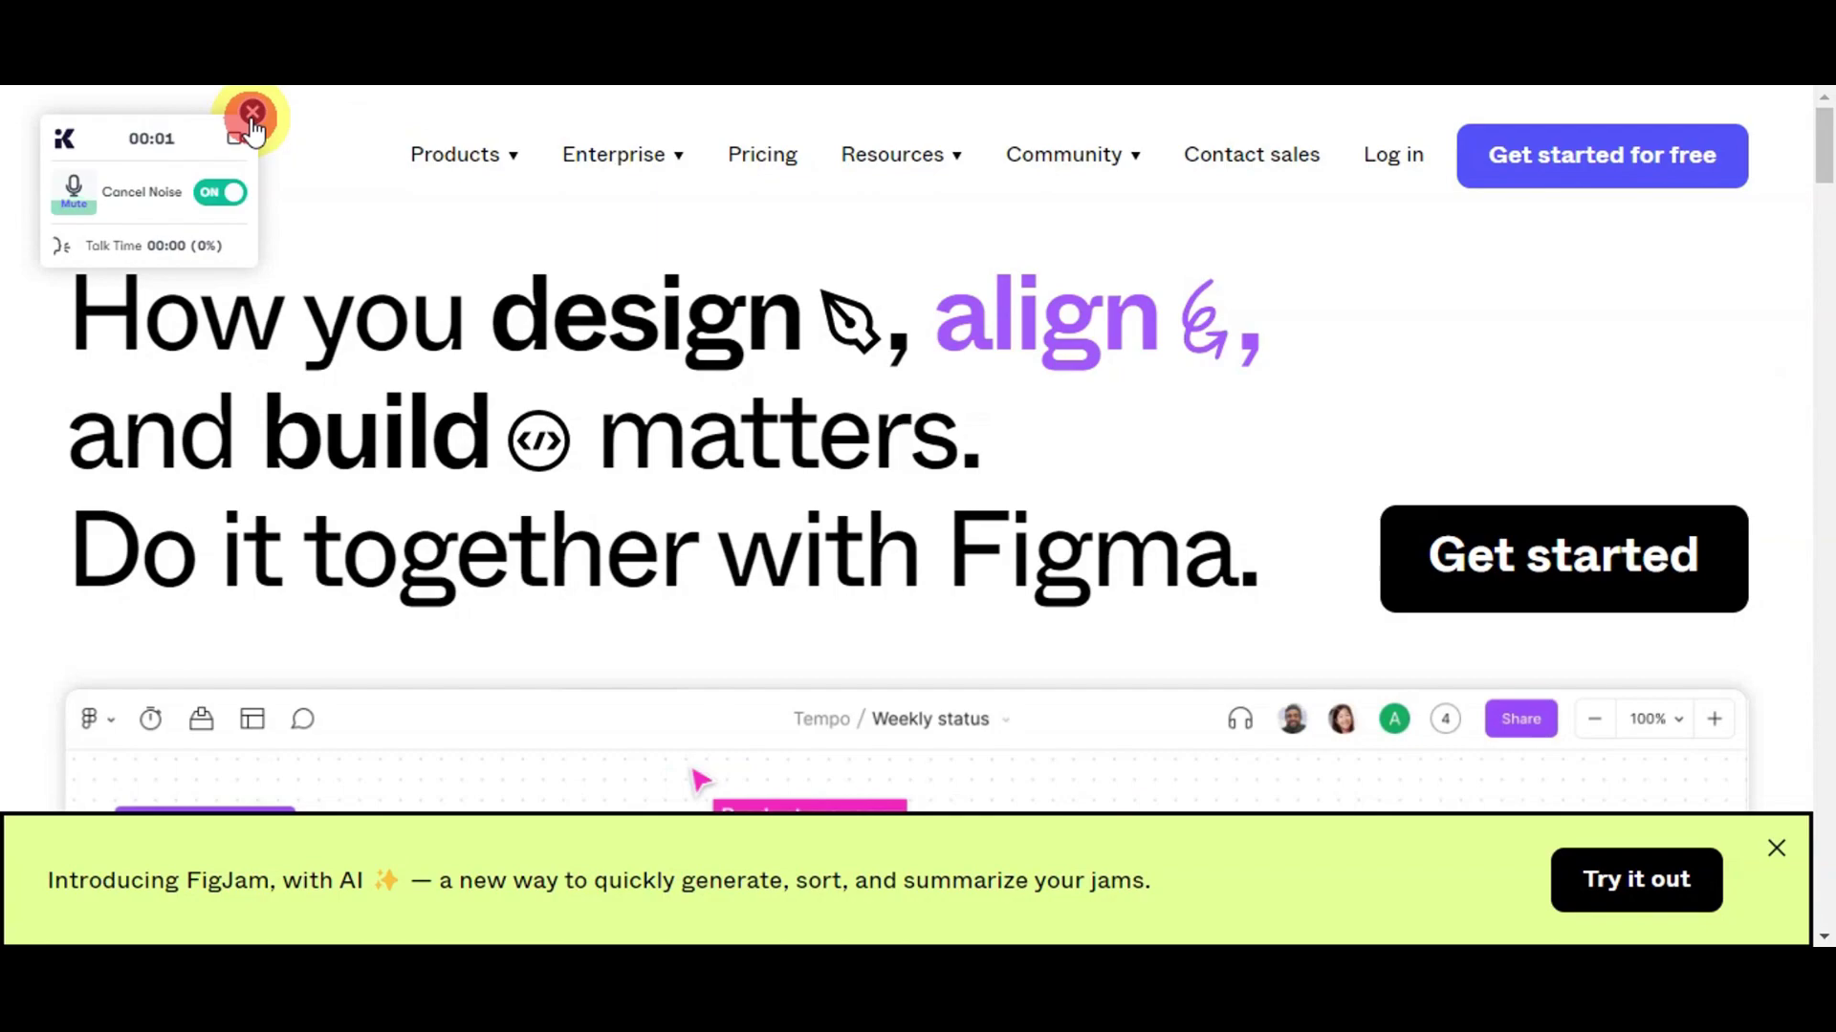
Scroll the Figma homepage past the Design and Prototype sections down to Dev Mode
left_click(252, 113)
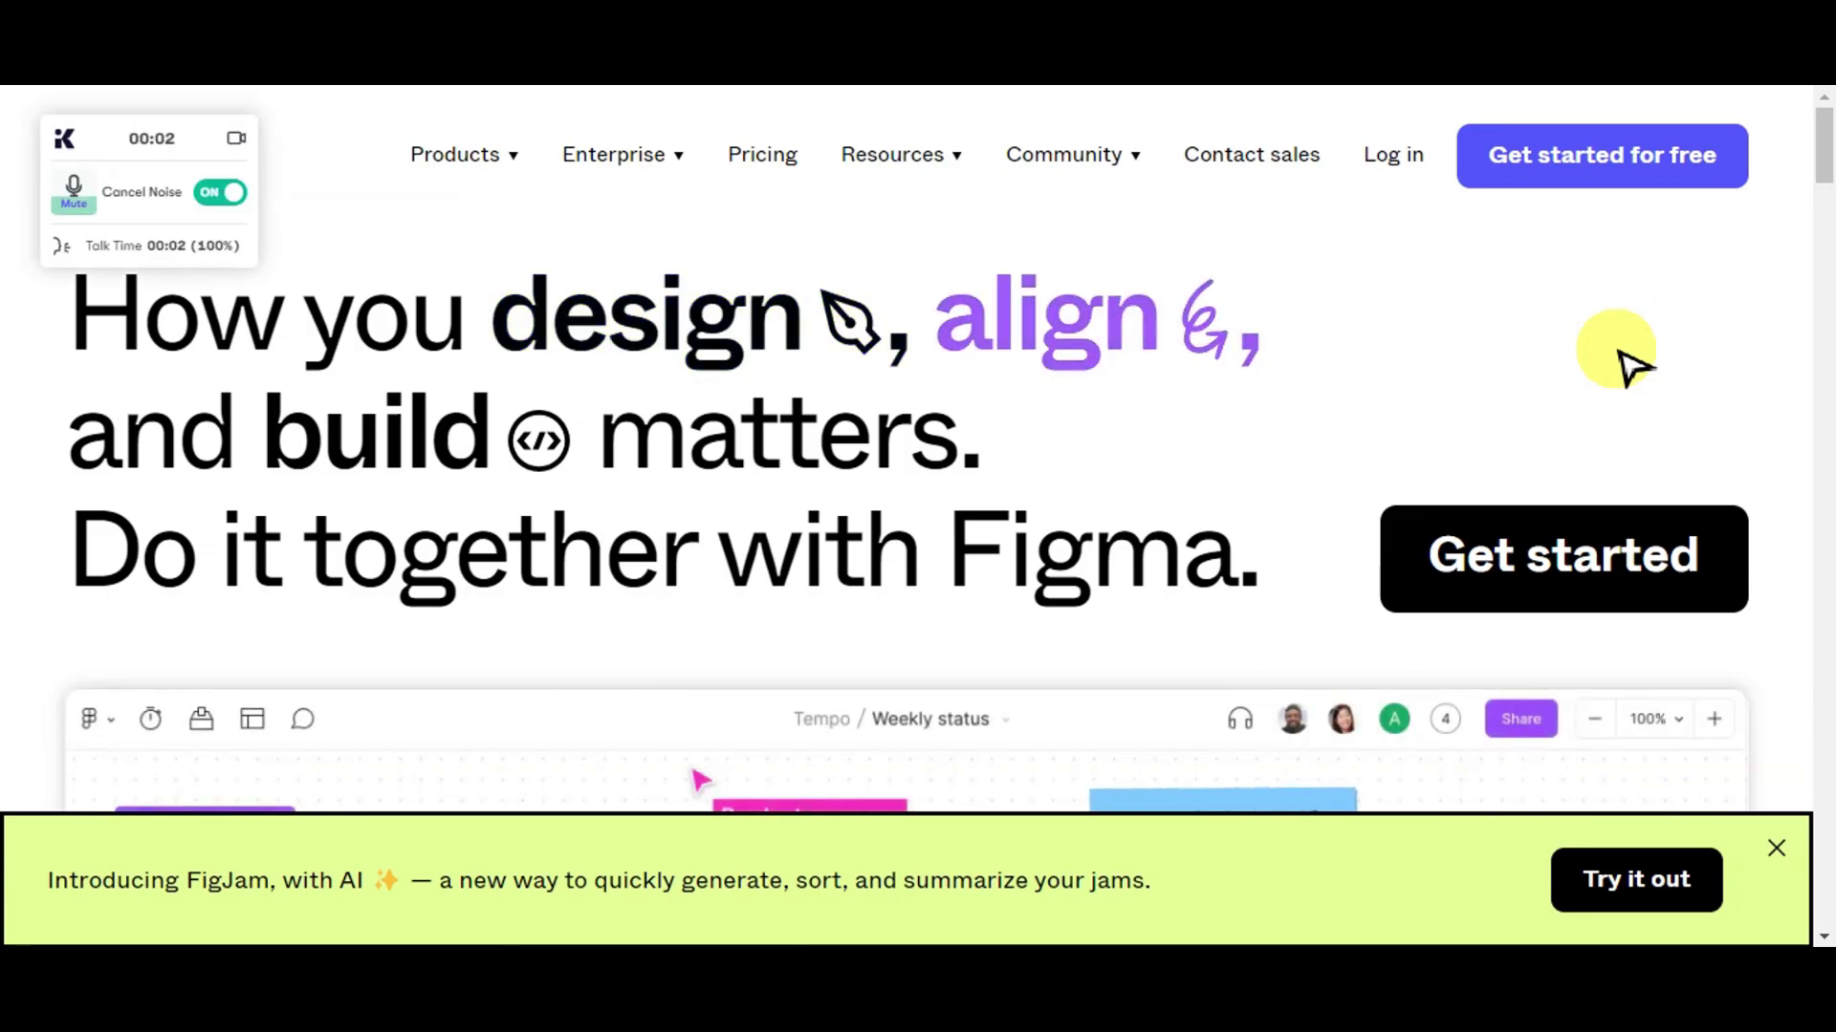
scroll(1625, 361, "down", 5)
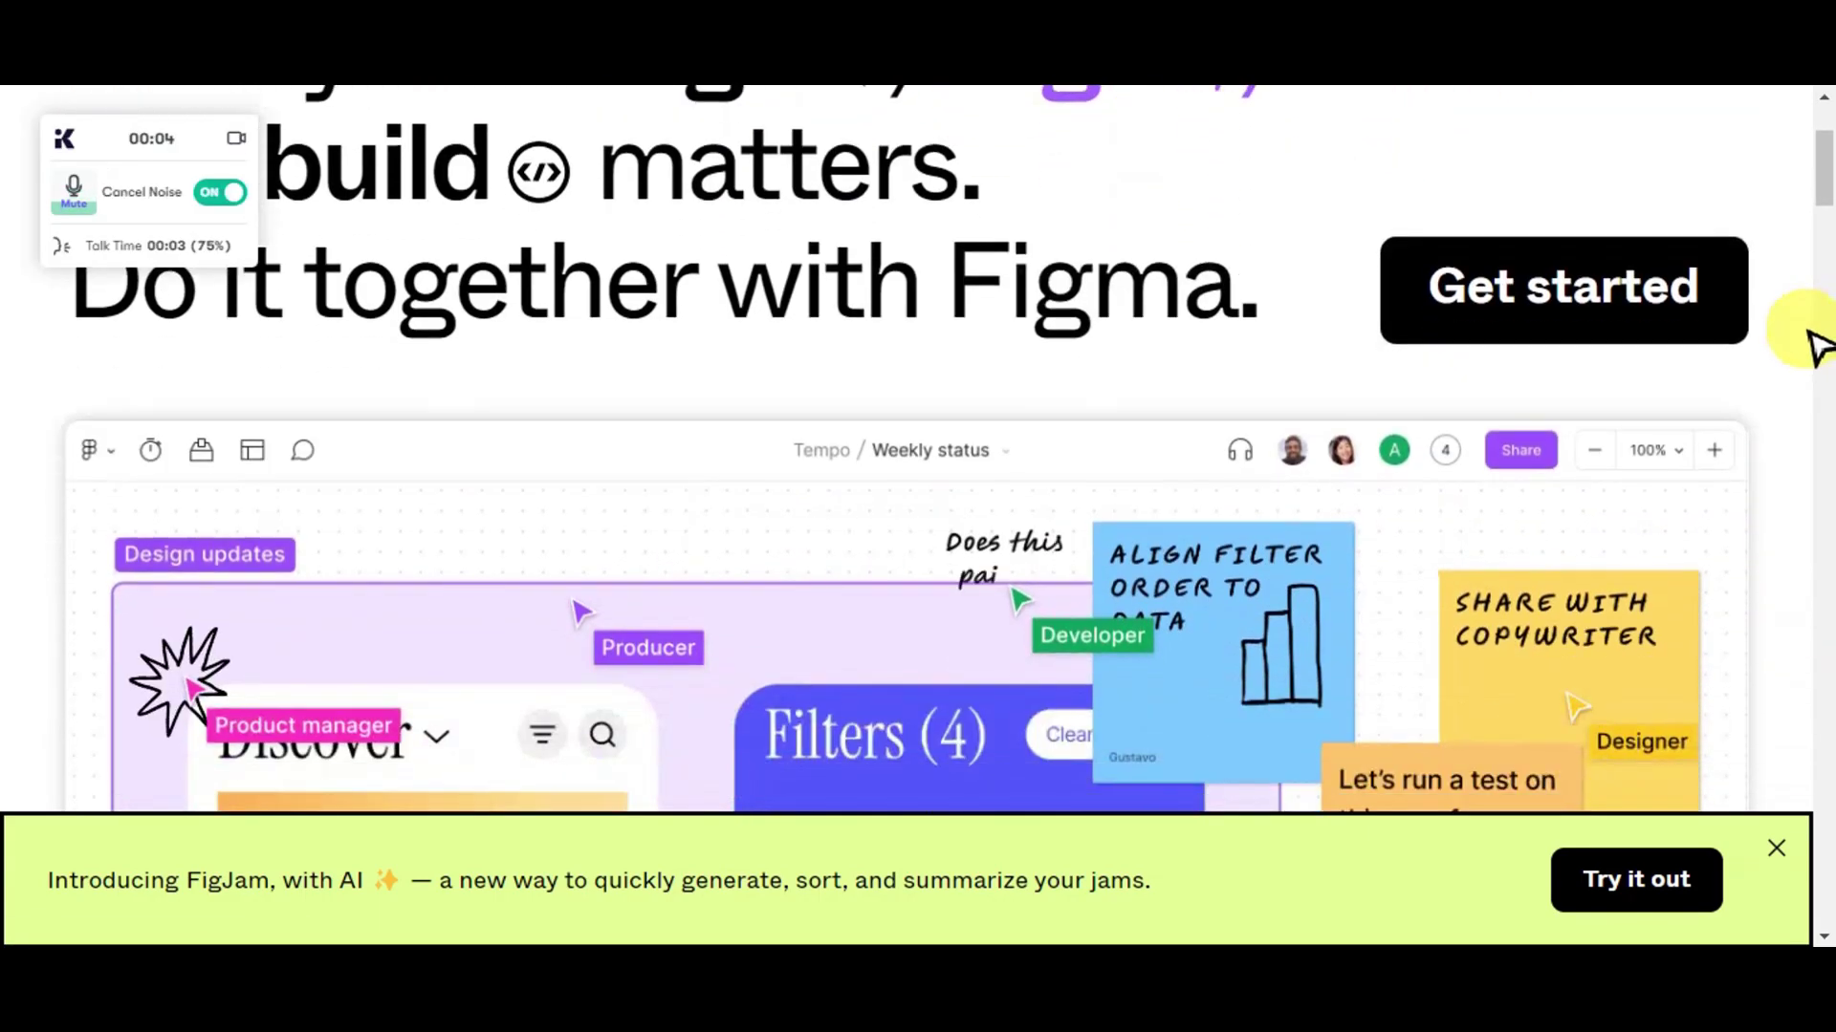
scroll(1817, 346, "down", 2)
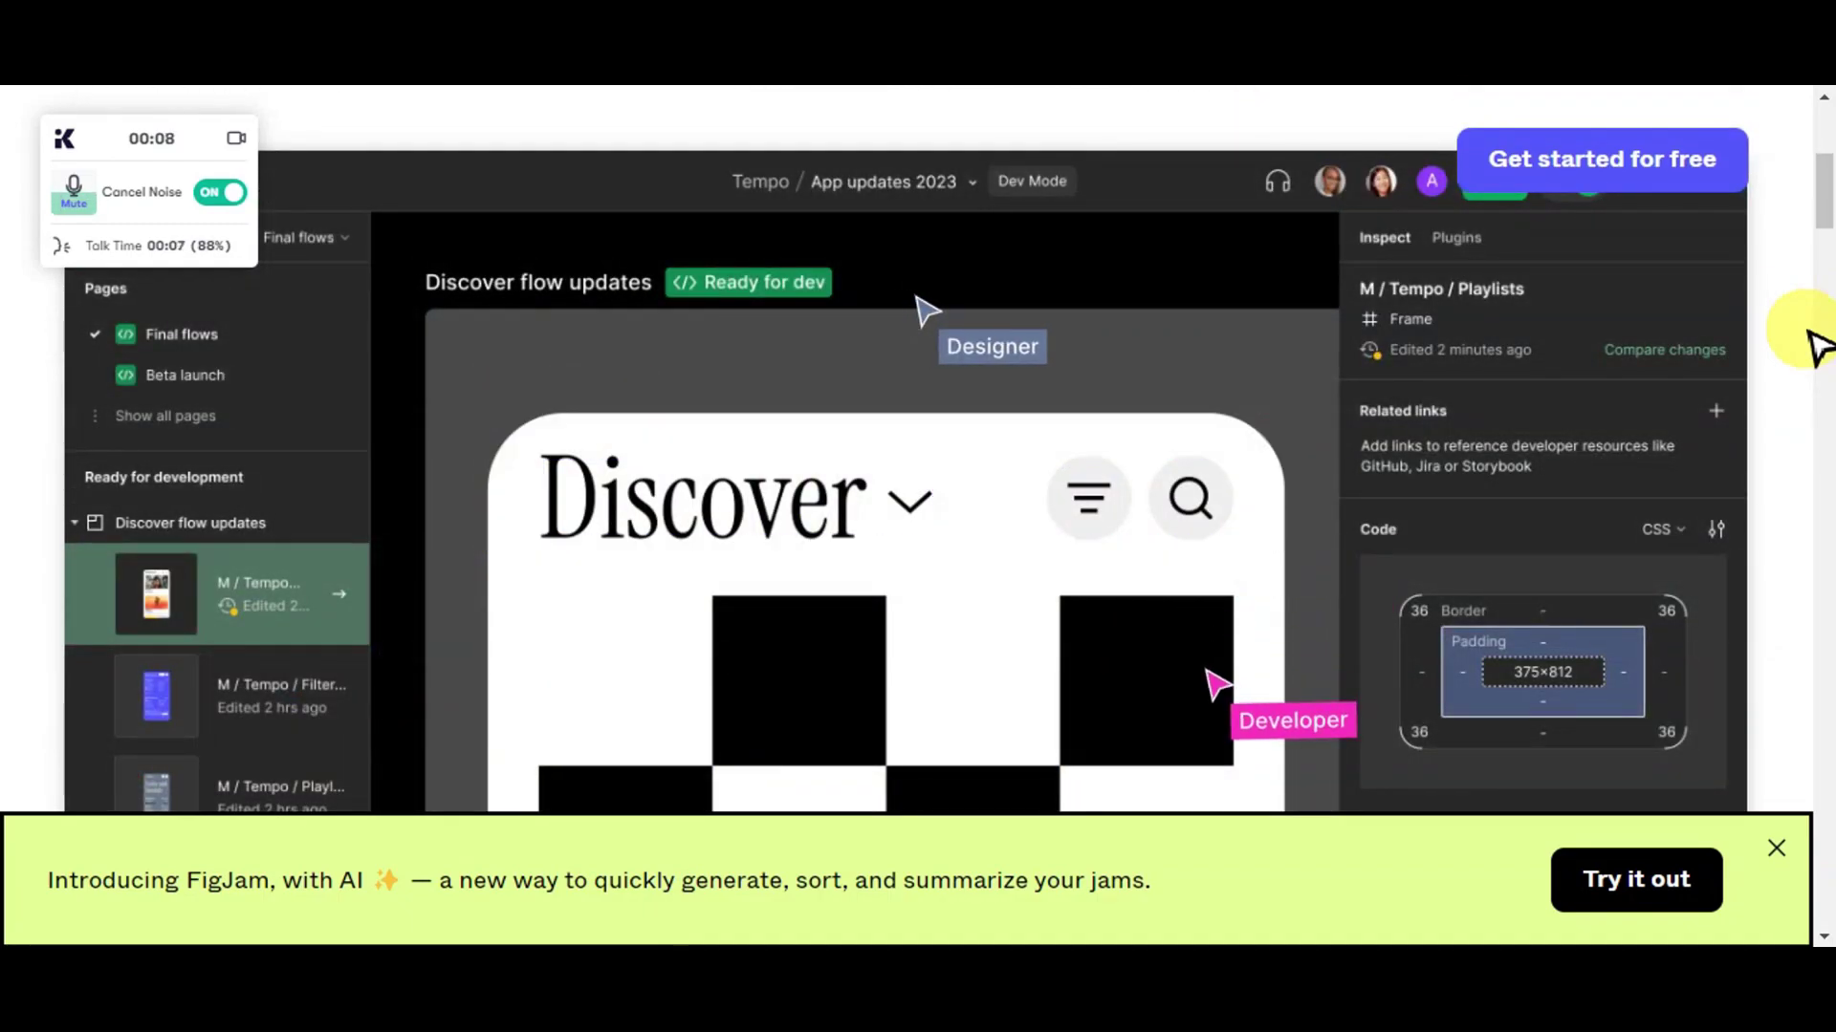
scroll(1817, 346, "down", 2)
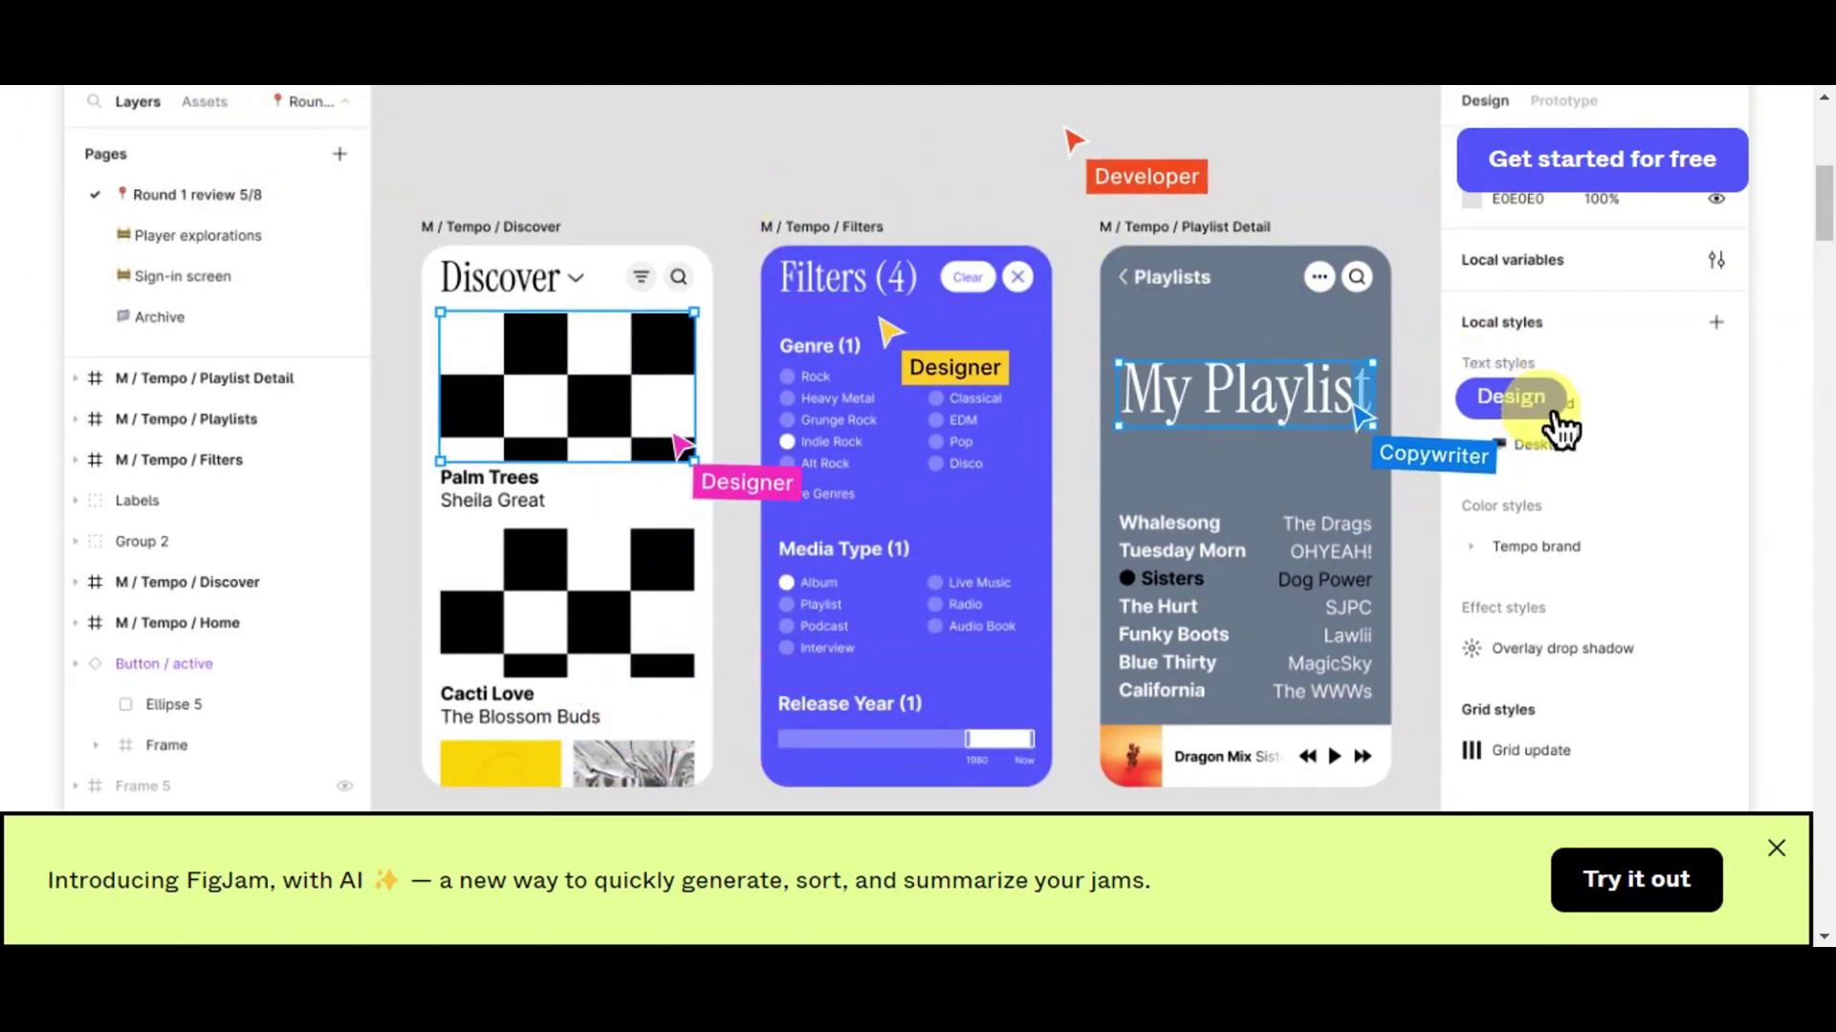
scroll(1577, 444, "down", 4)
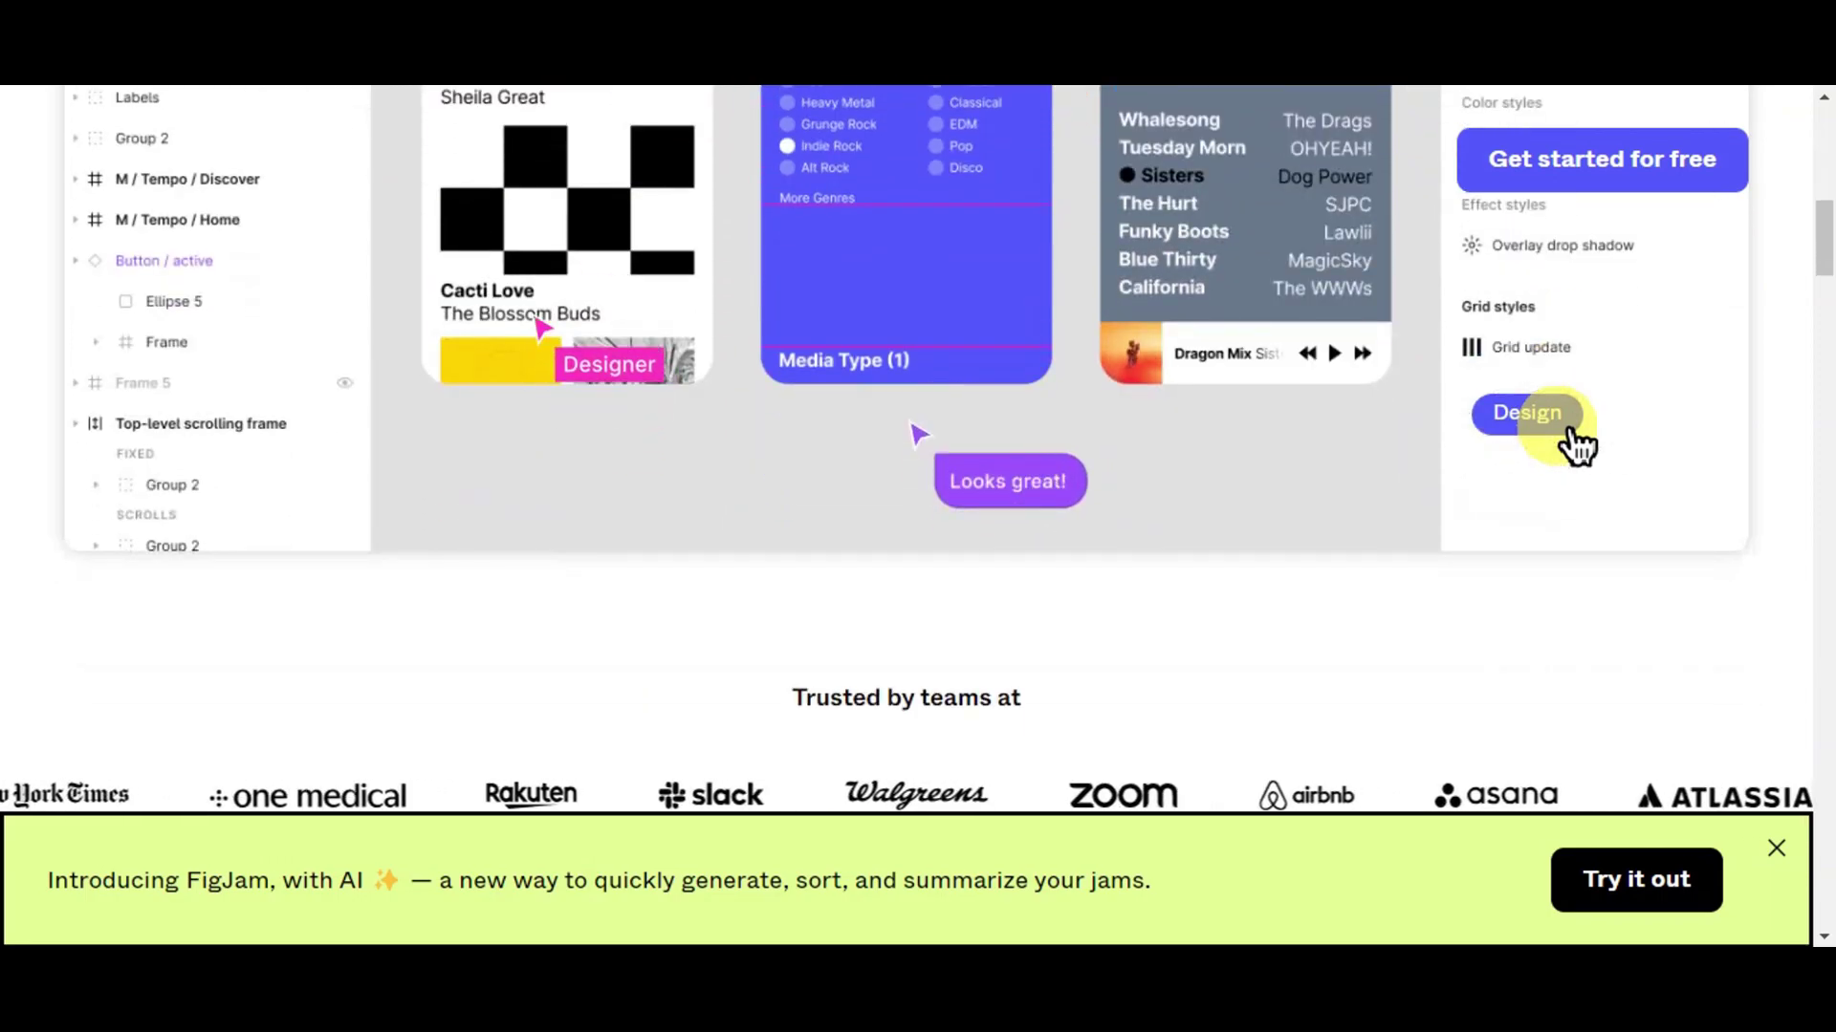
scroll(1577, 444, "down", 3)
scroll(1577, 444, "down", 2)
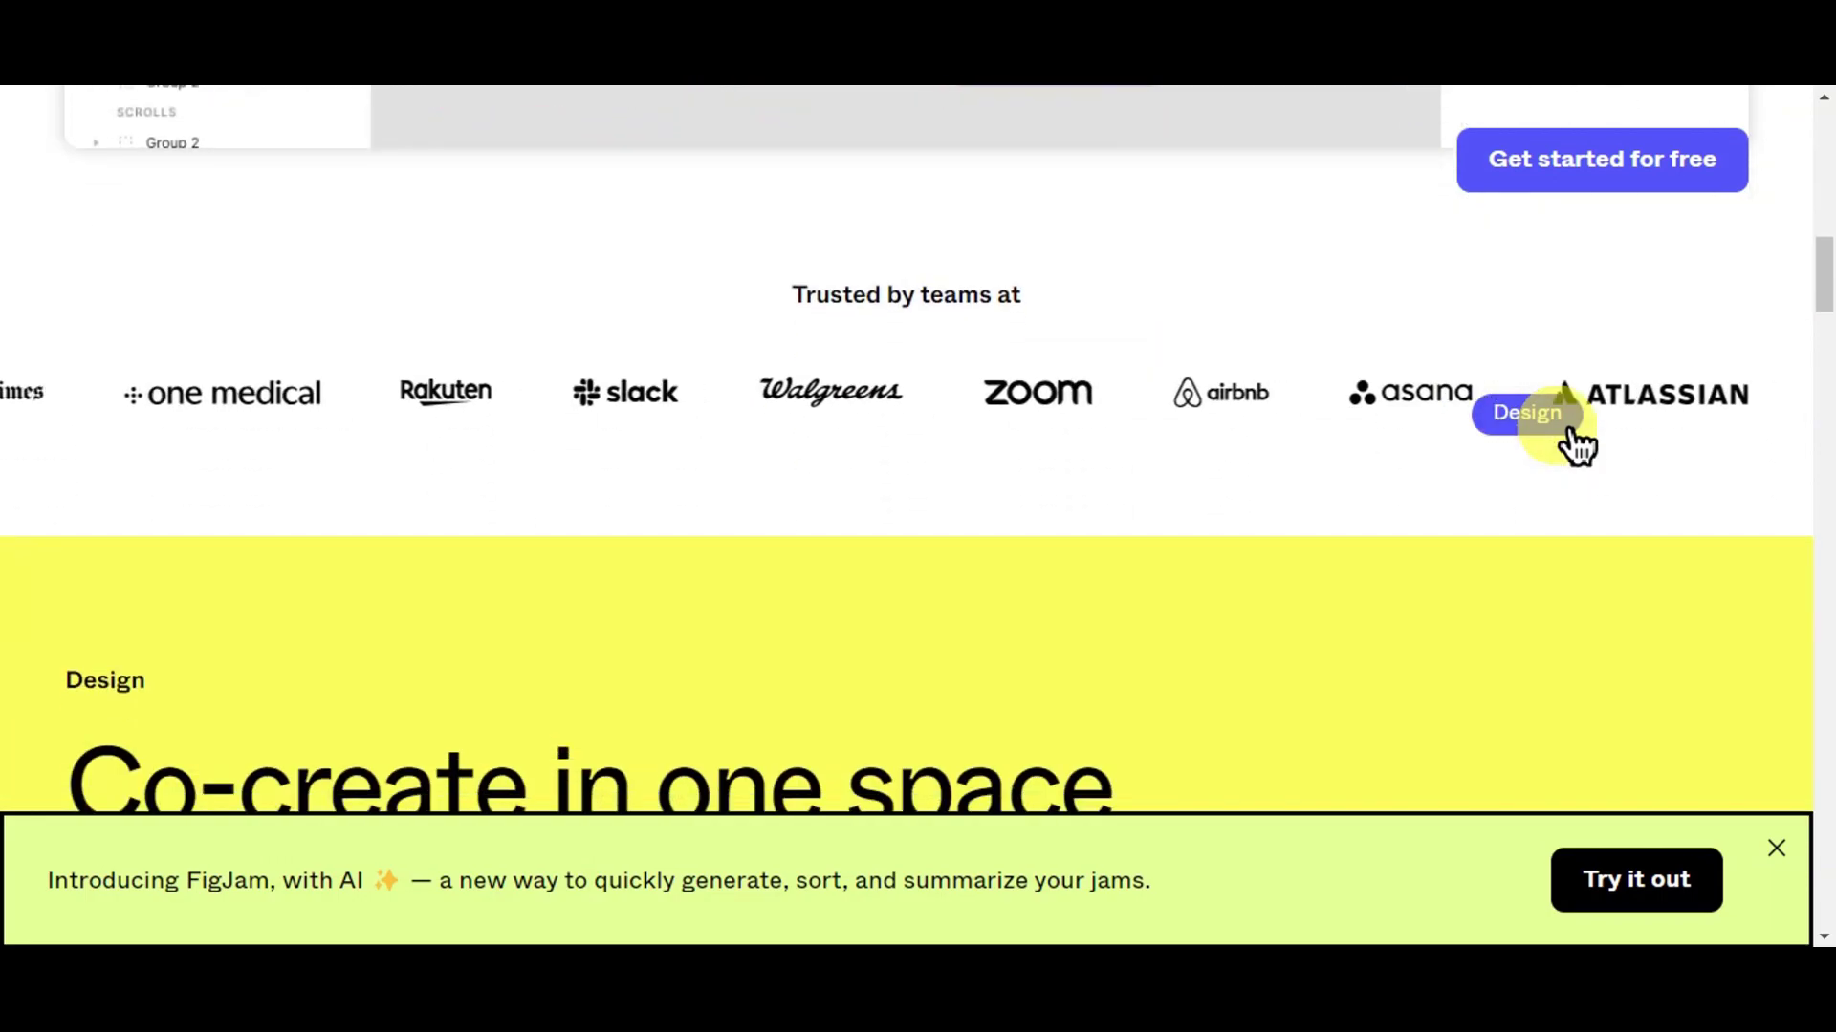
scroll(1577, 445, "down", 2)
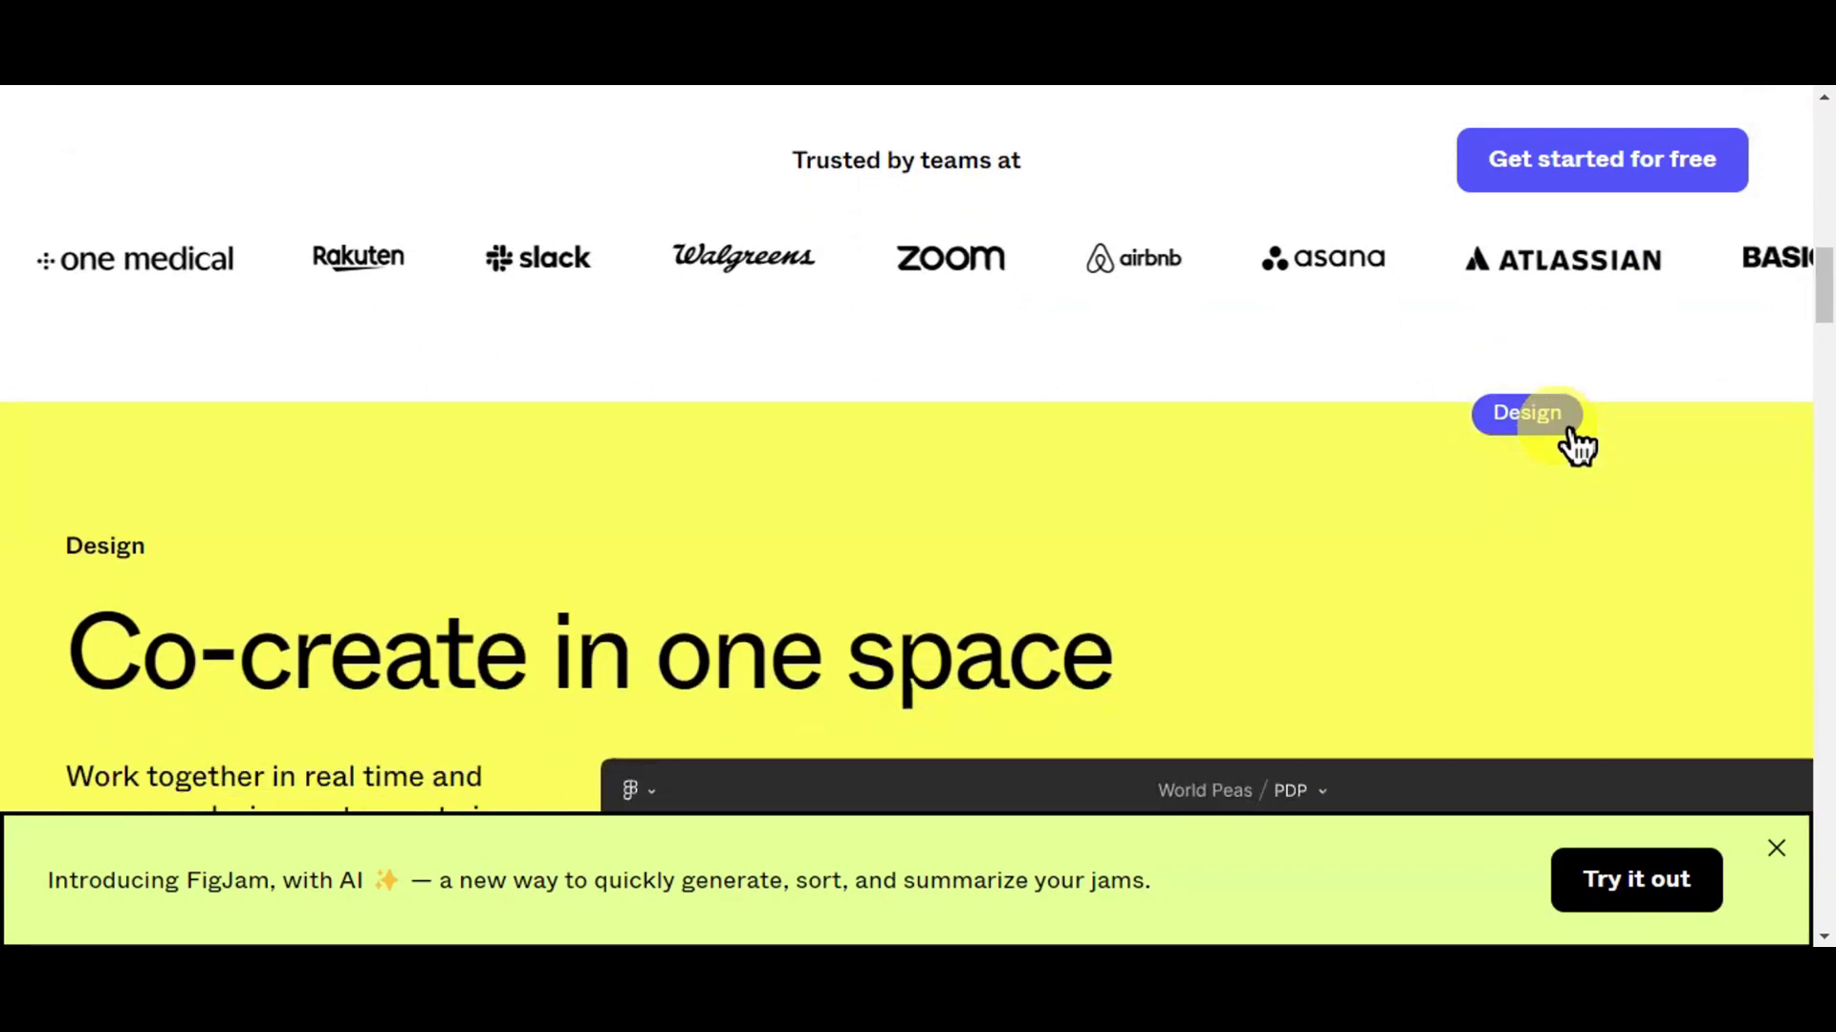
scroll(1578, 445, "down", 4)
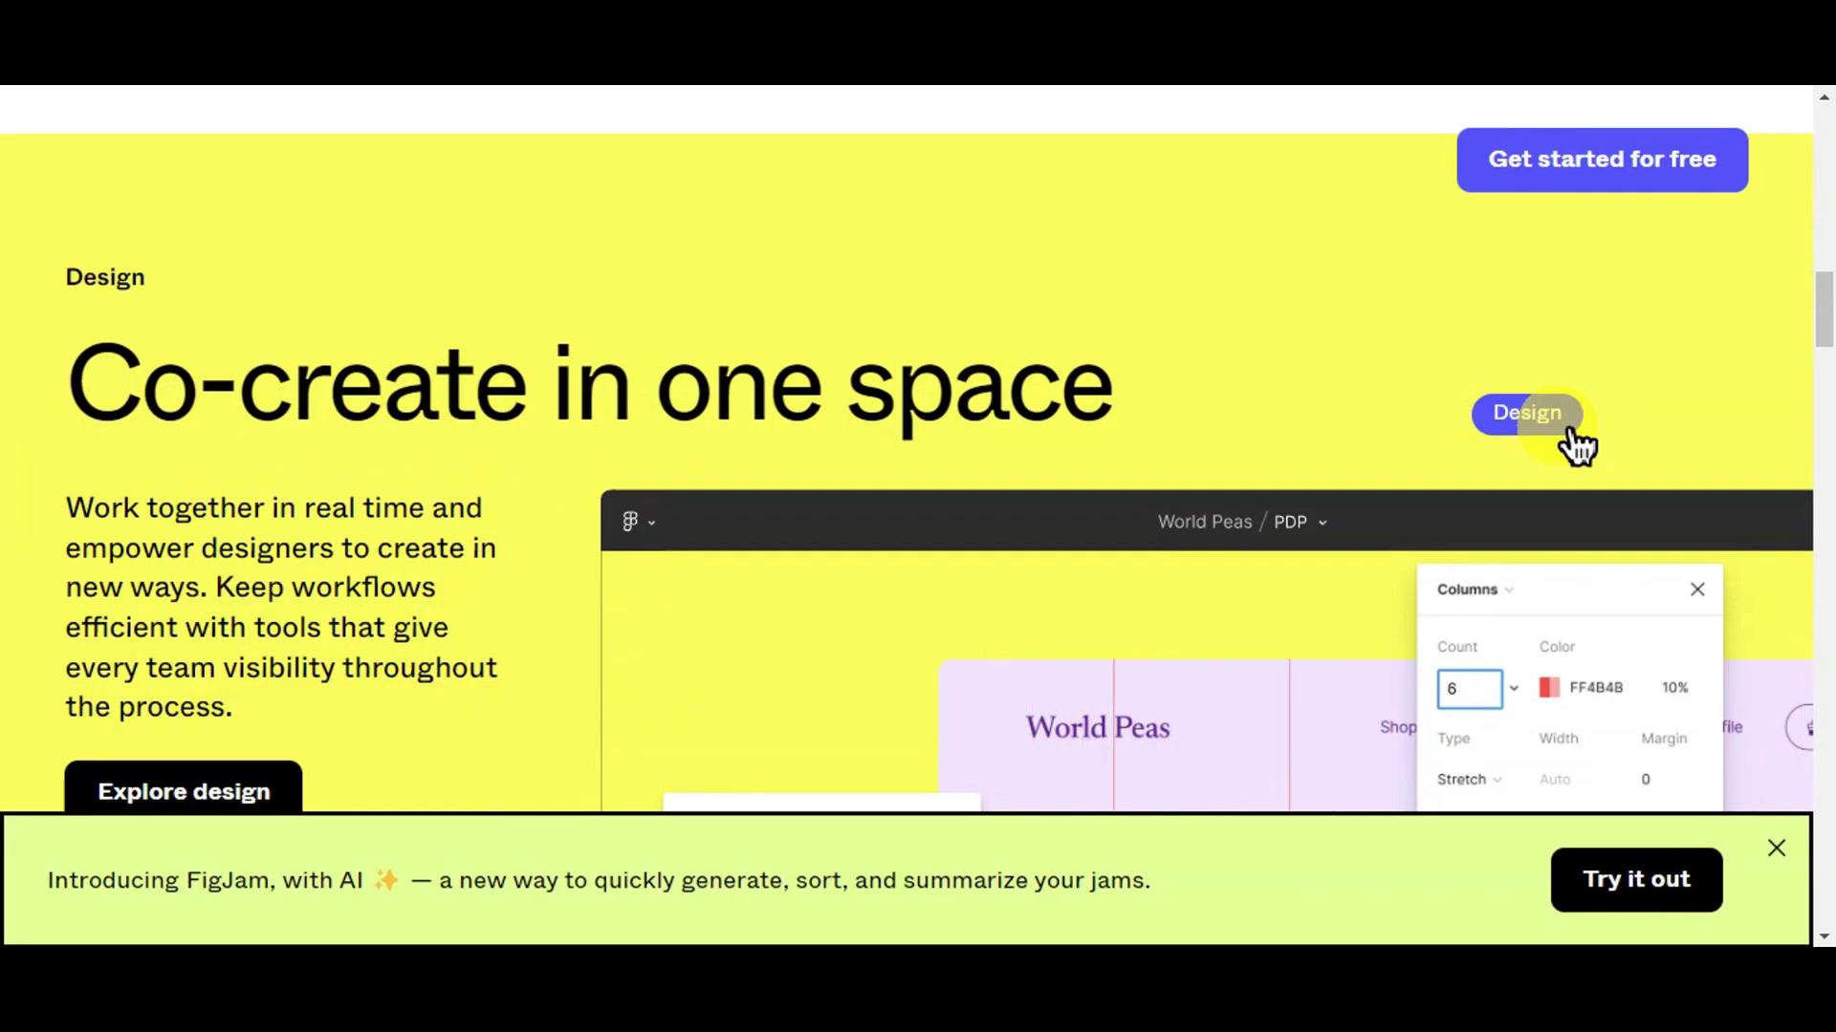
scroll(1578, 445, "down", 4)
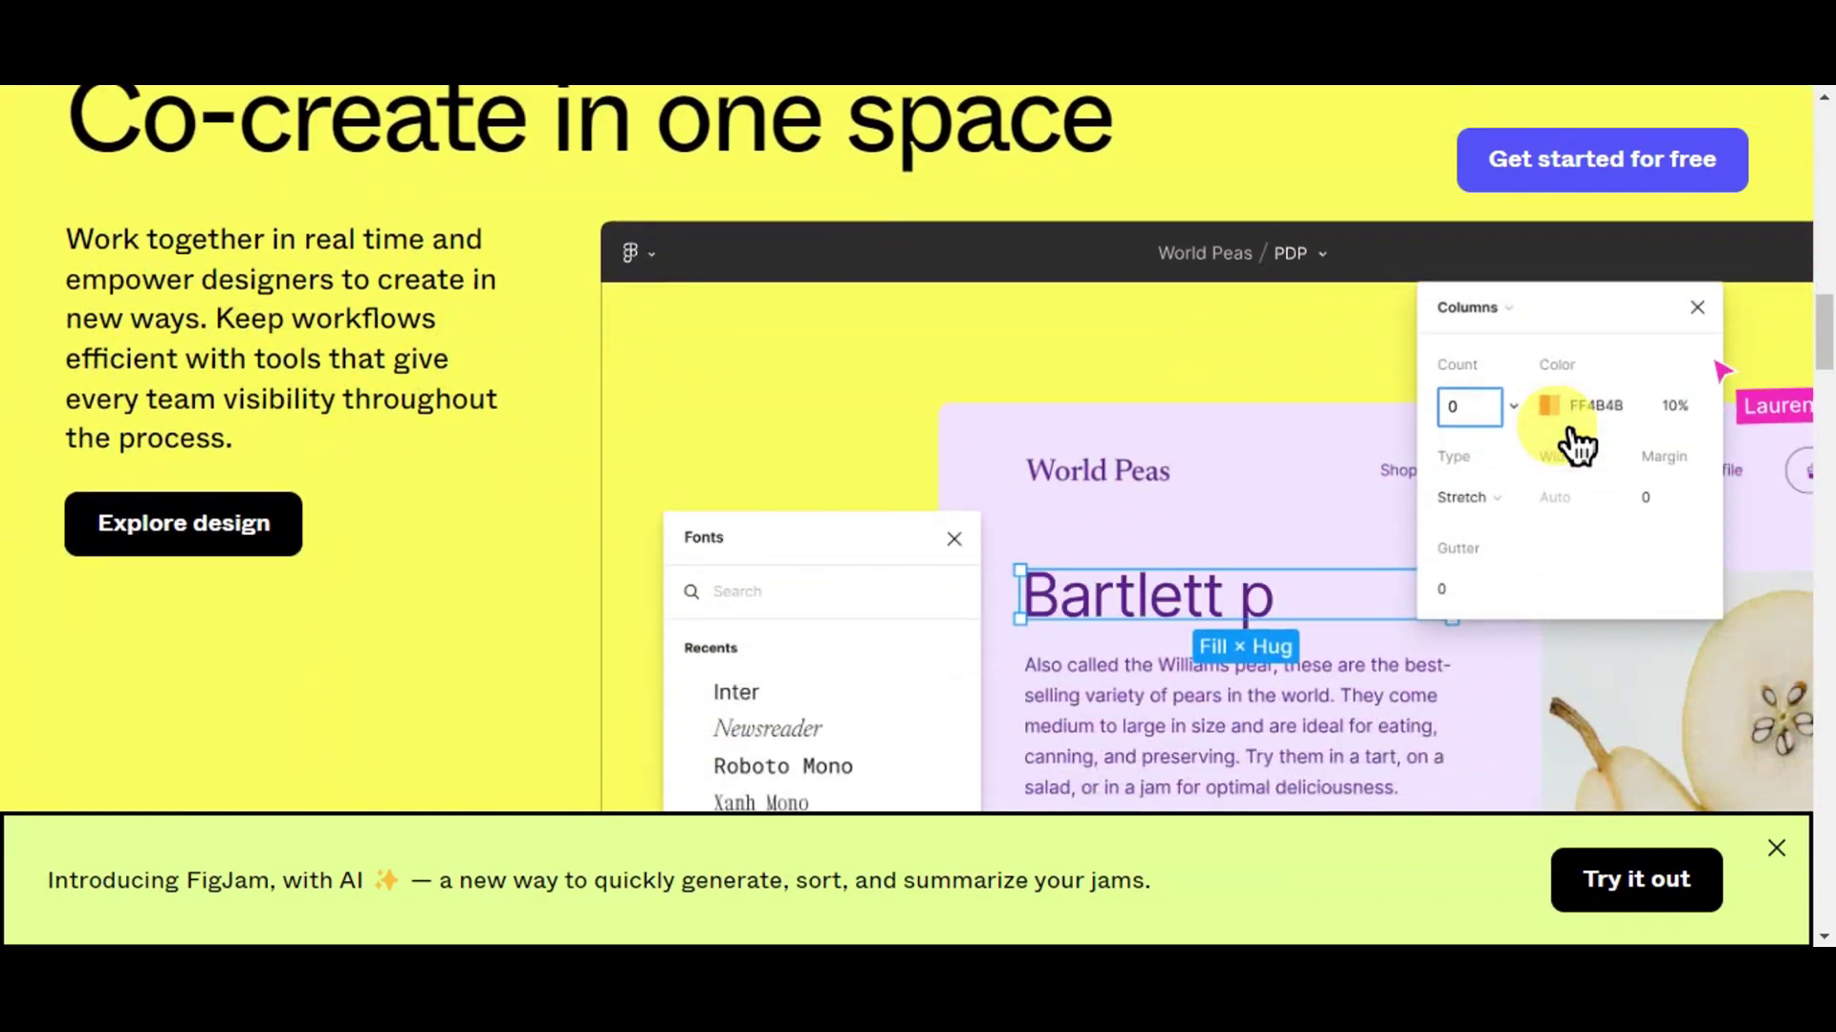
scroll(1578, 445, "down", 2)
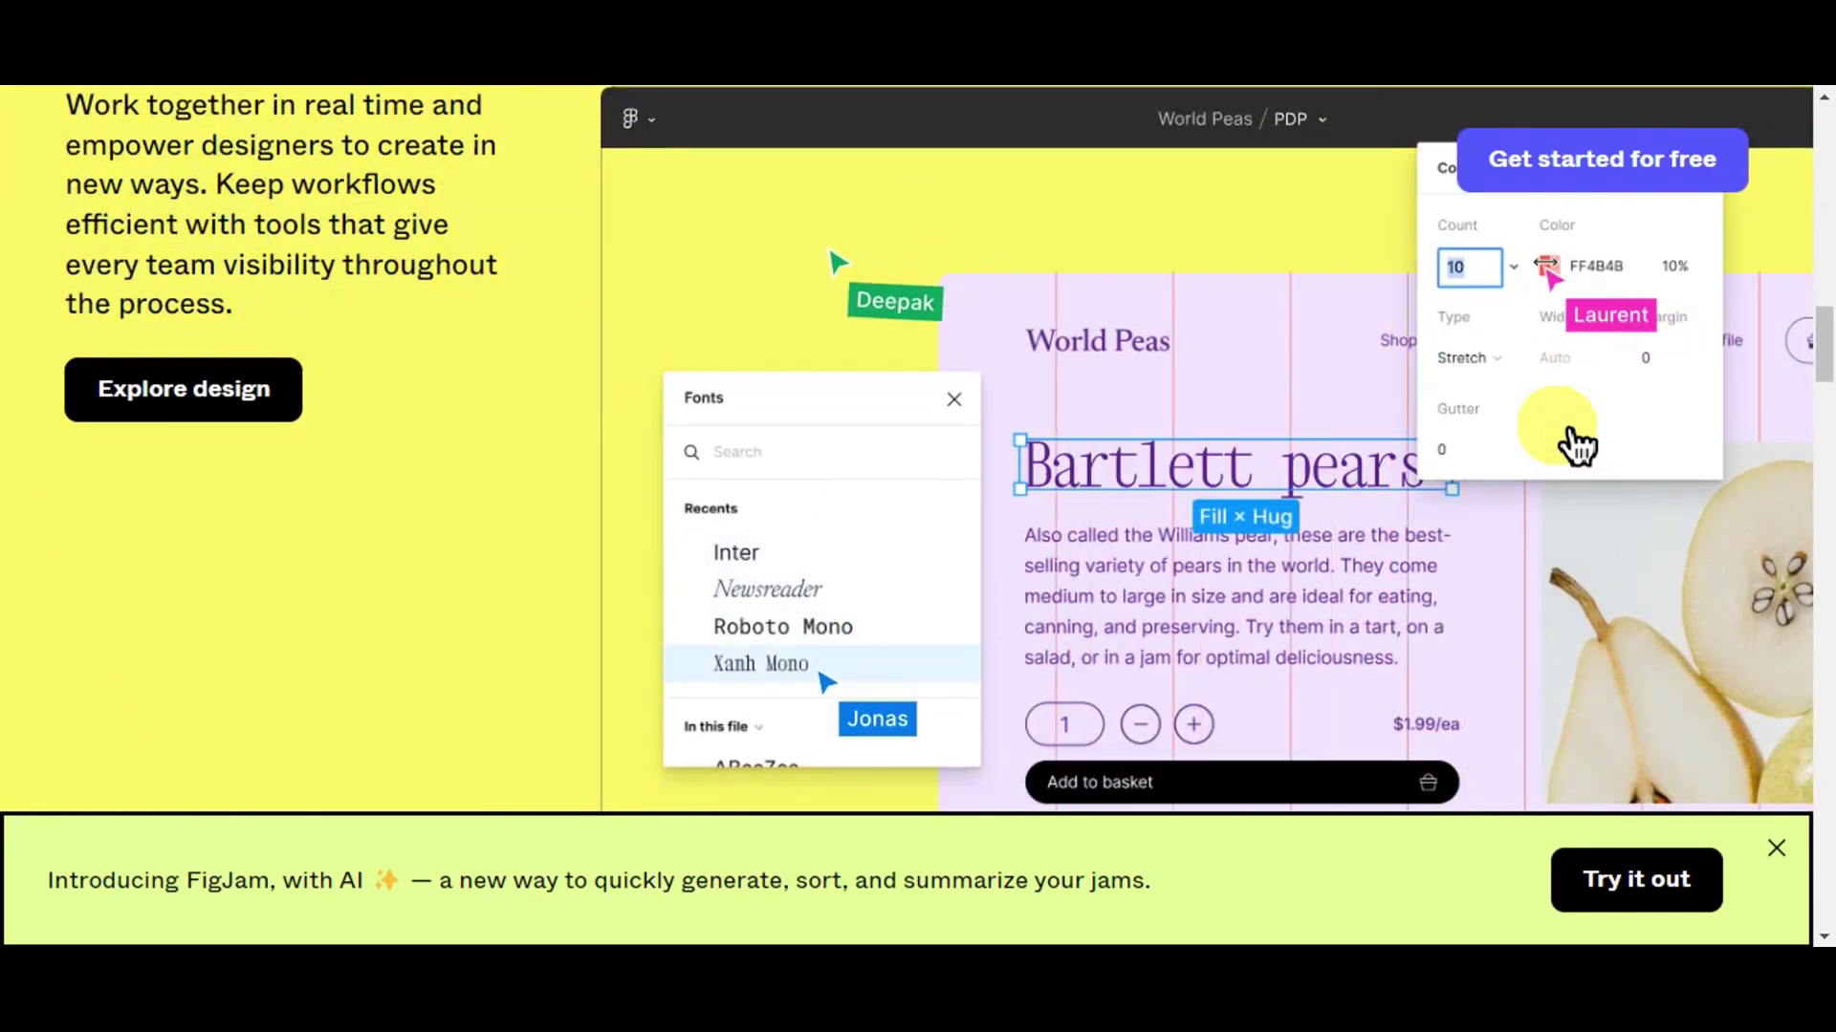
scroll(1577, 445, "down", 4)
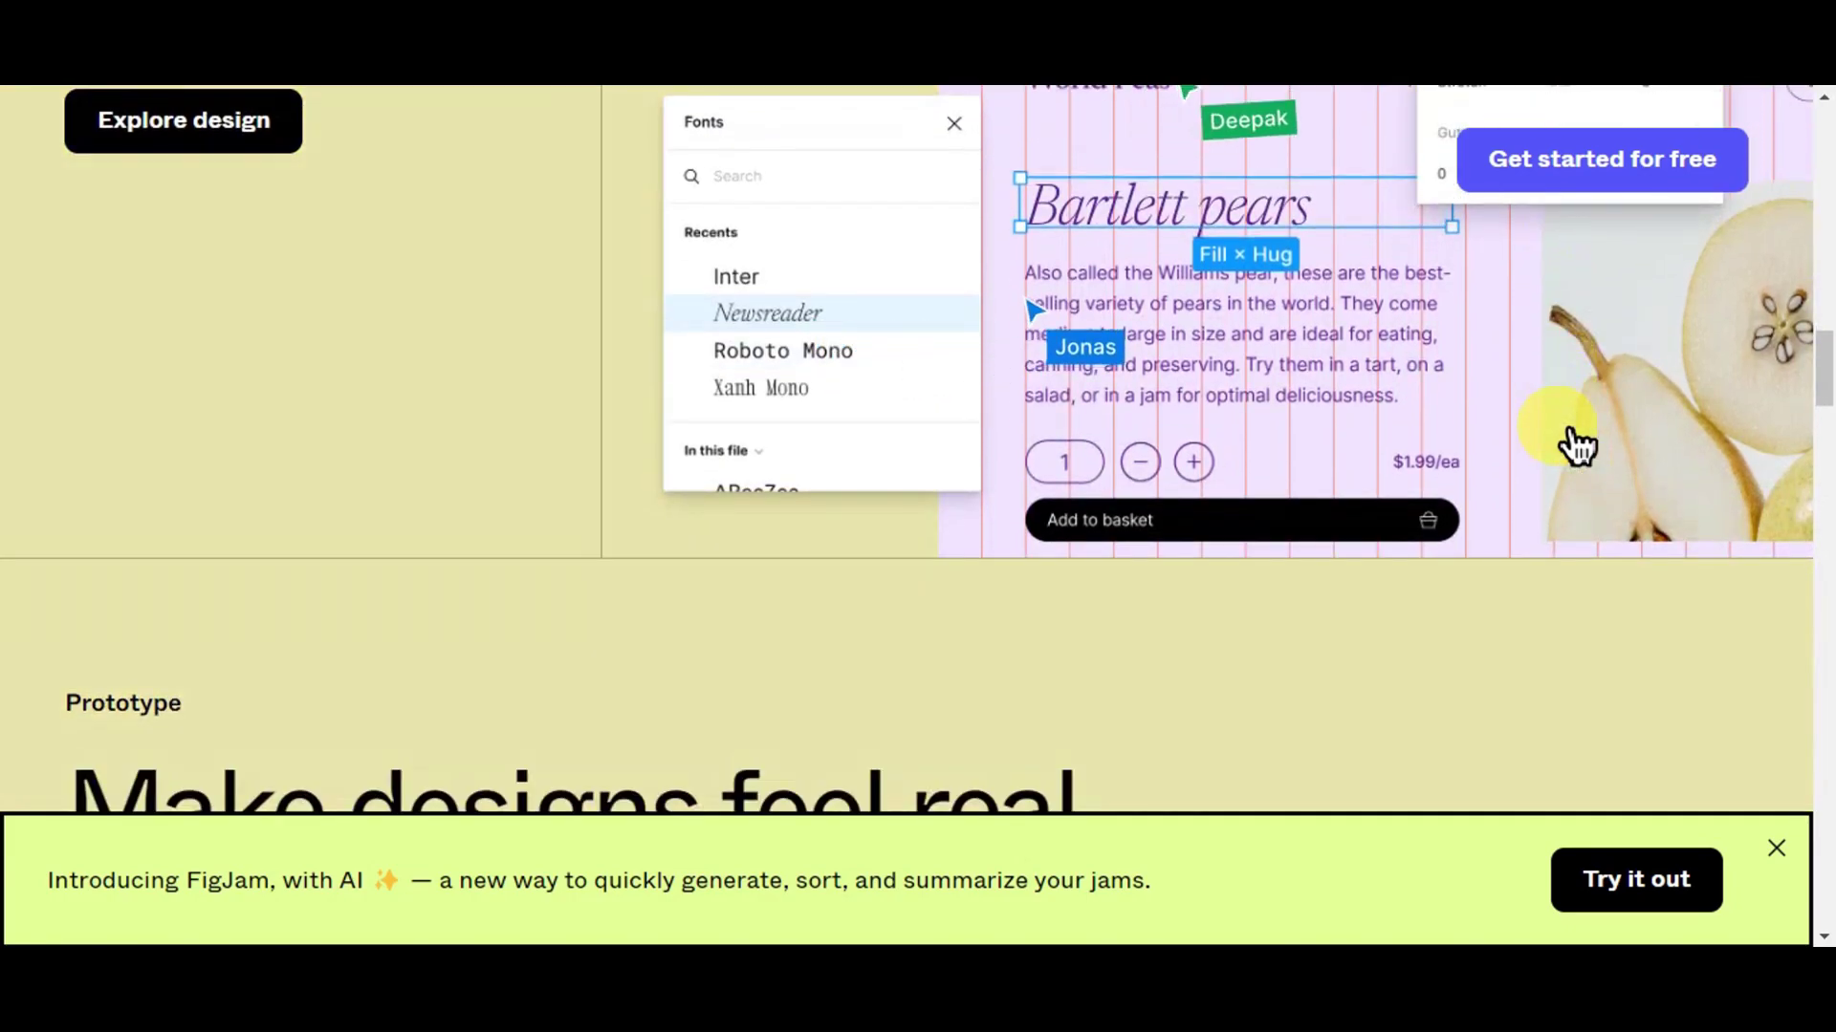
scroll(1577, 444, "down", 2)
scroll(1577, 445, "down", 4)
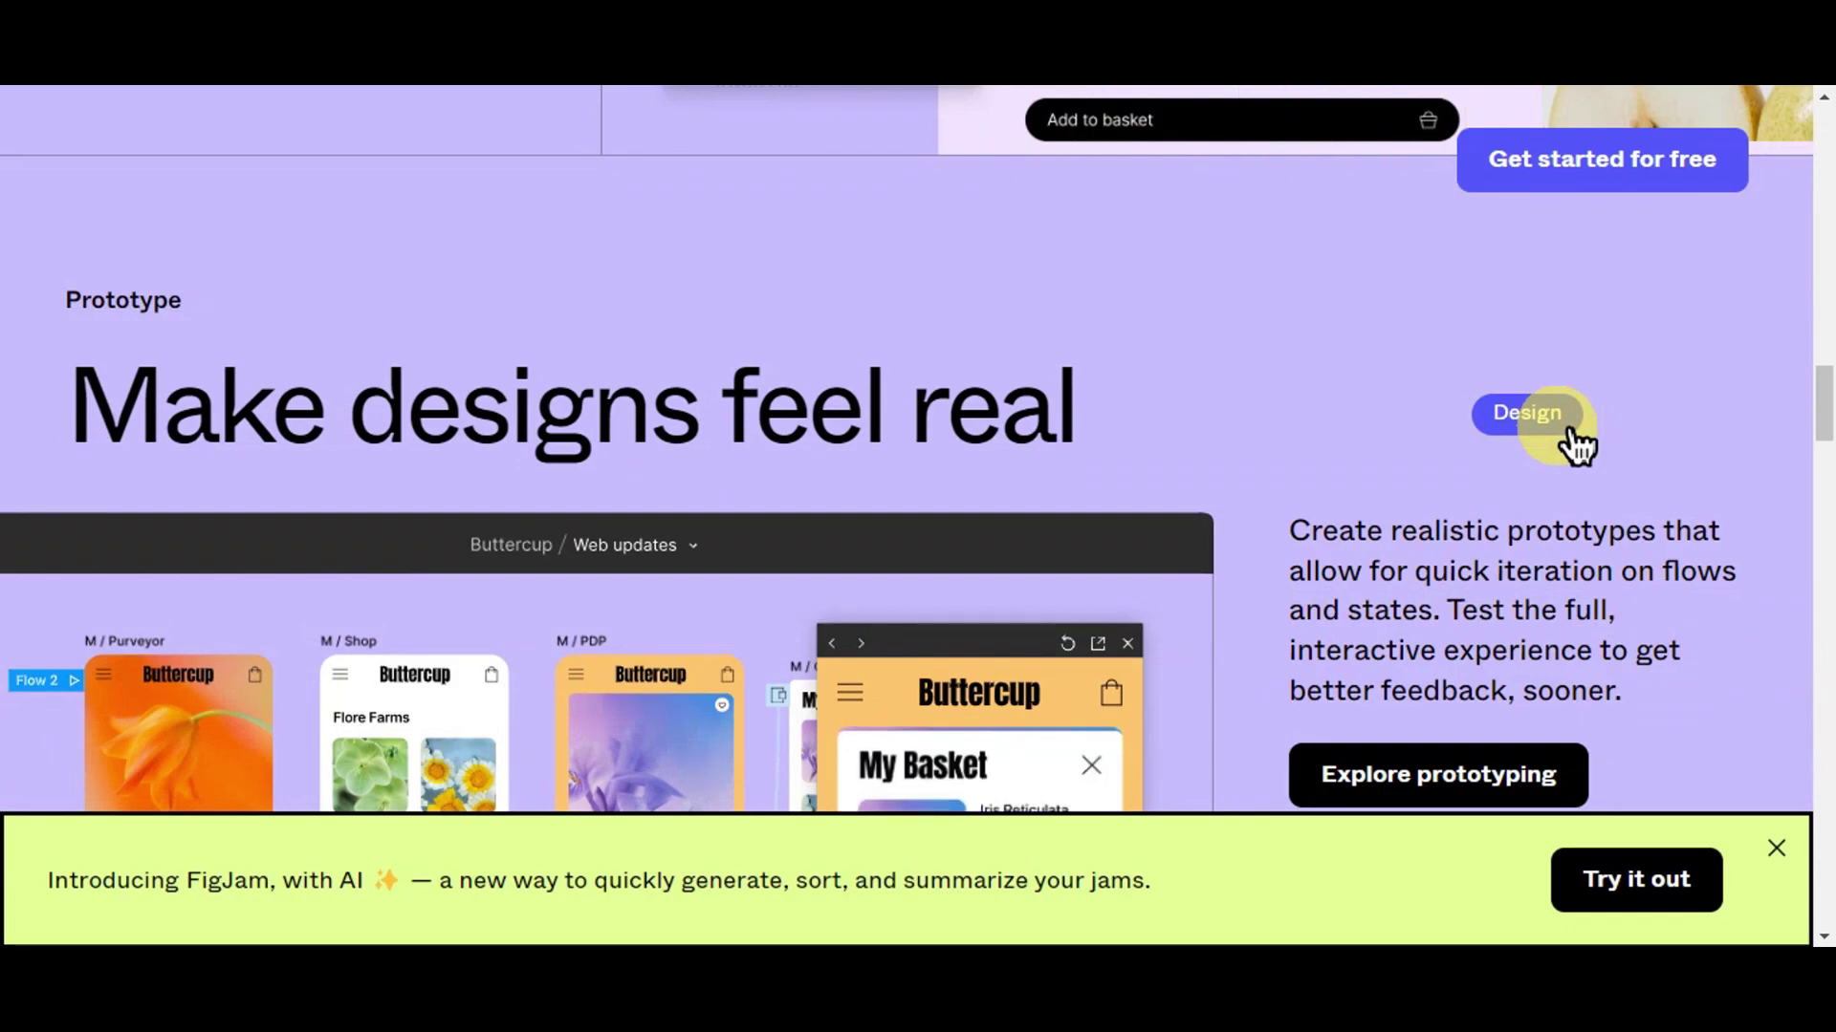
scroll(1577, 445, "down", 2)
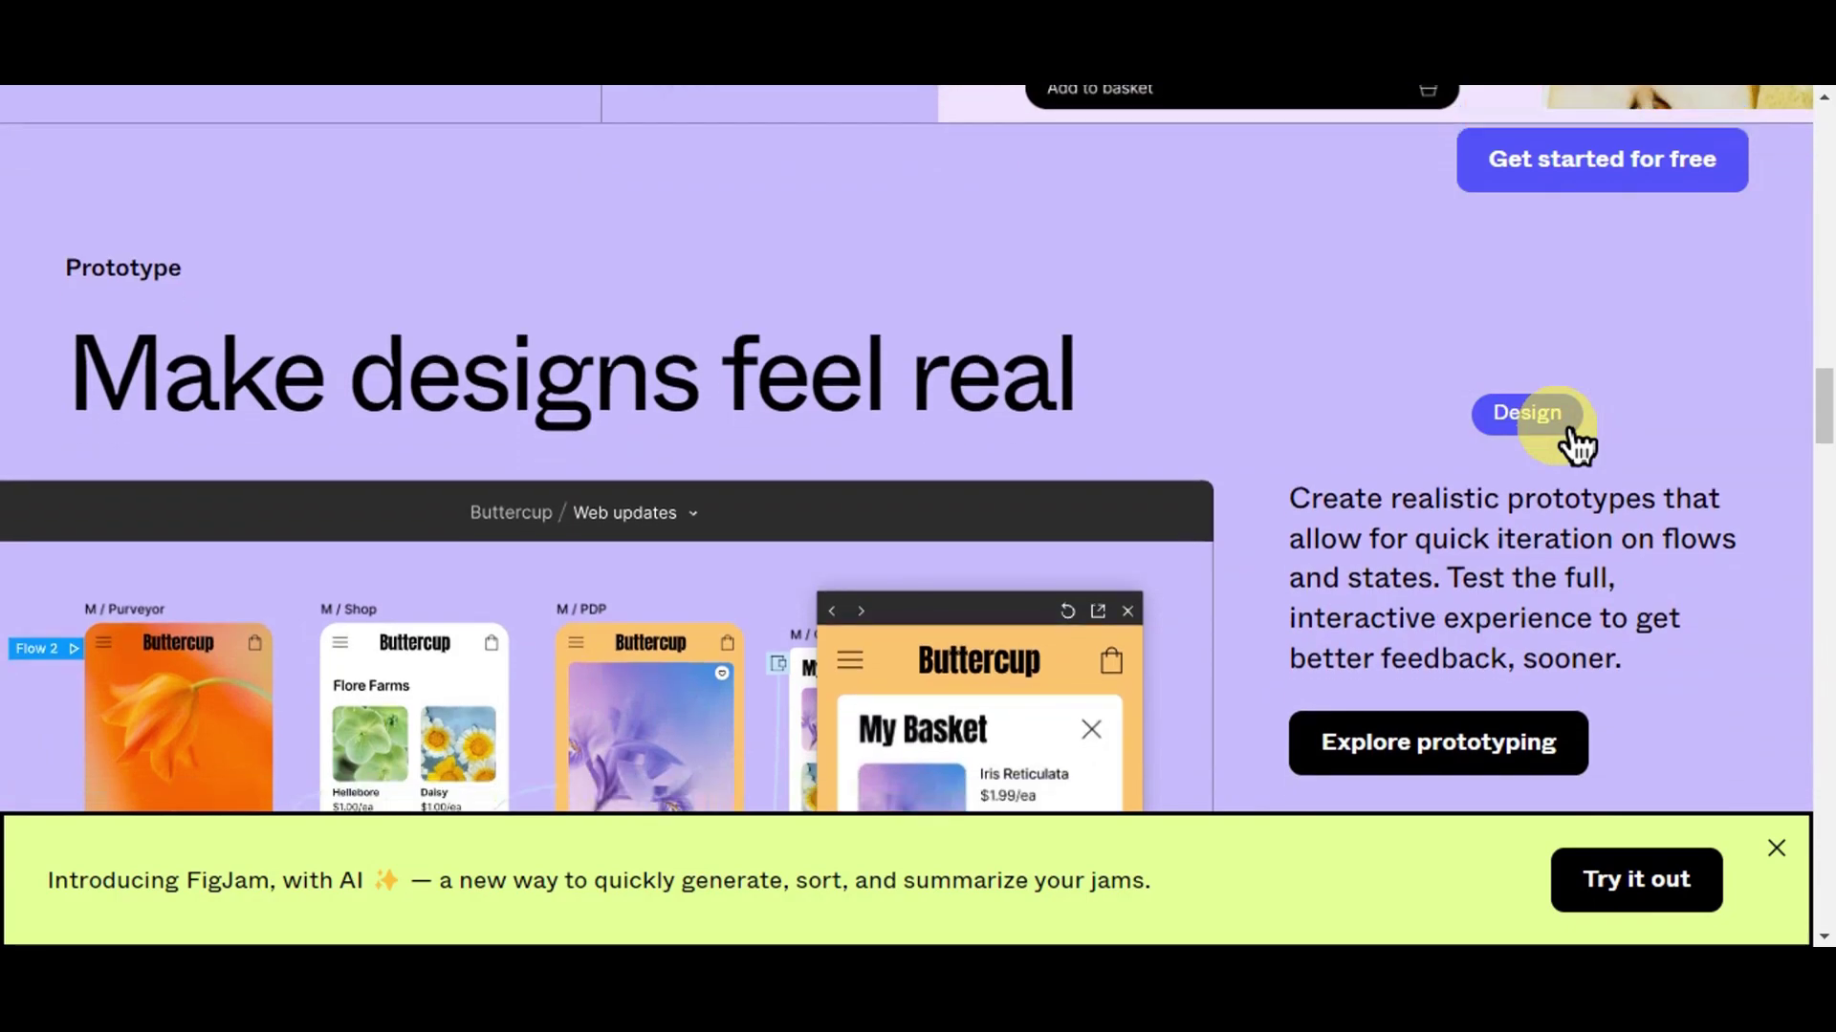
scroll(1577, 445, "down", 4)
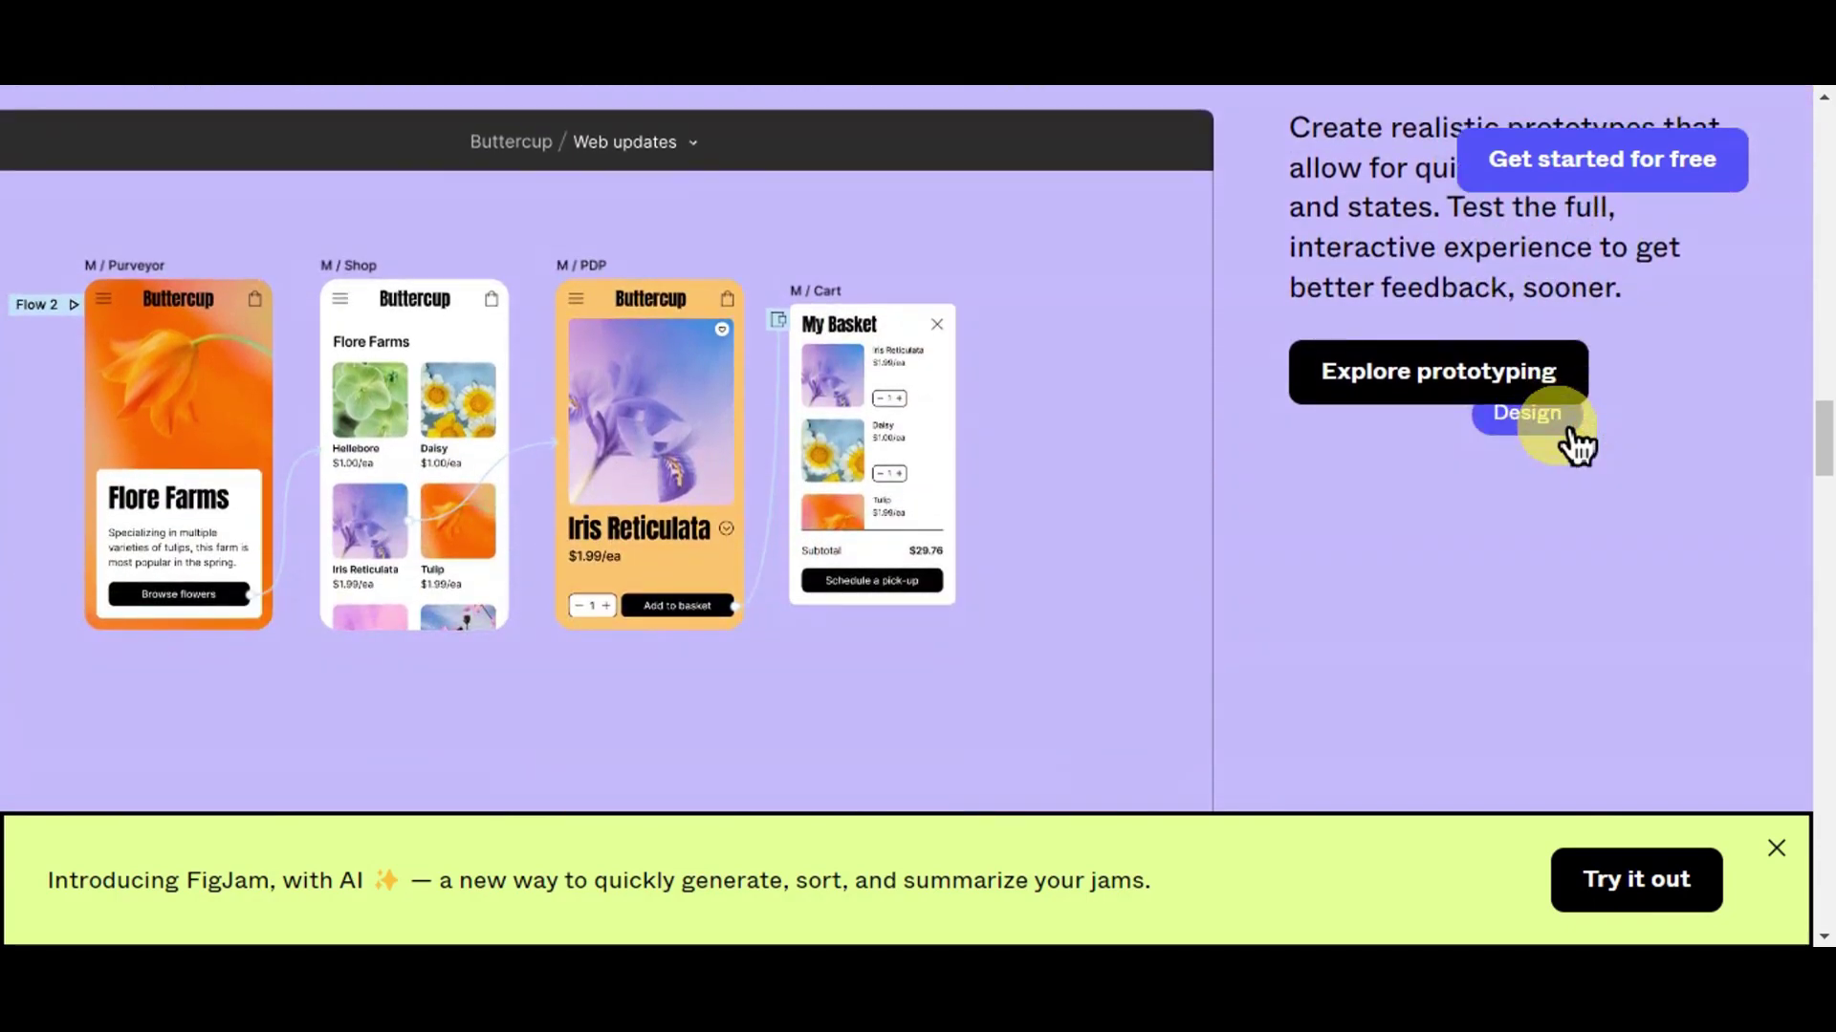
scroll(1578, 445, "down", 4)
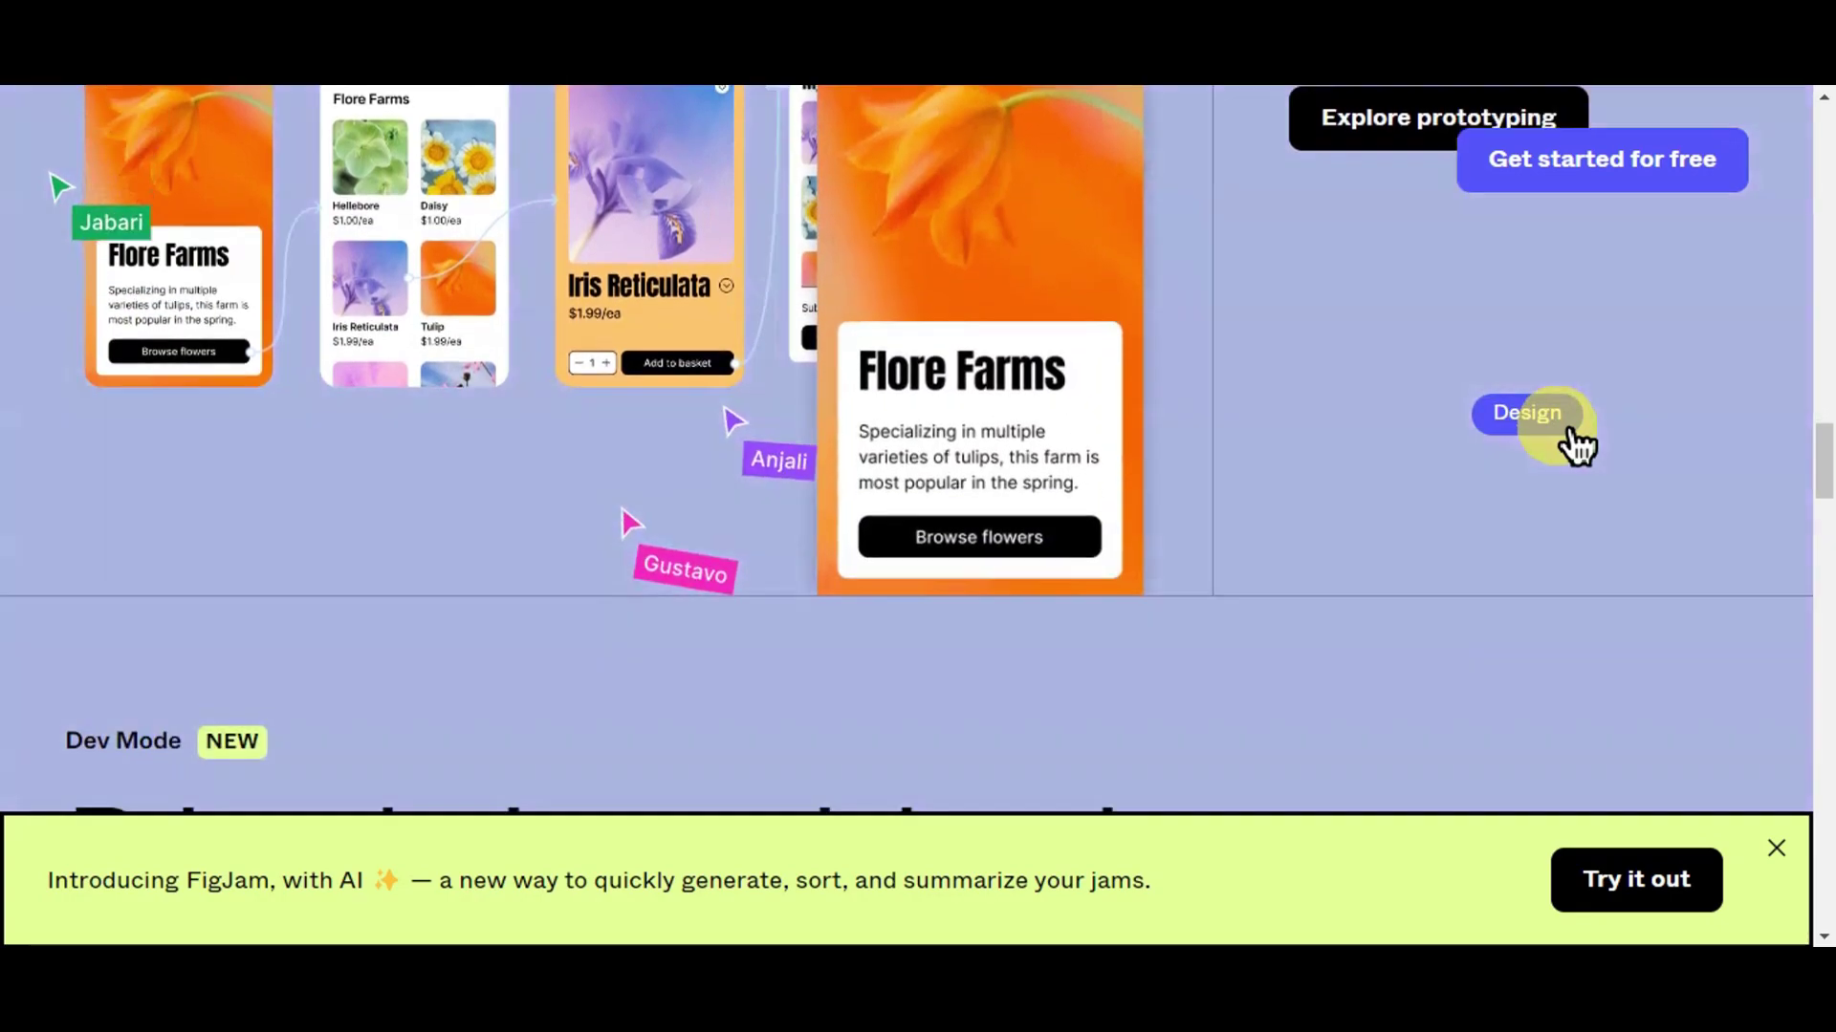
scroll(1577, 445, "down", 2)
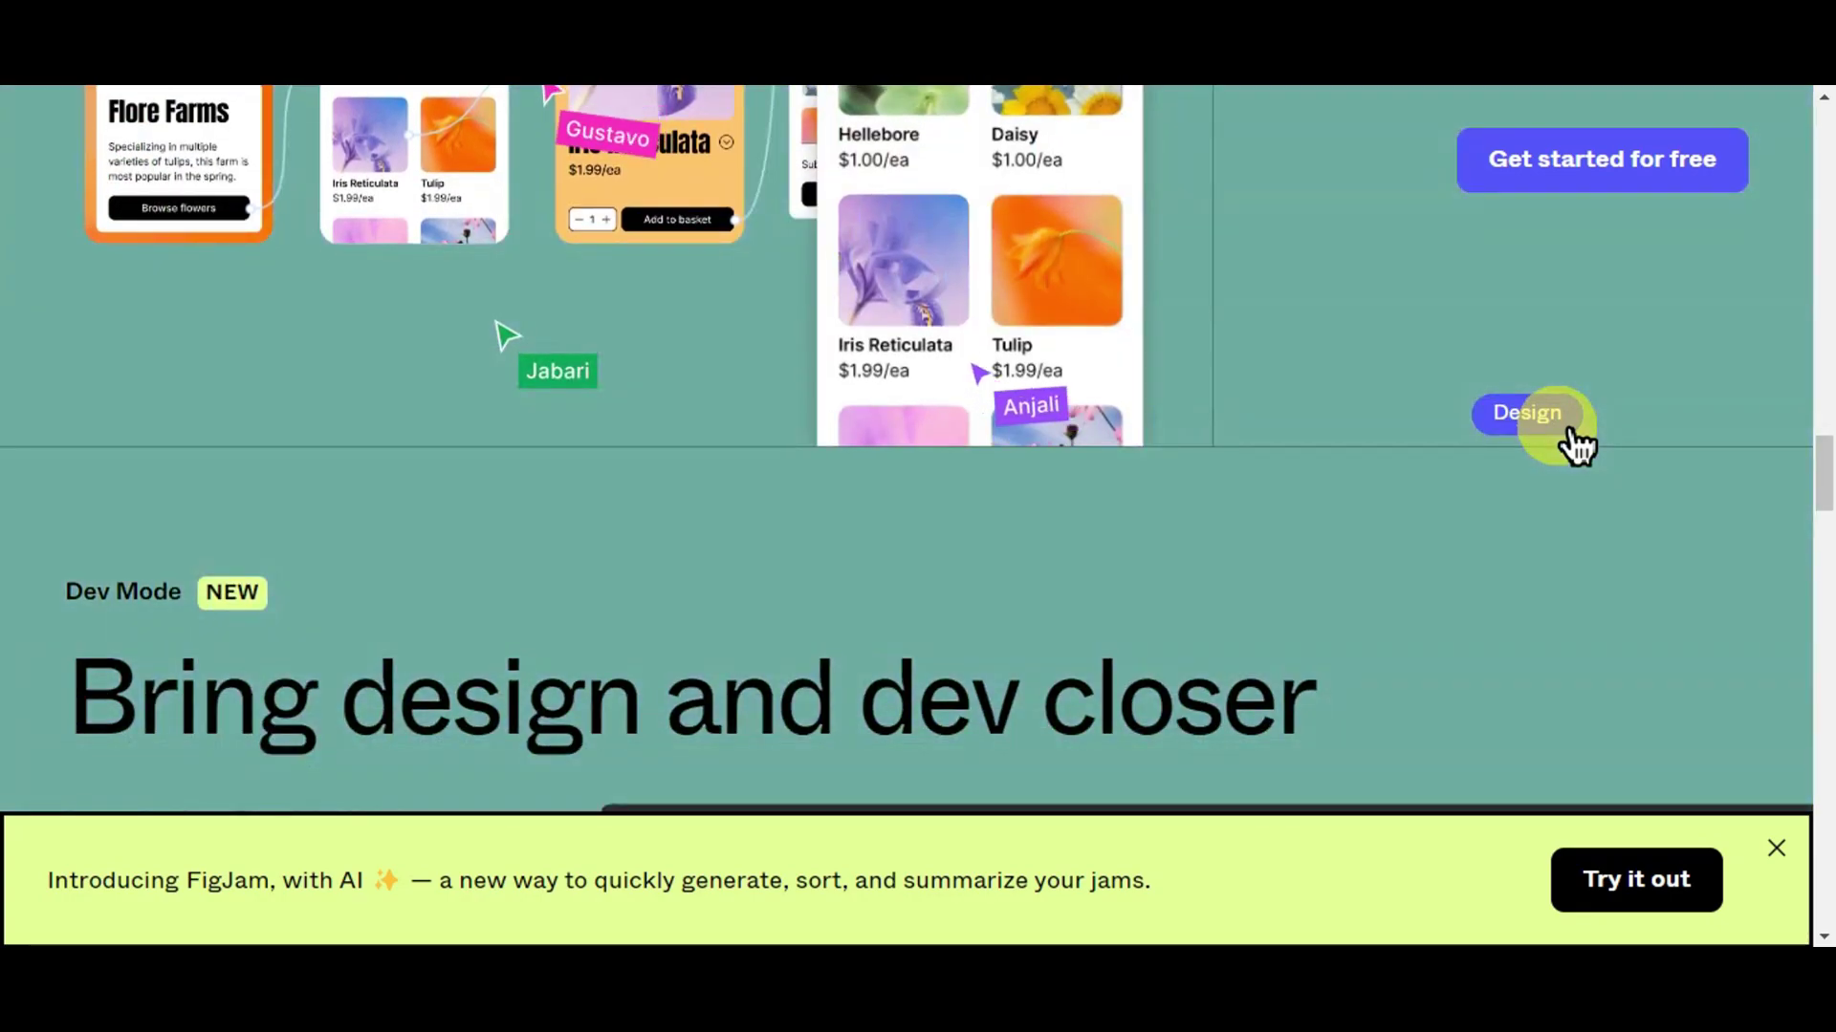
scroll(1577, 445, "down", 4)
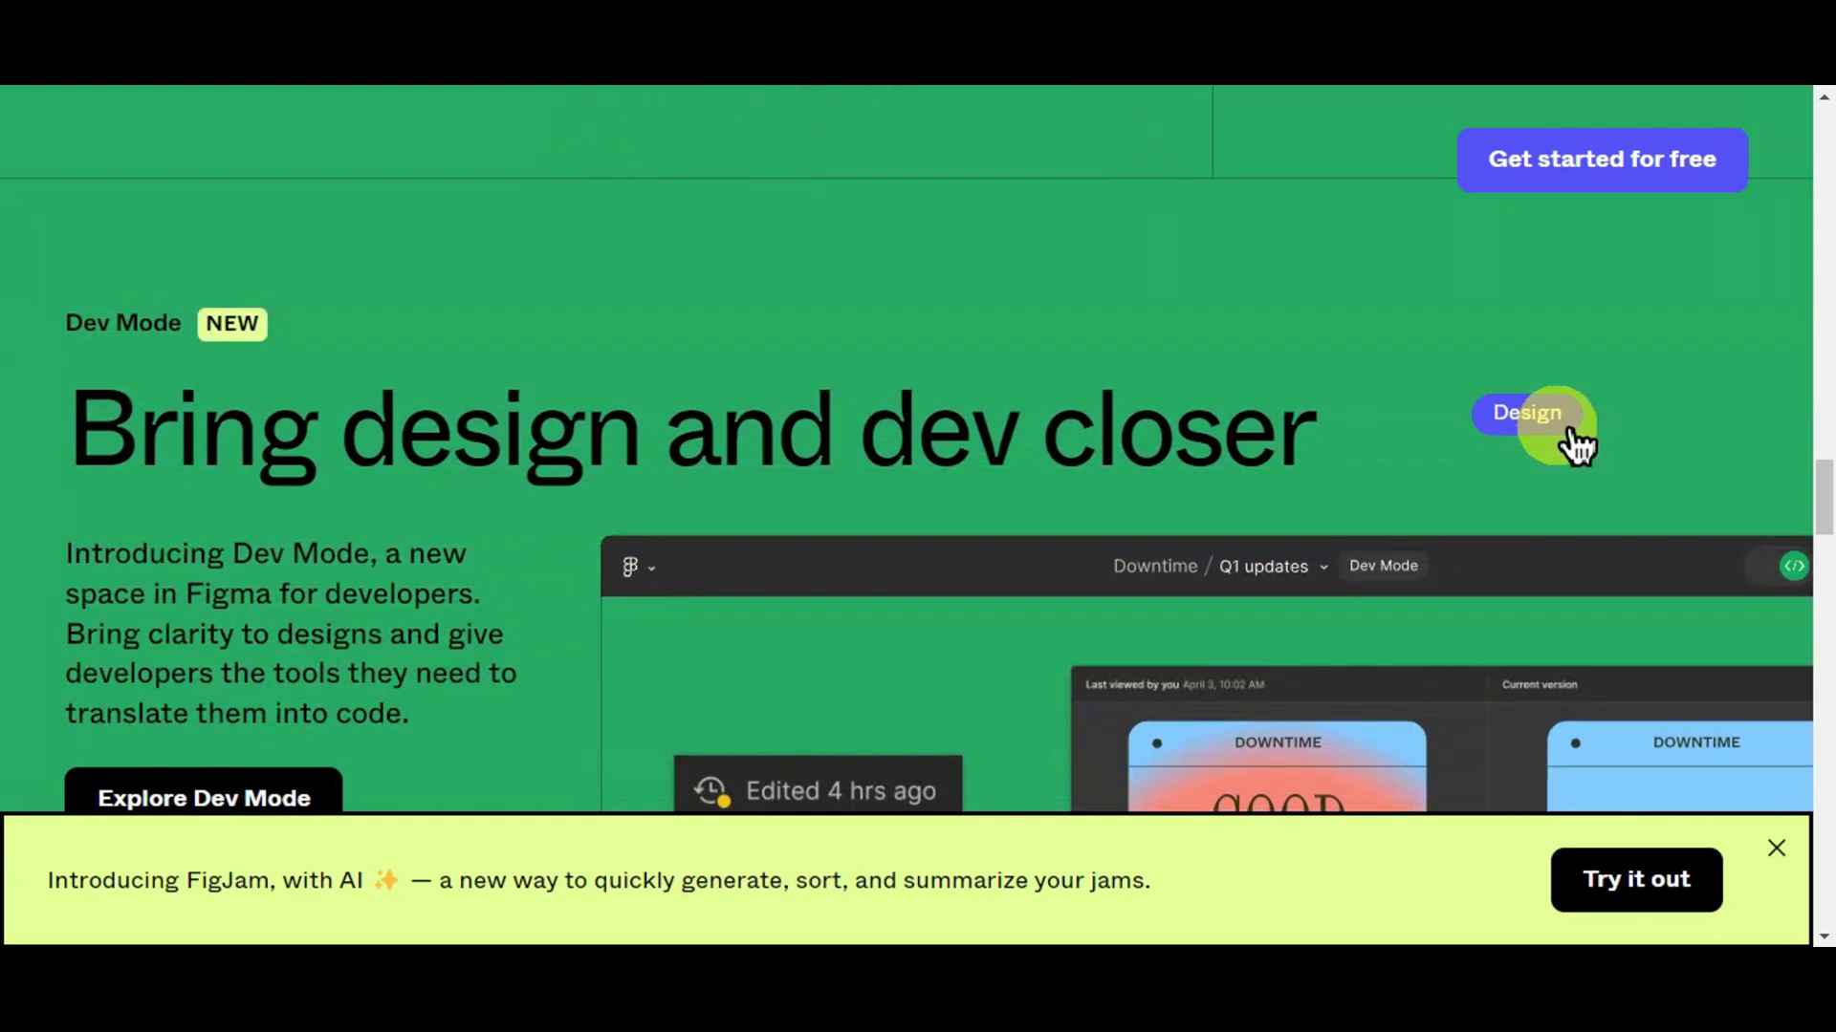
Scroll past Design systems and FigJam's 'Align your team' to the black 'Start aligning with Figma' section
scroll(1575, 443, "down", 2)
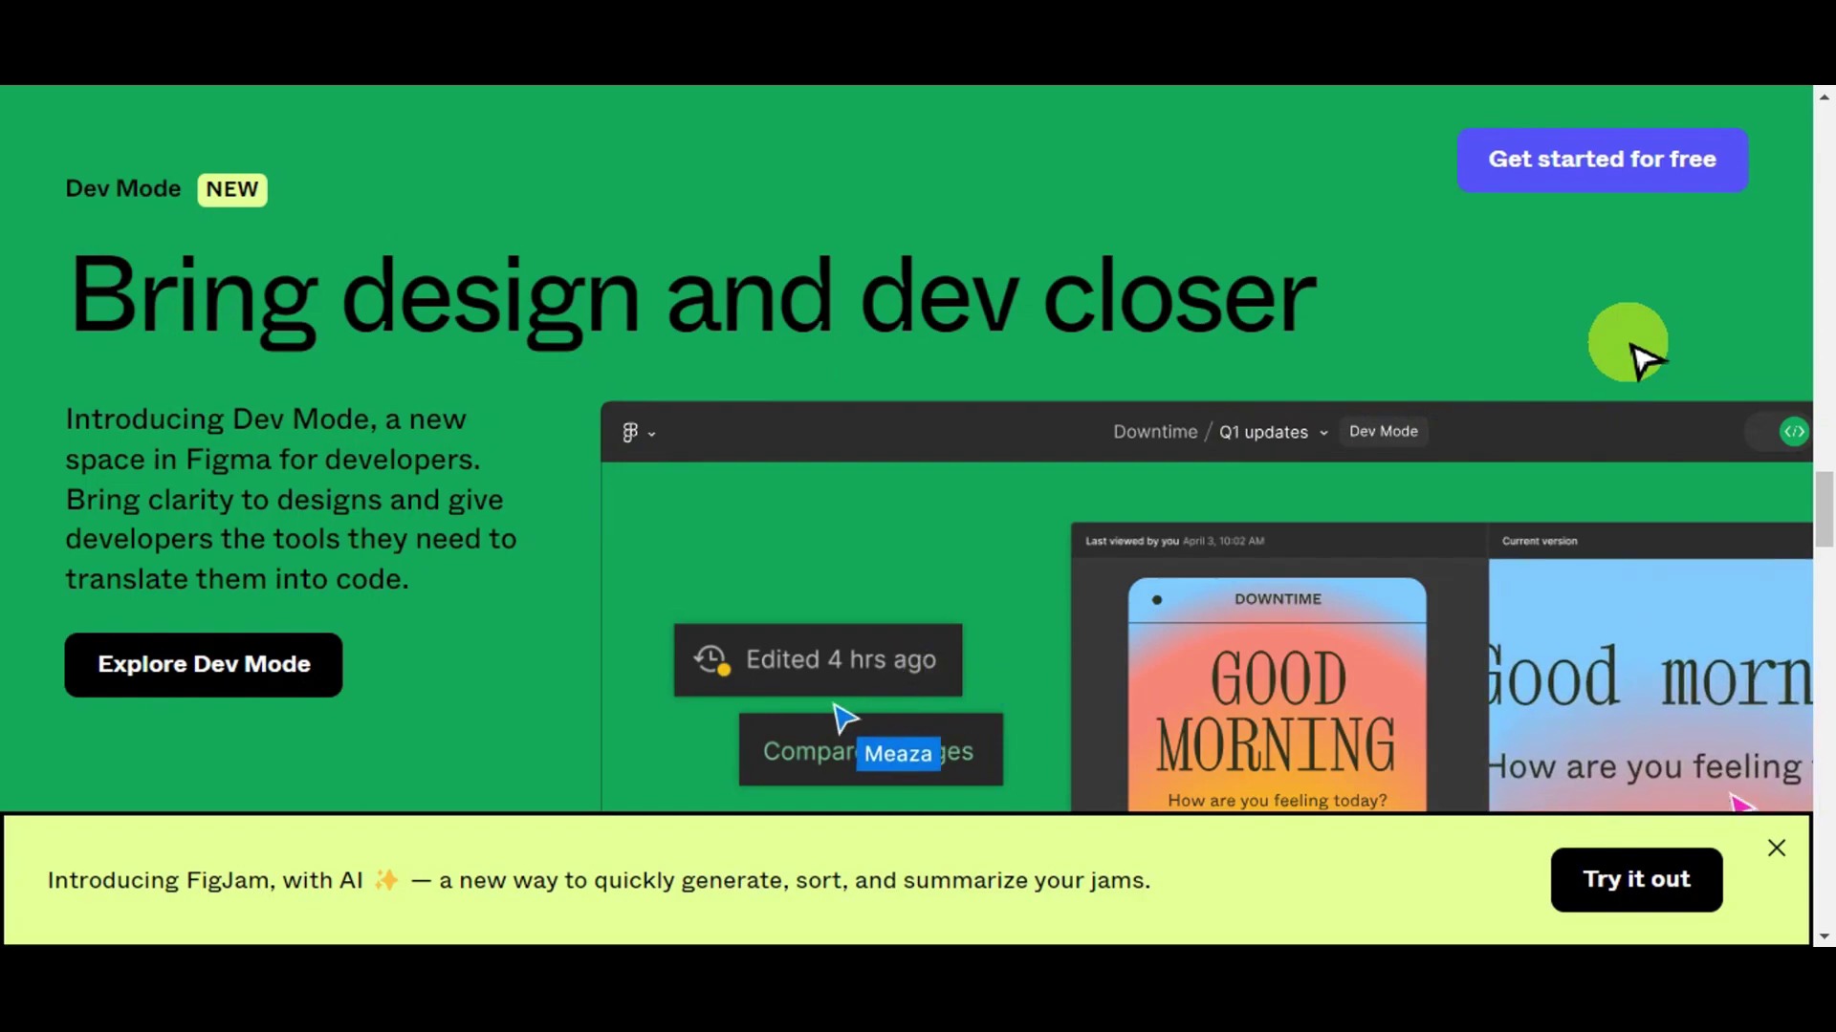
scroll(1635, 352, "down", 3)
scroll(1642, 358, "down", 8)
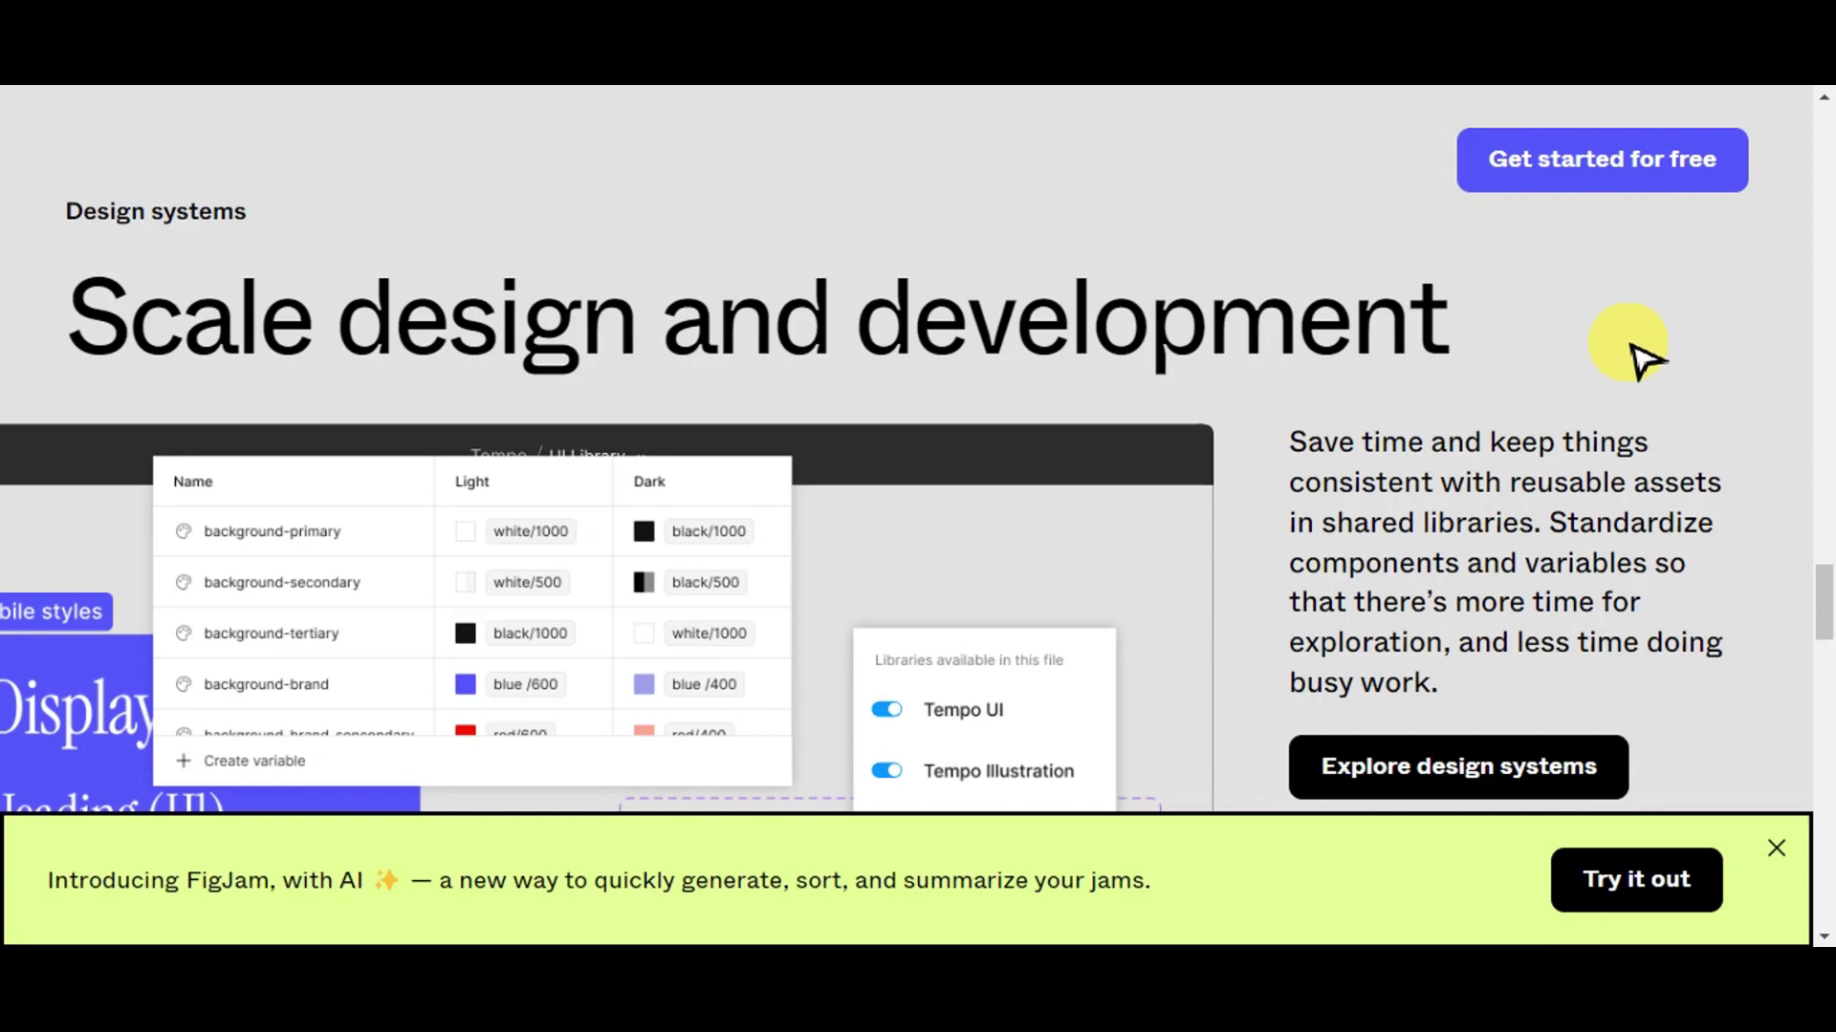
scroll(1641, 358, "down", 1)
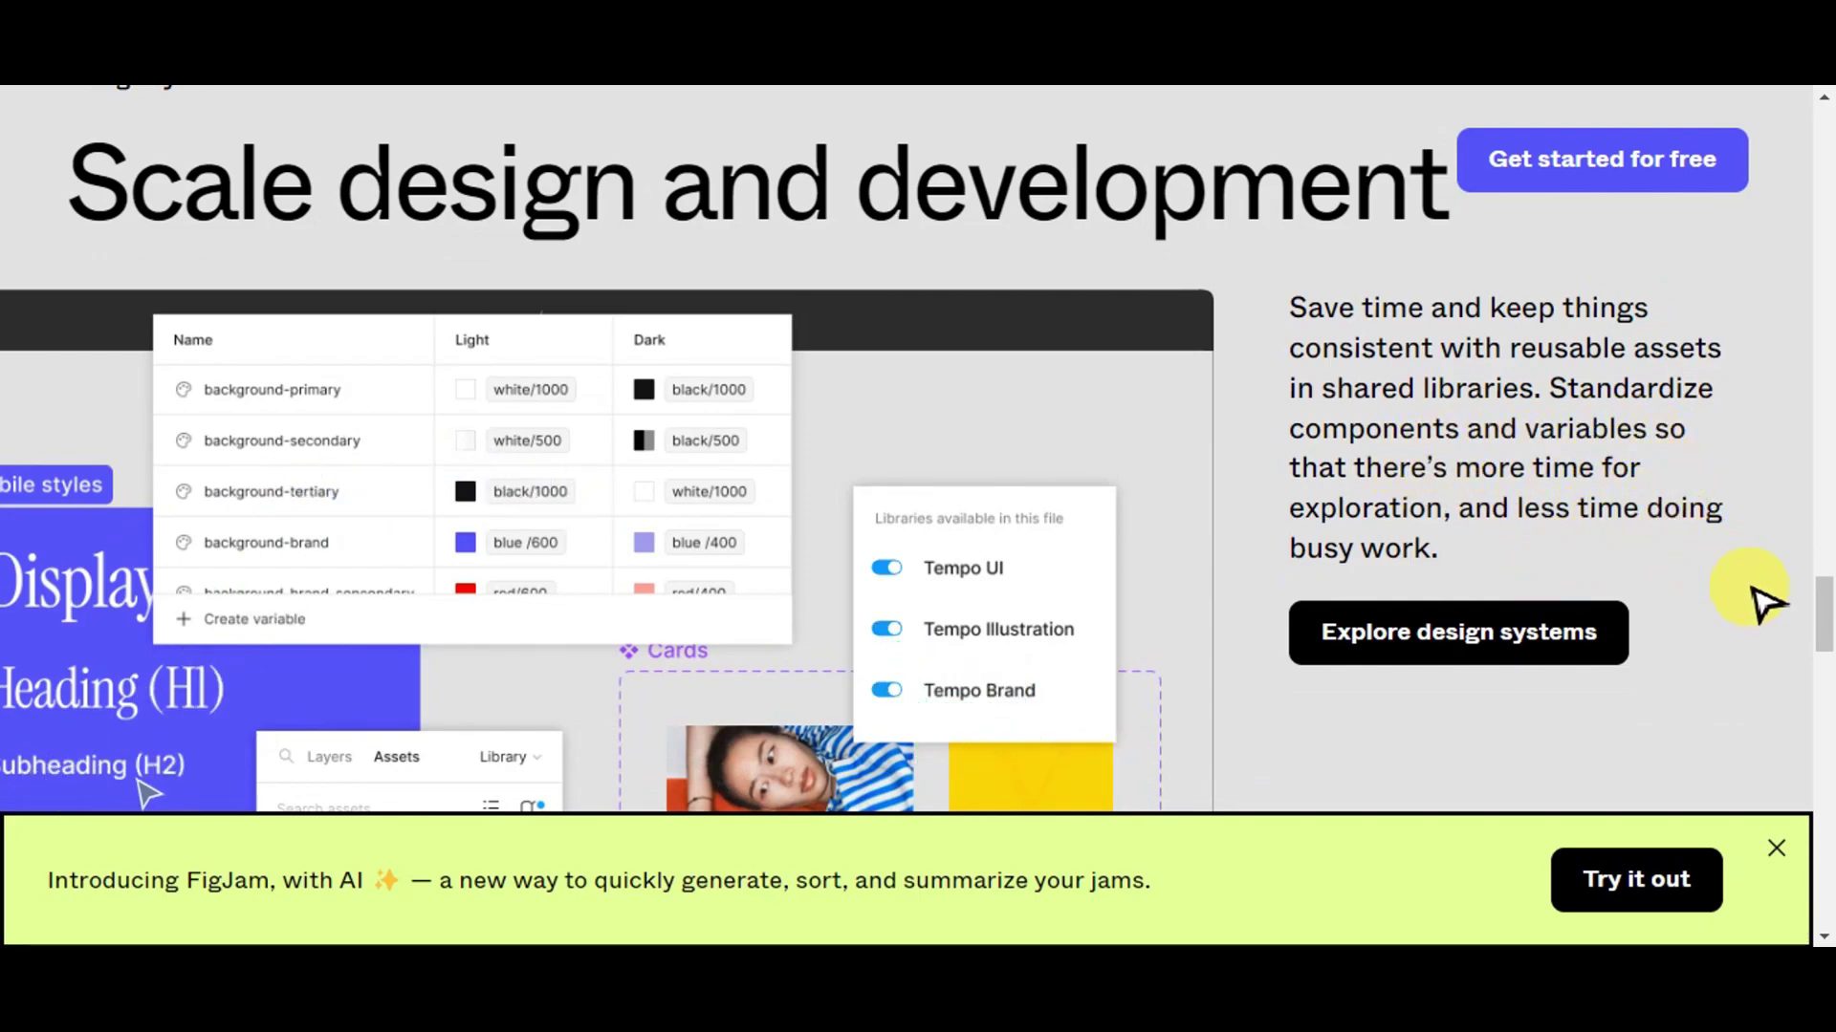
scroll(1764, 602, "down", 10)
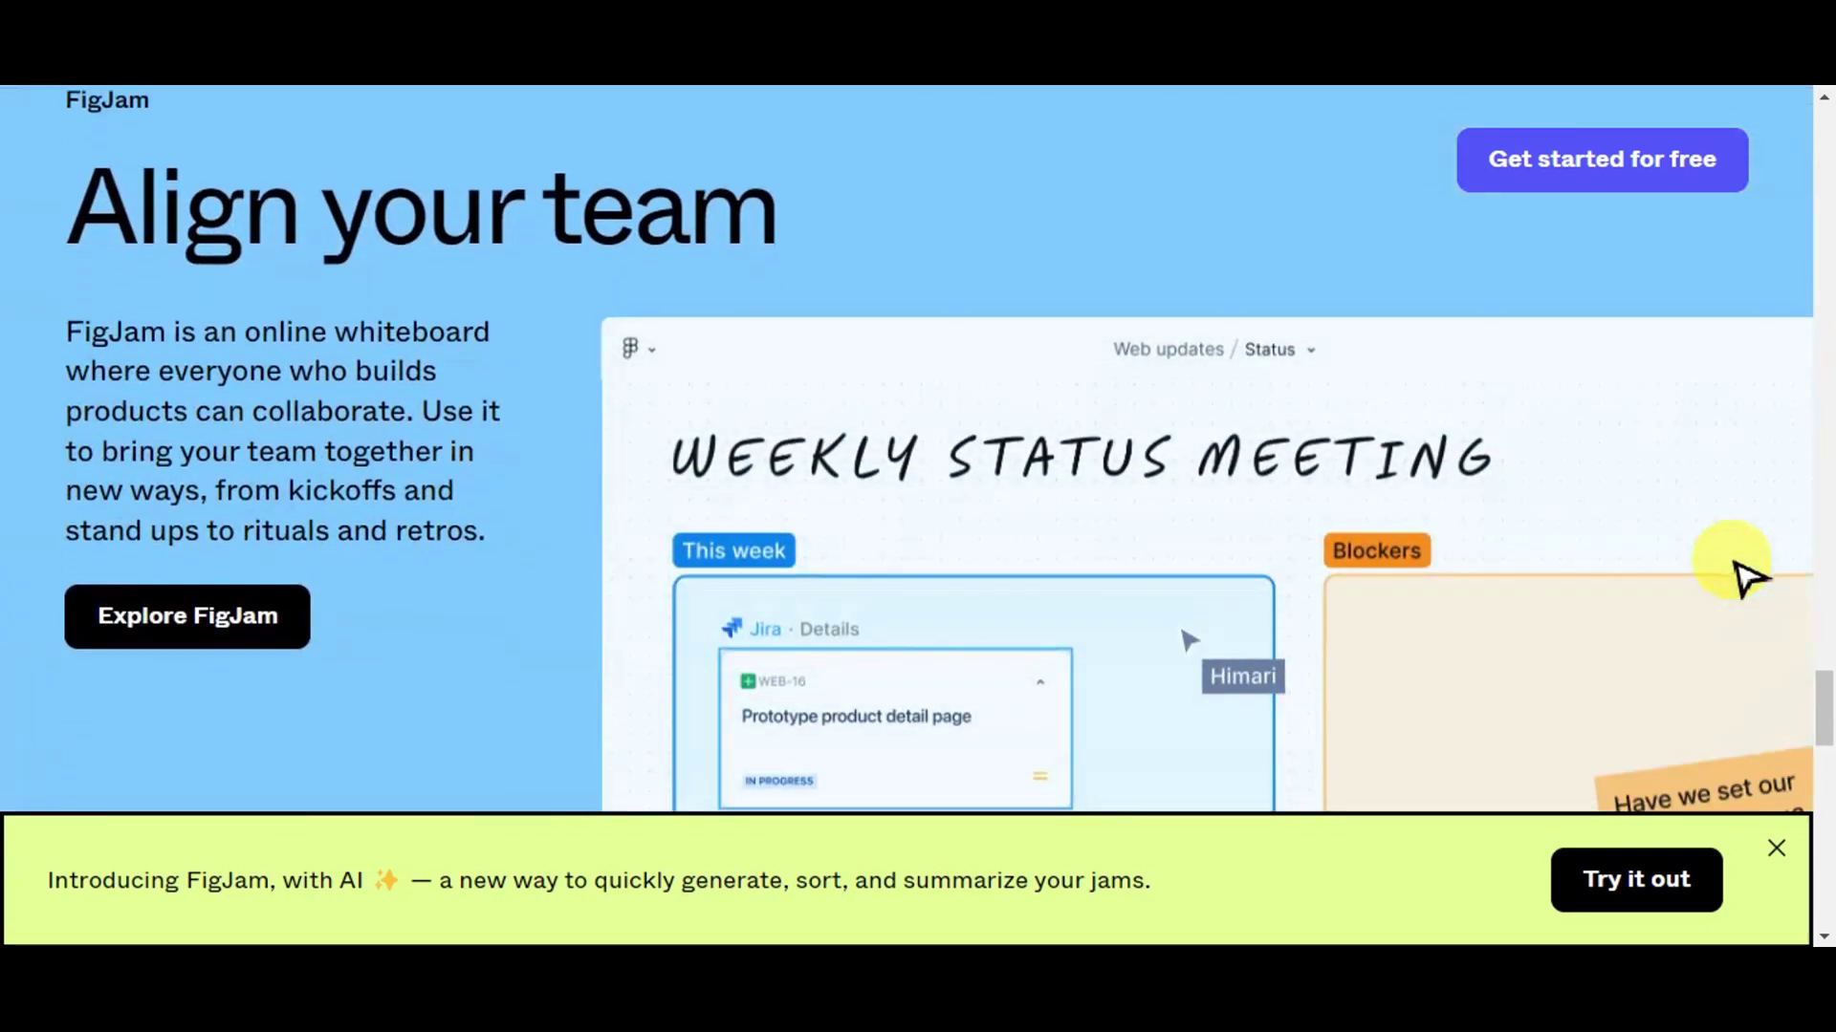
scroll(1749, 578, "up", 1)
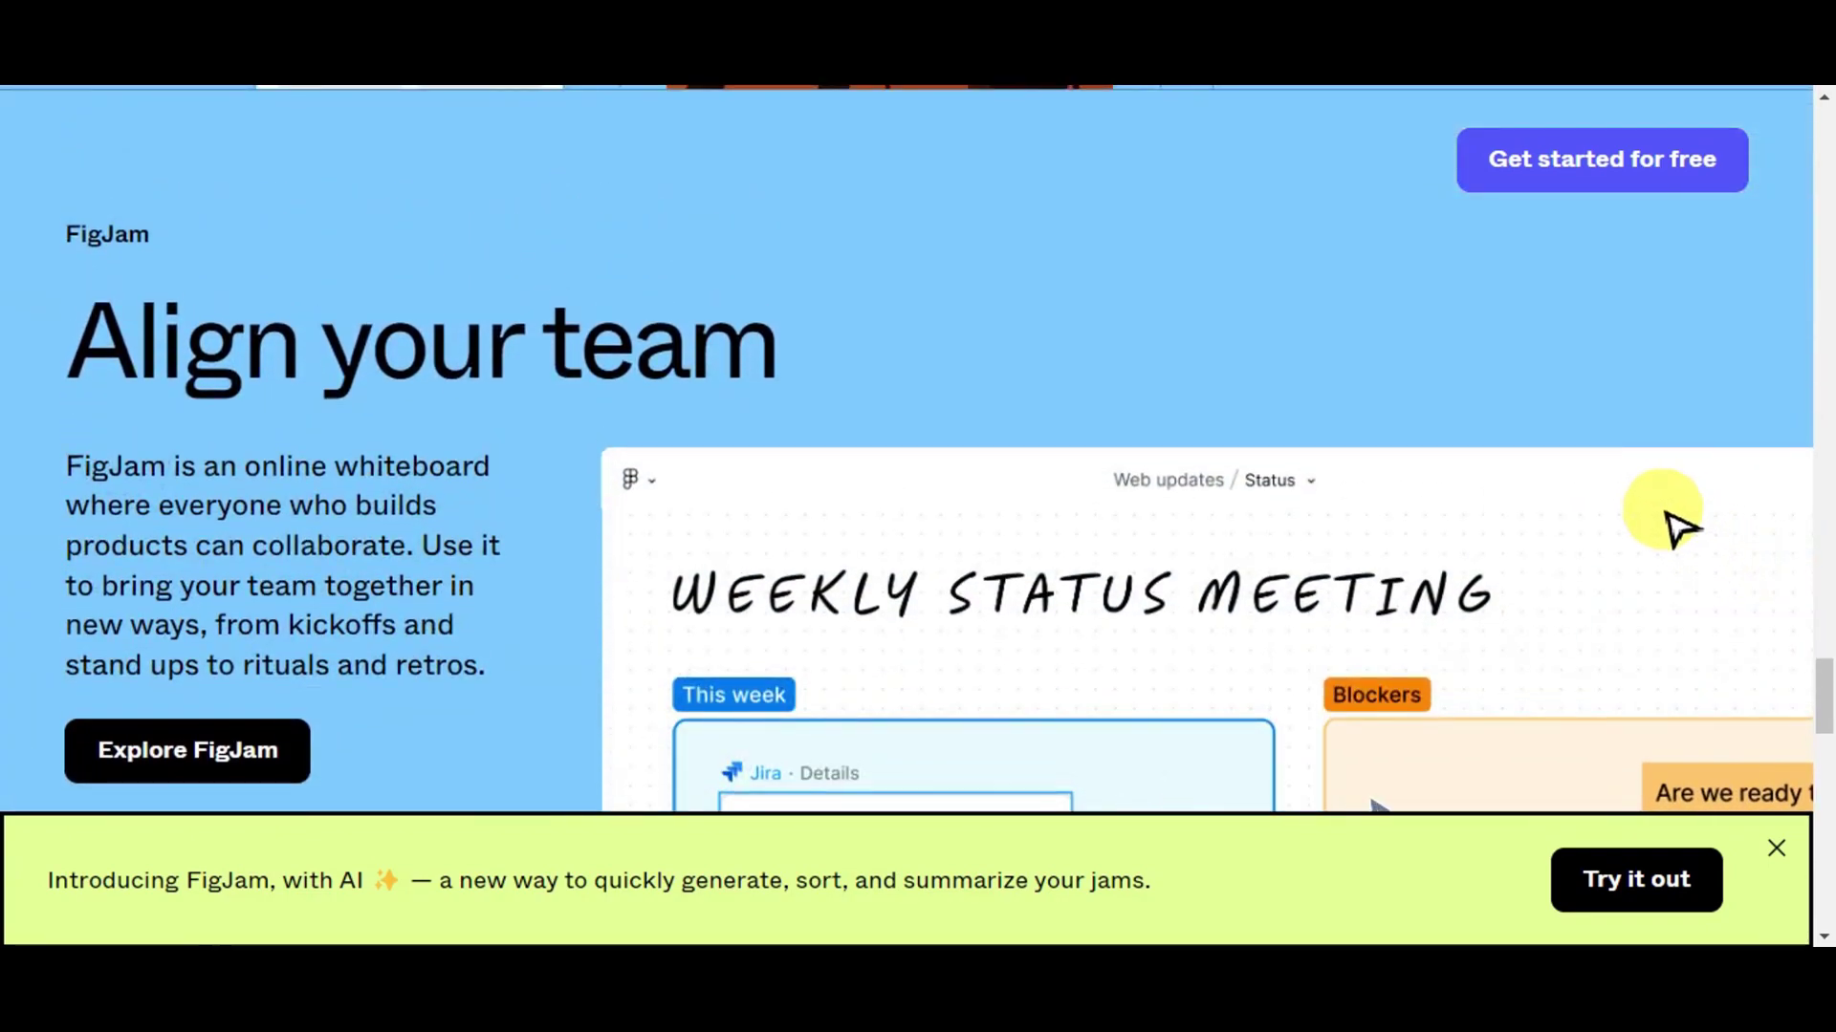
scroll(1659, 507, "down", 1)
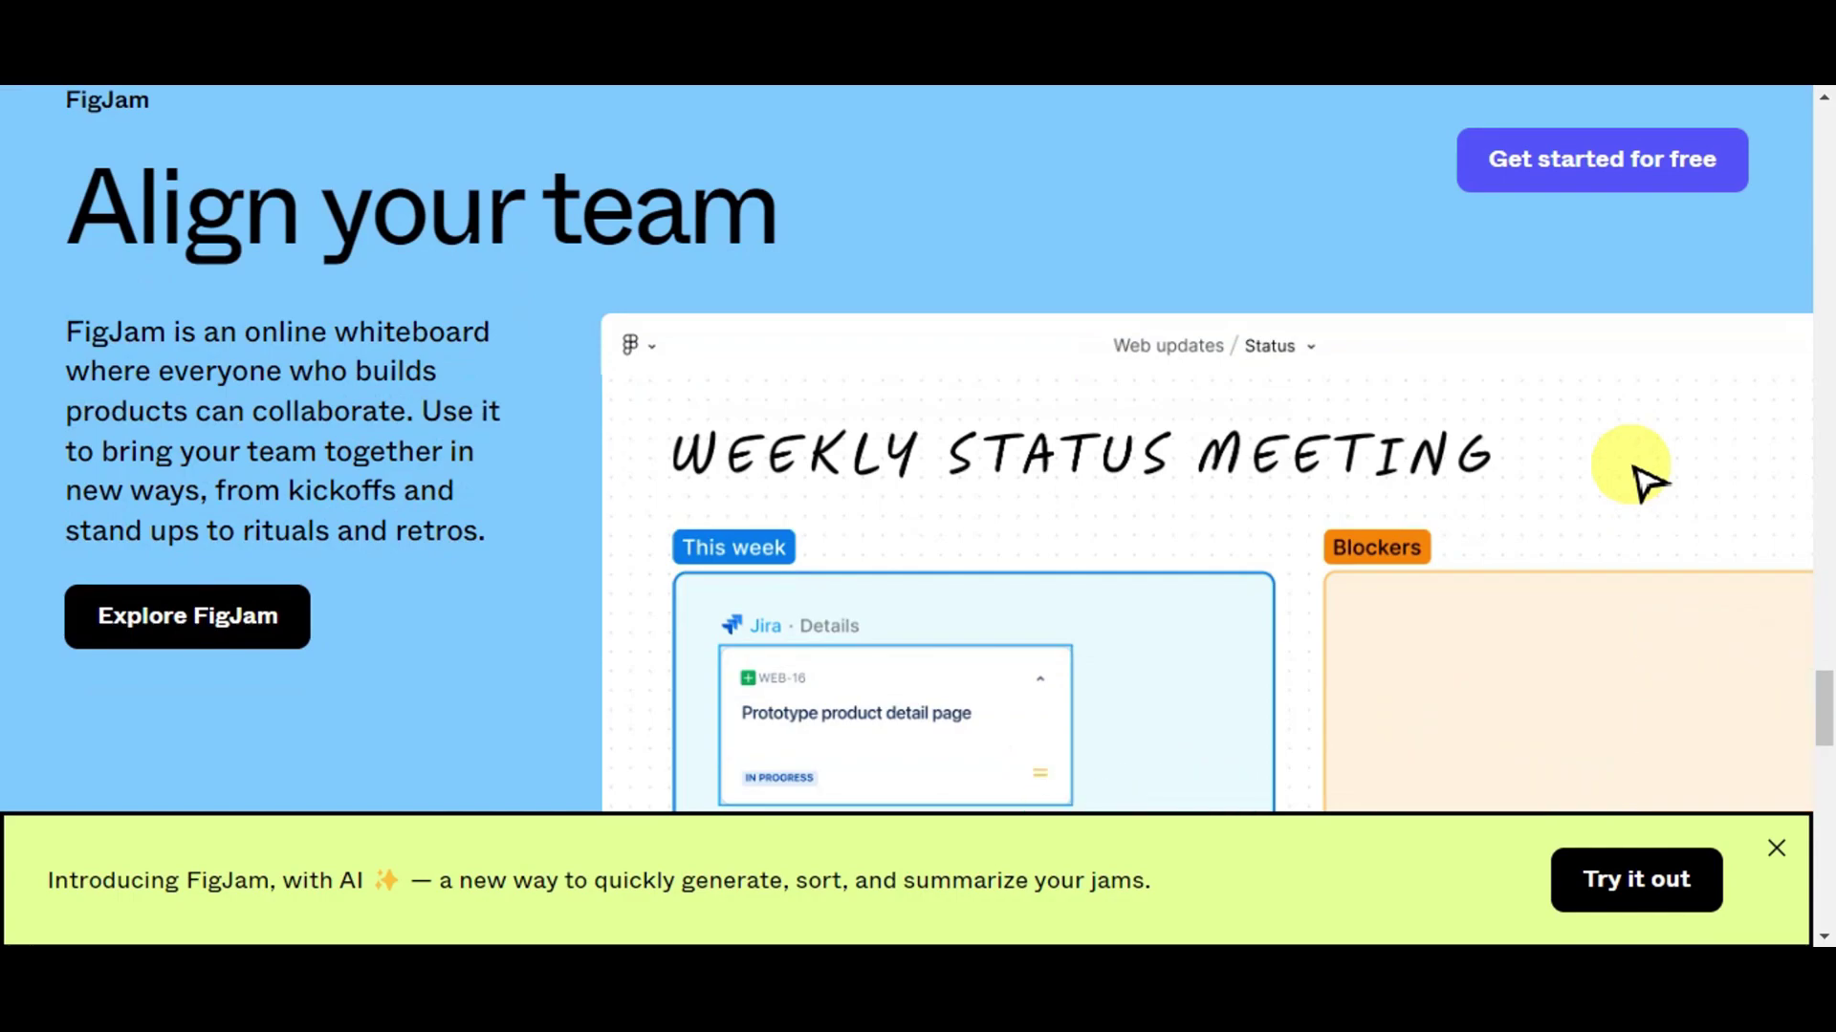
scroll(1643, 478, "down", 1)
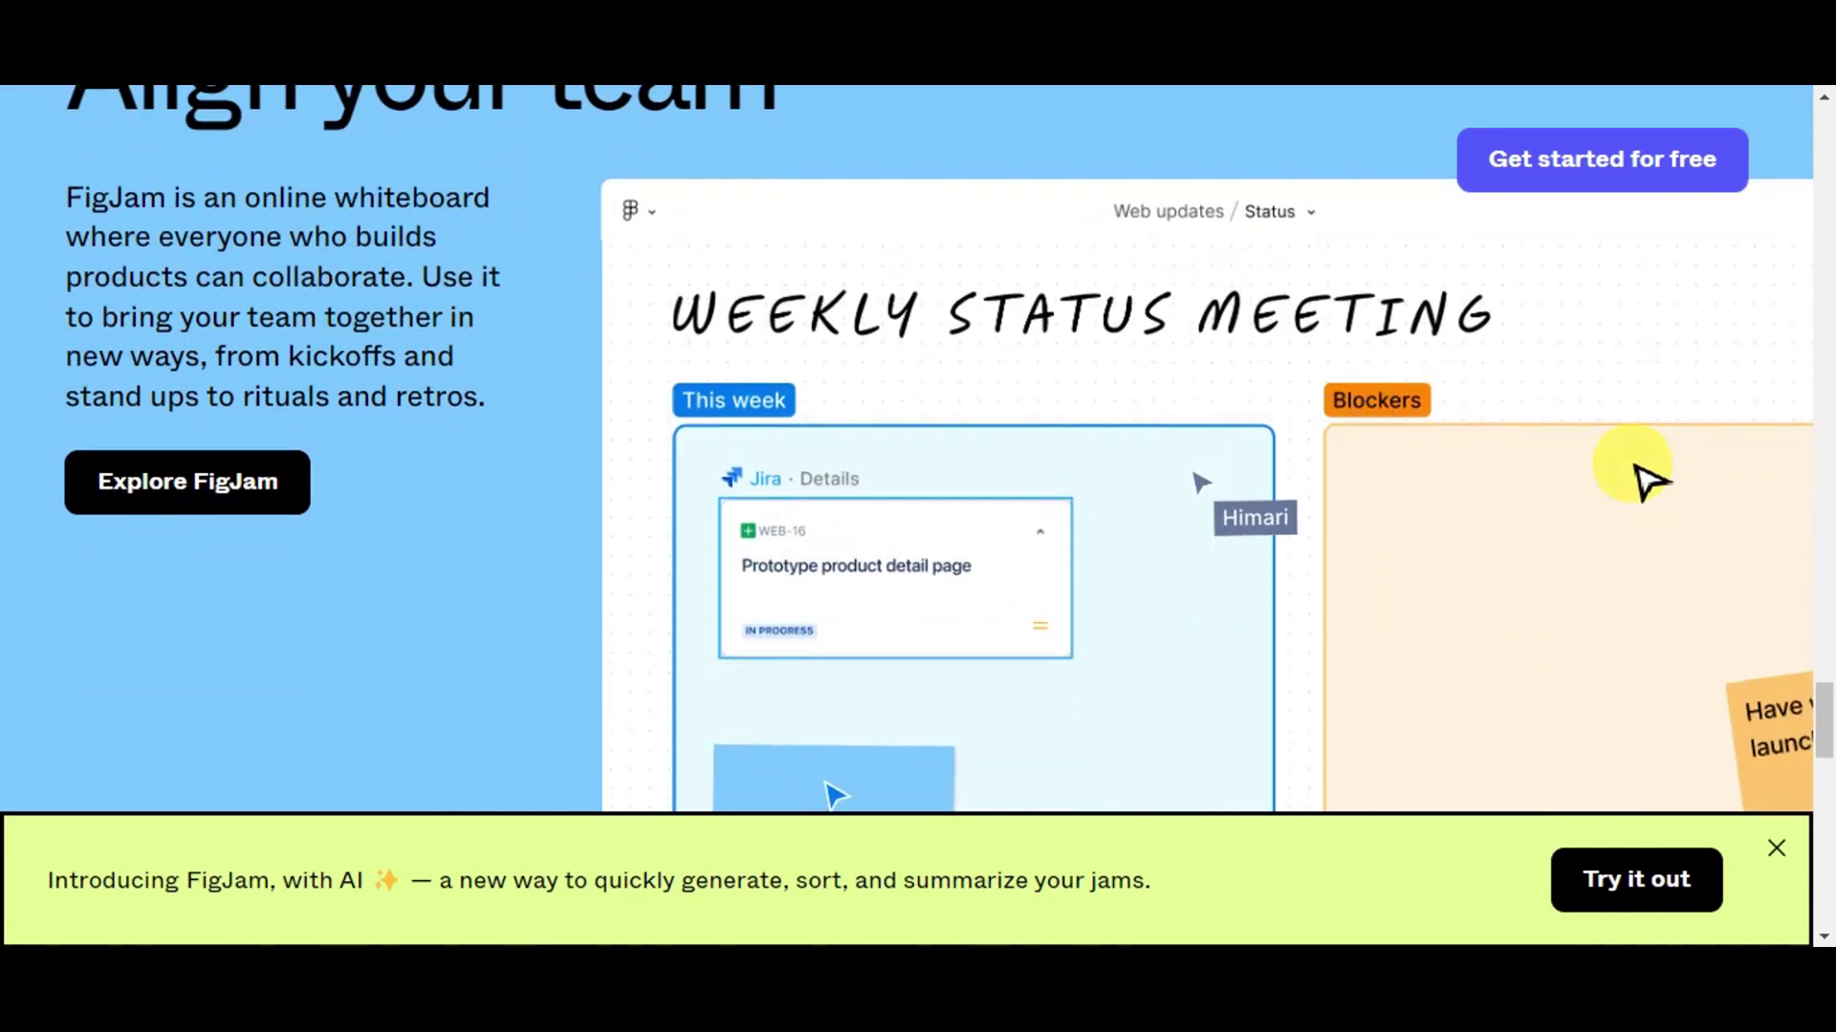
scroll(1639, 473, "down", 2)
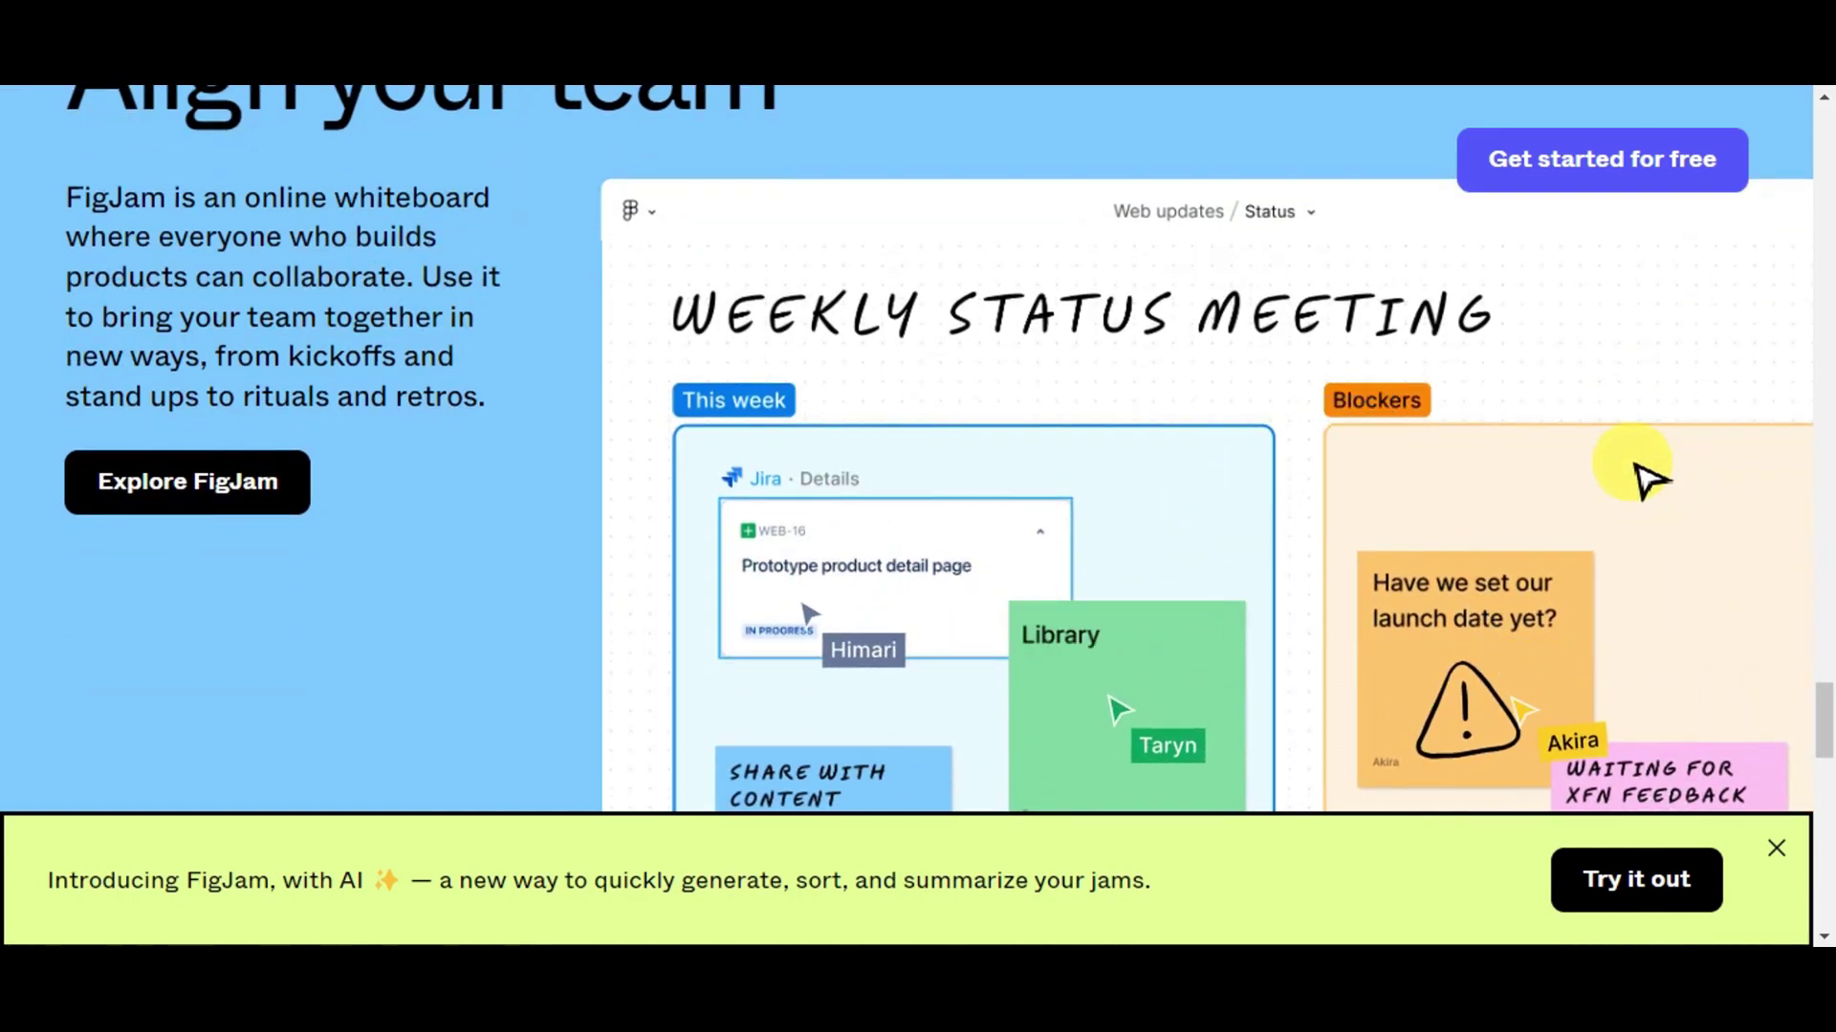
scroll(1529, 401, "down", 3)
scroll(1515, 382, "down", 1)
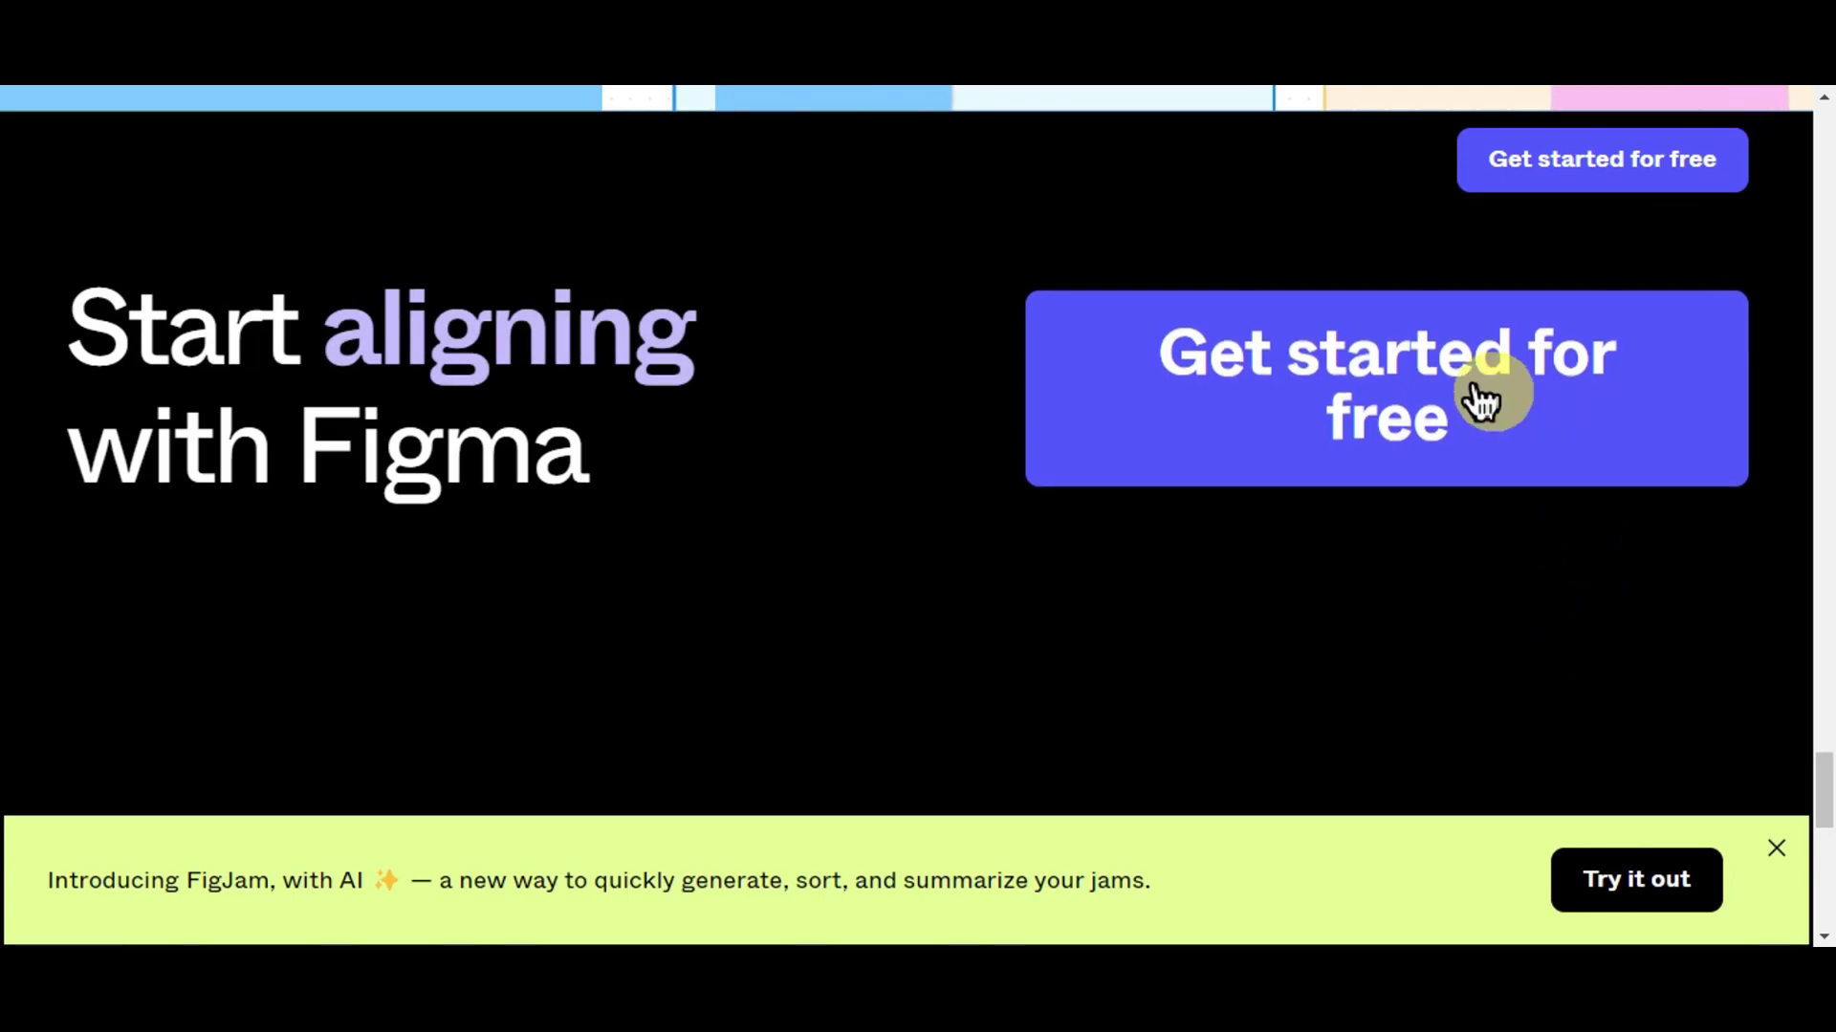
Start the free Figma sign-up, then switch the dialog to the 'Log in' form
left_click(1506, 416)
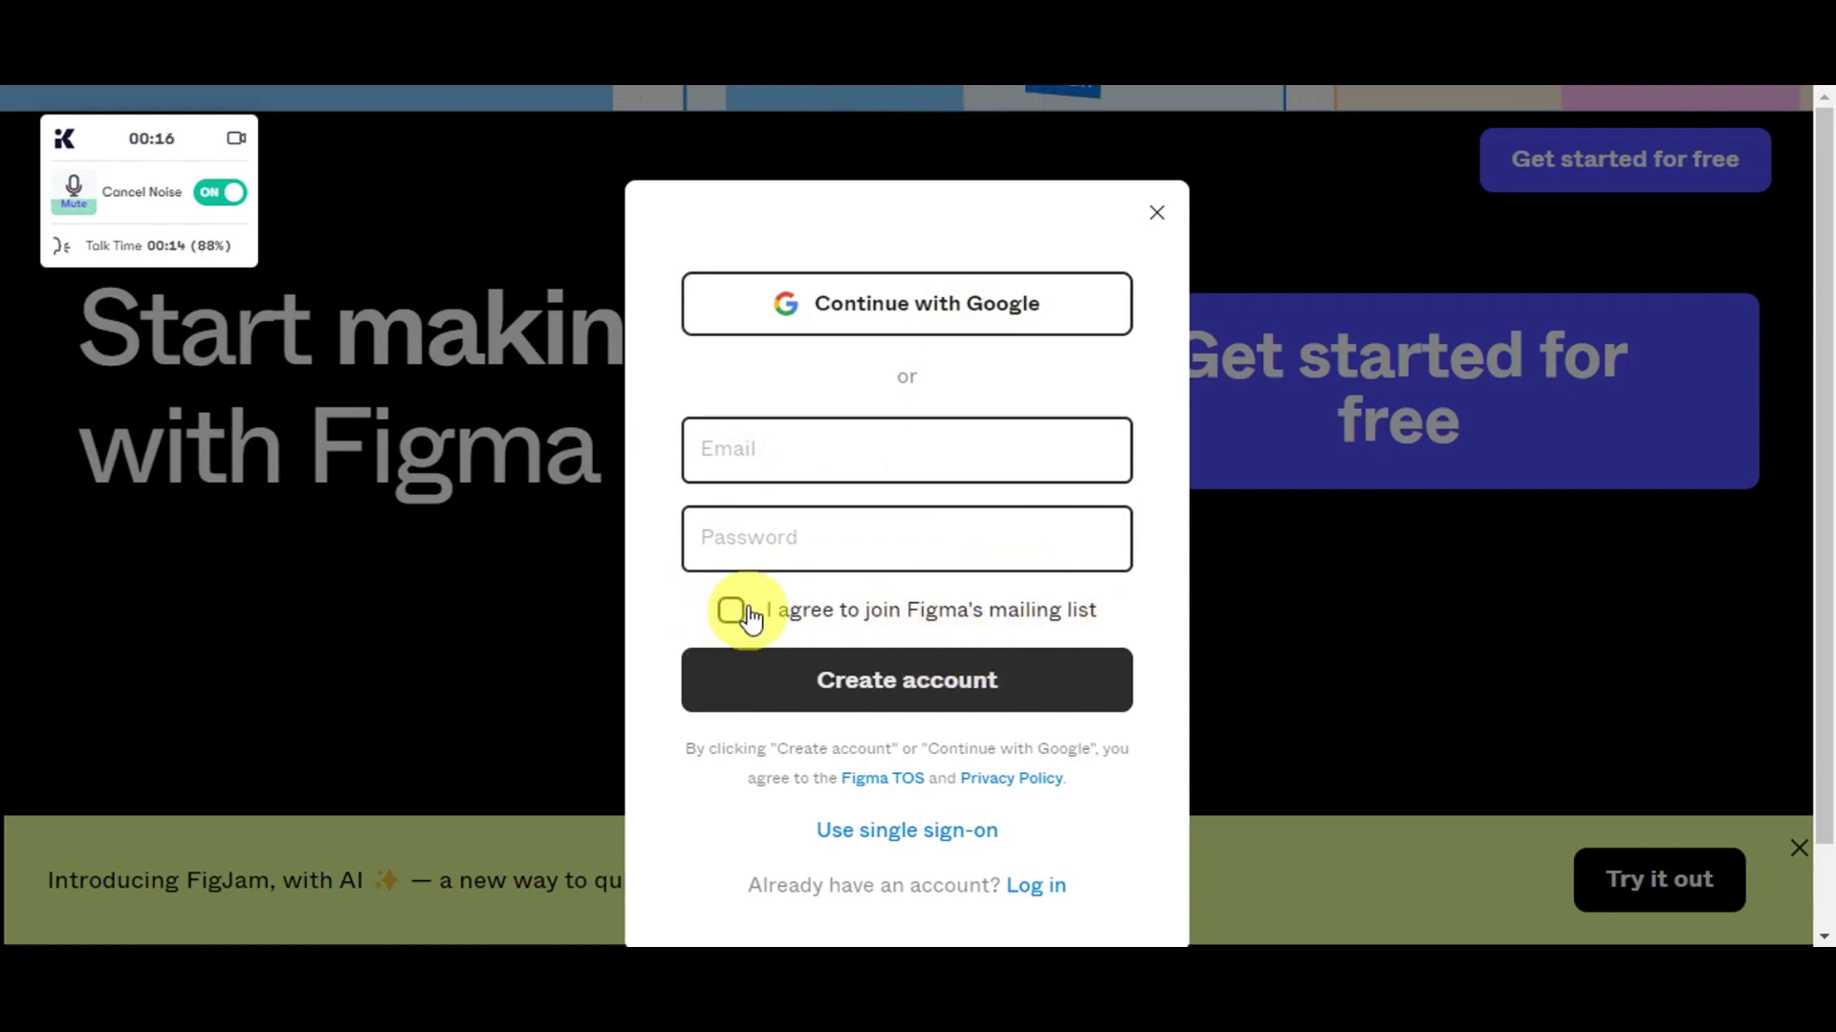
scroll(918, 564, "down", 1)
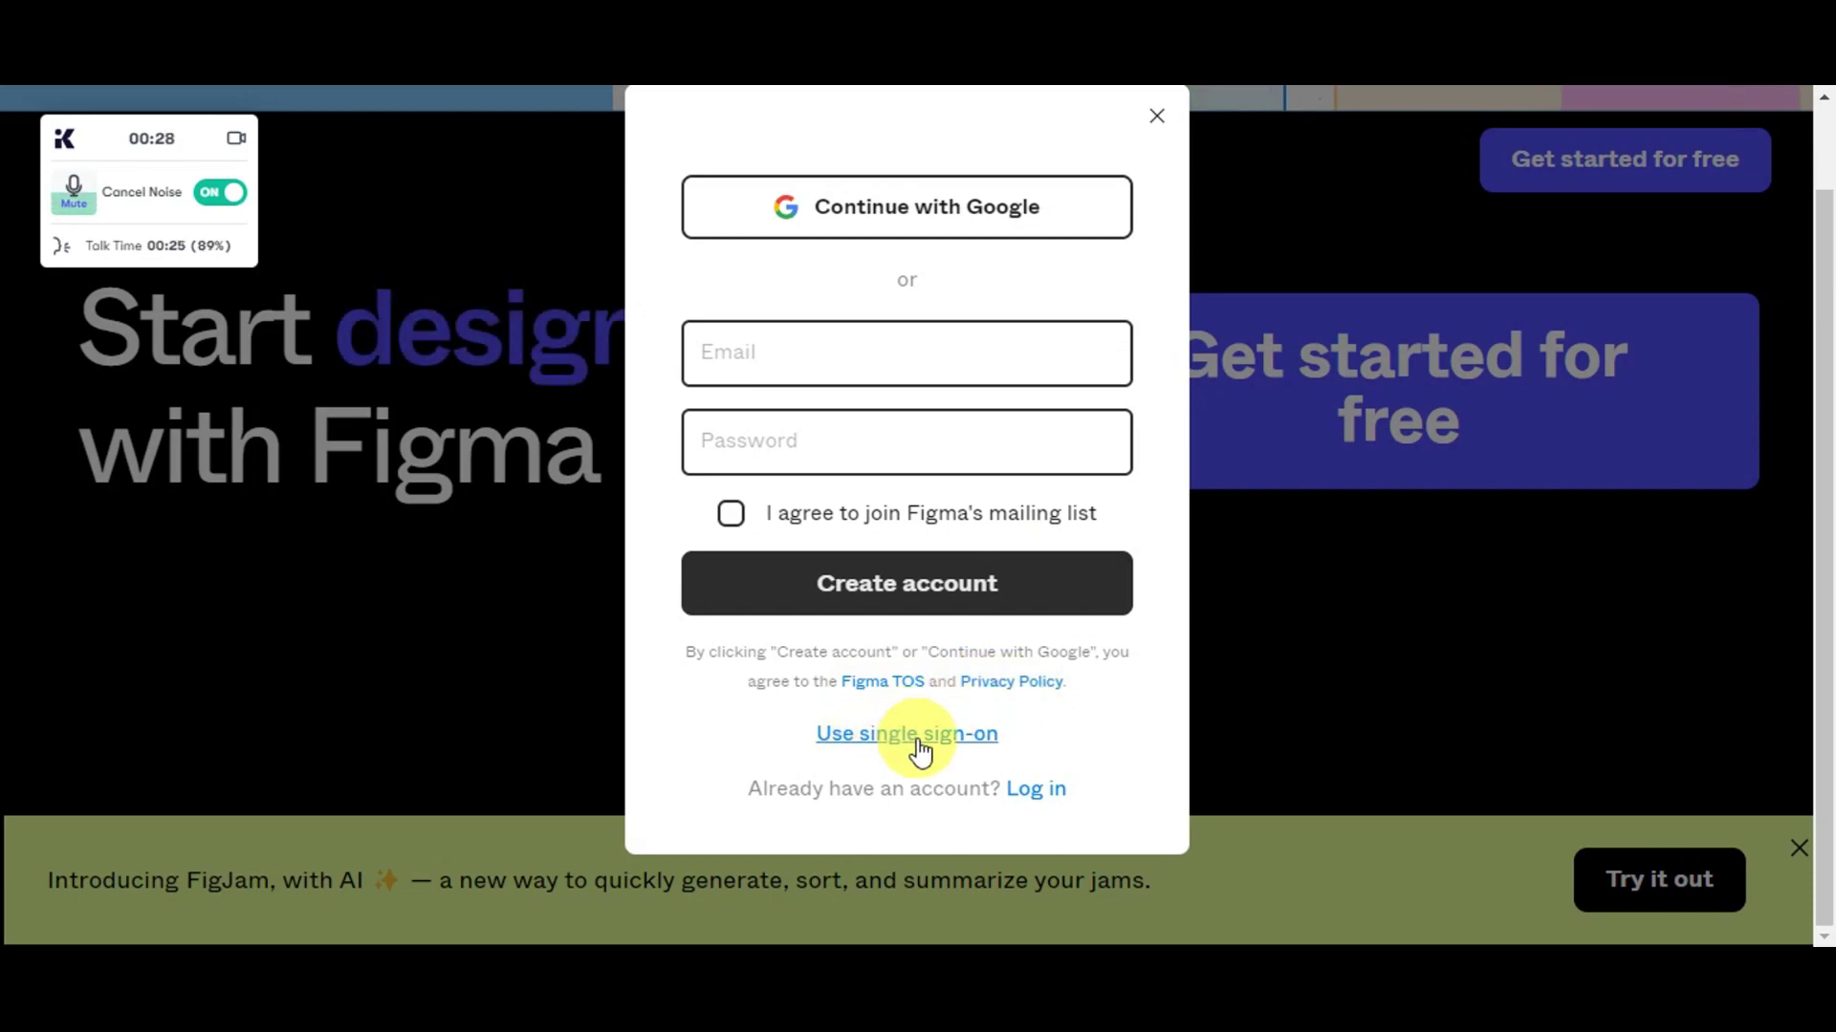
left_click(1032, 789)
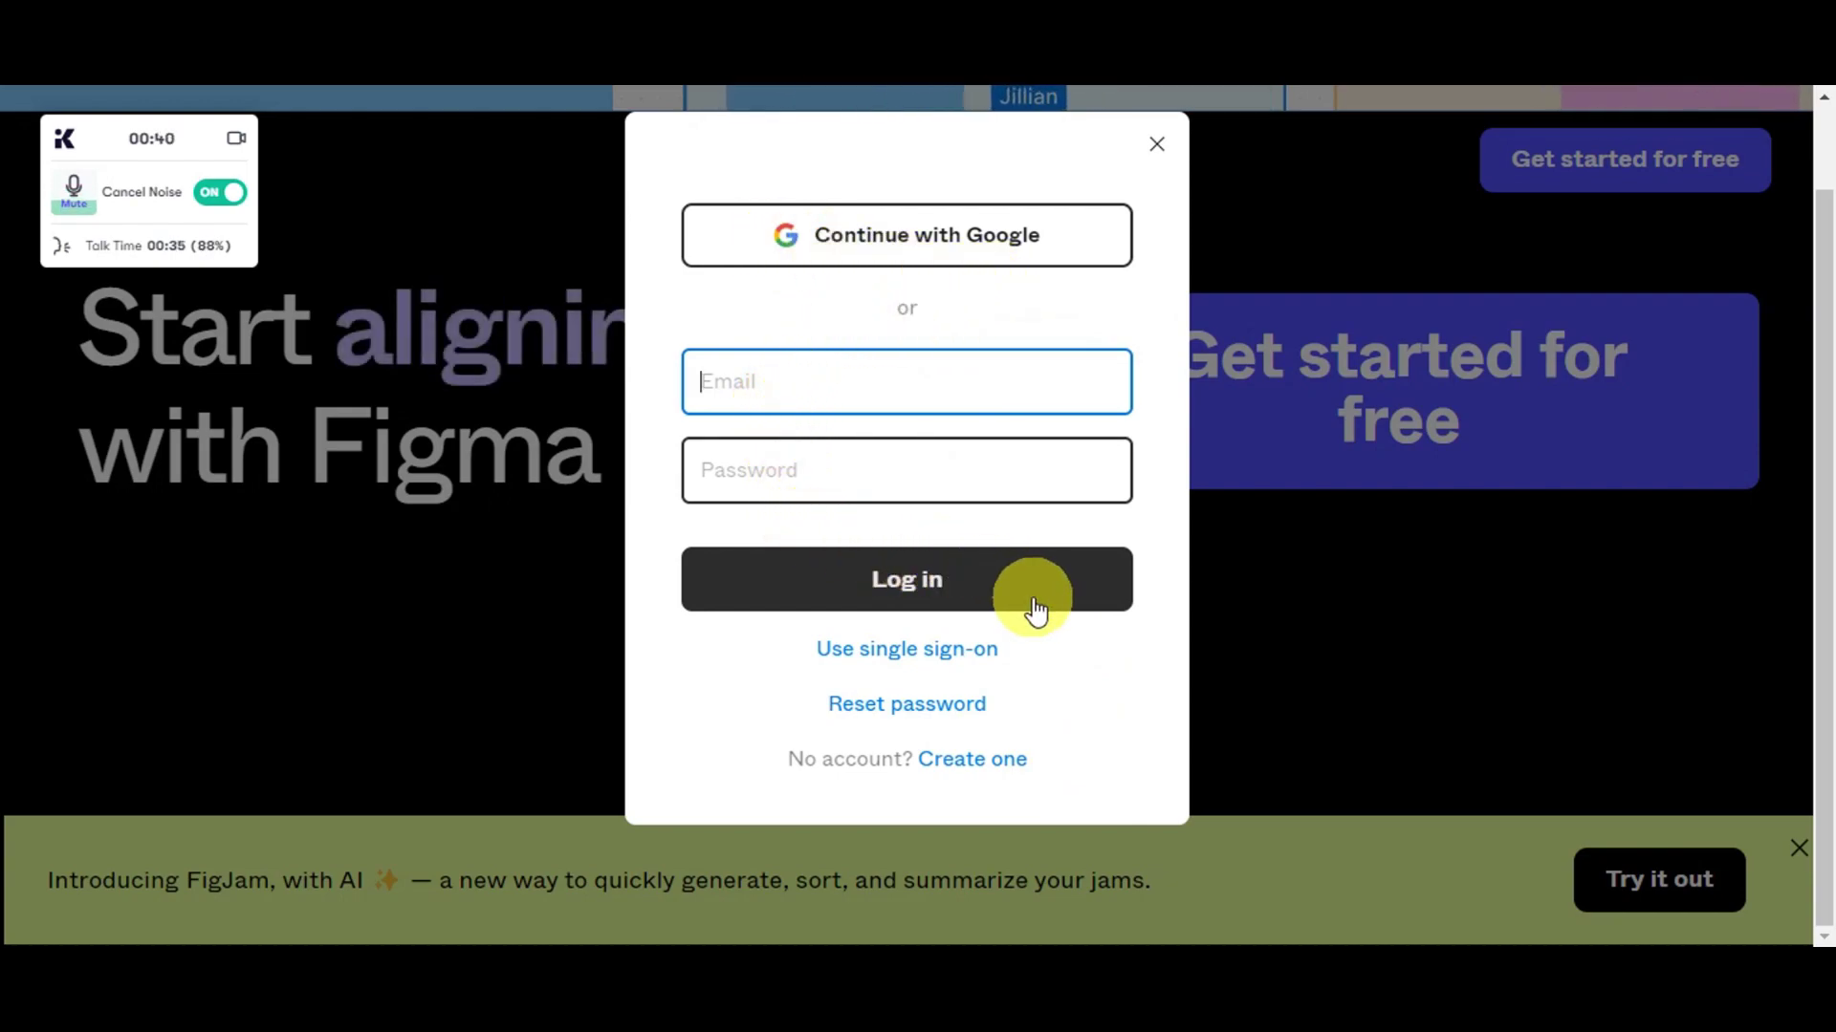
Log in with Google and close the FigJam AI board generation banner on Recents
left_click(919, 250)
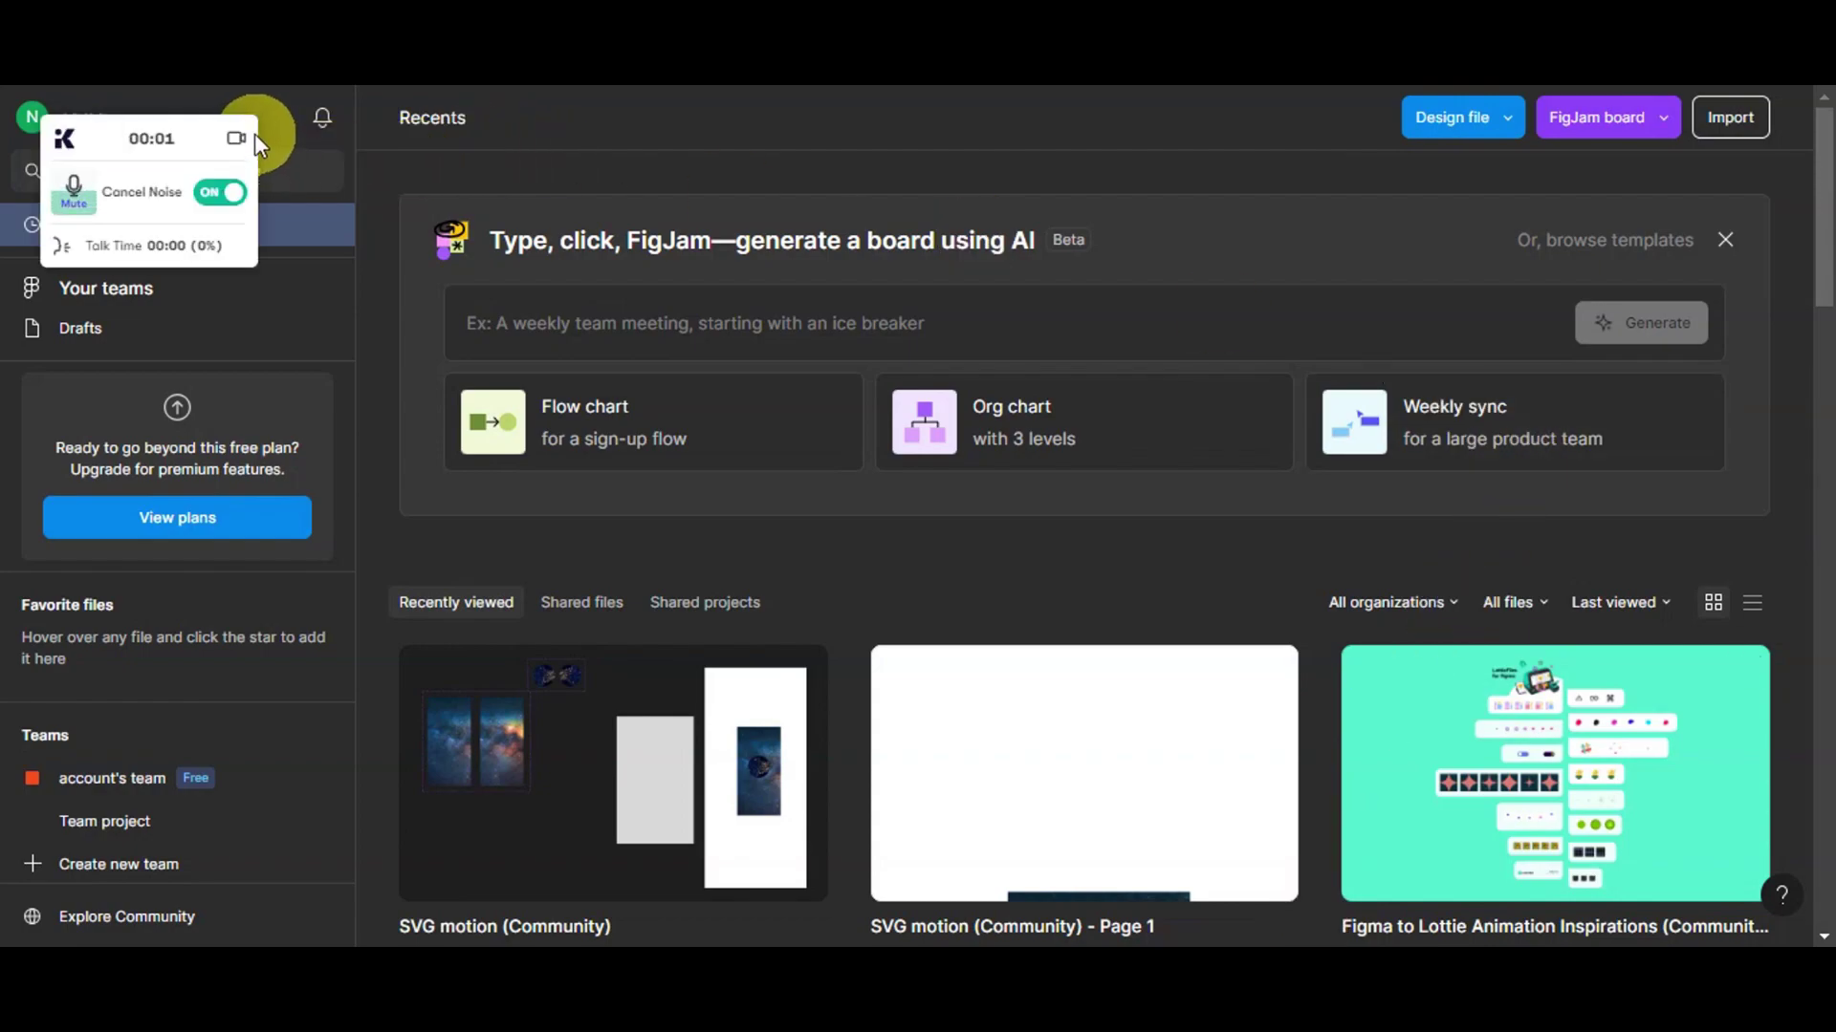
left_click(252, 113)
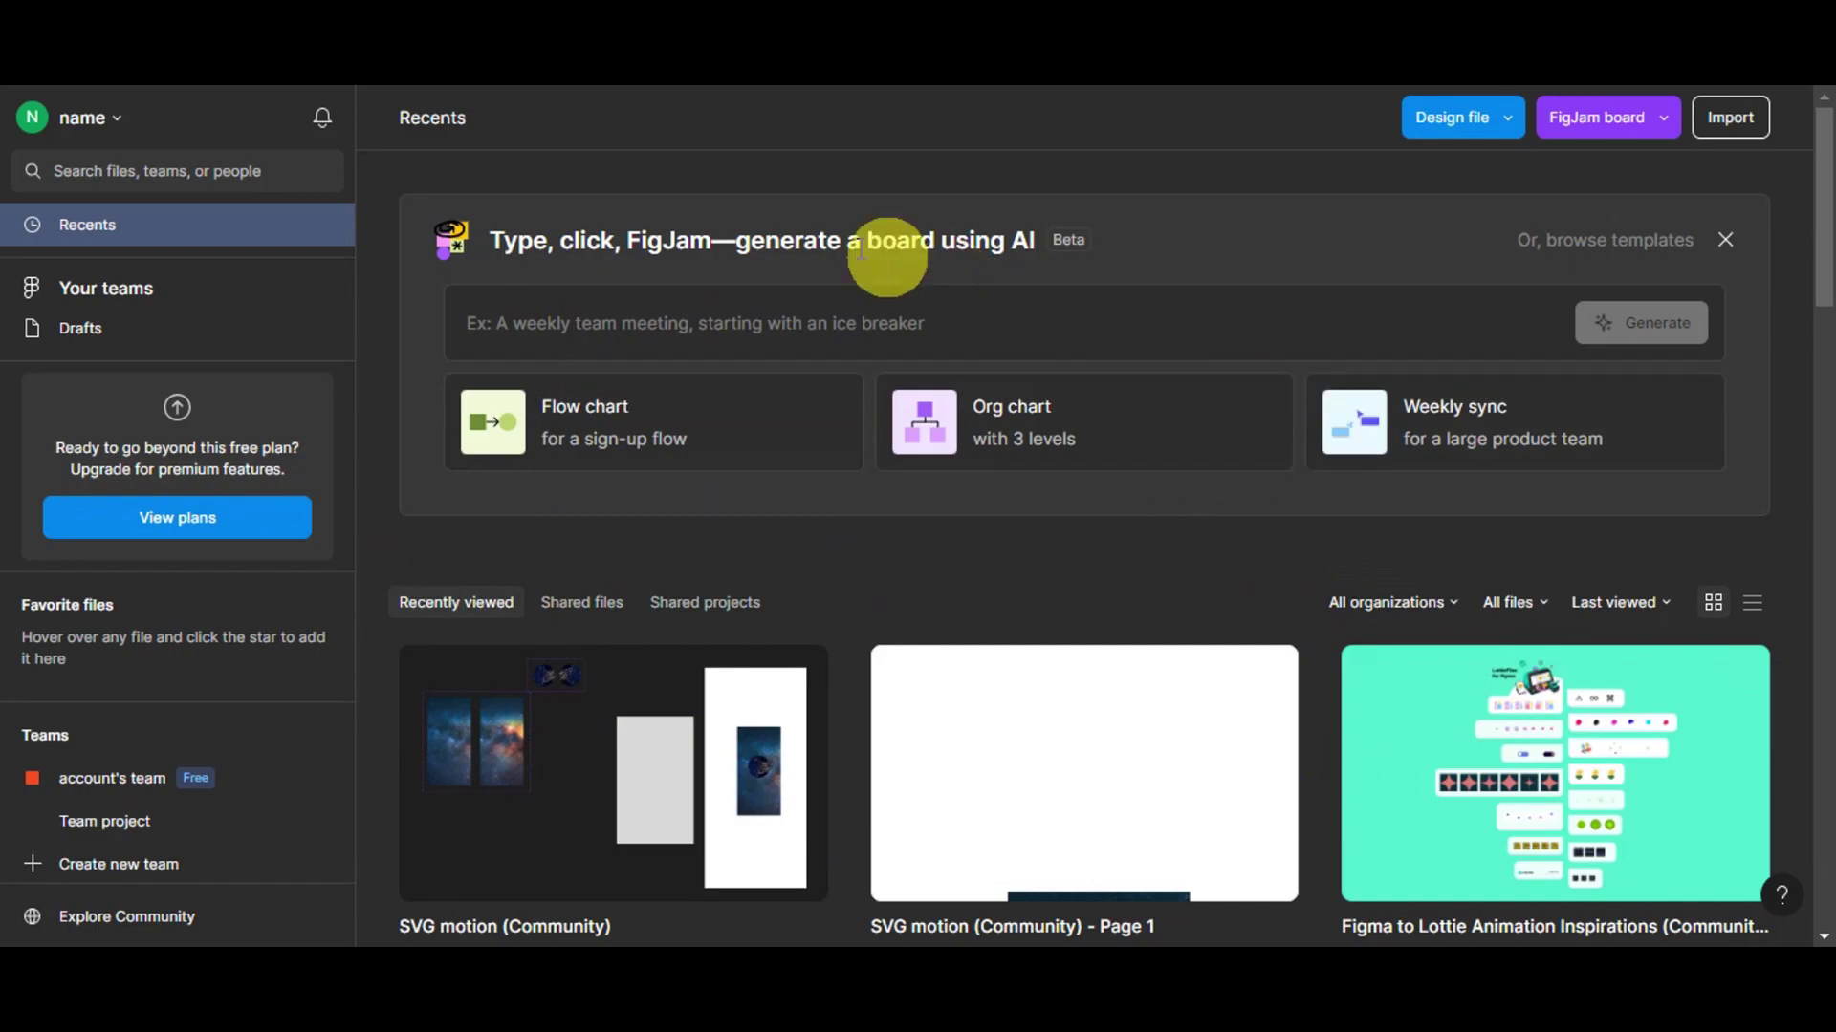
left_click(1724, 239)
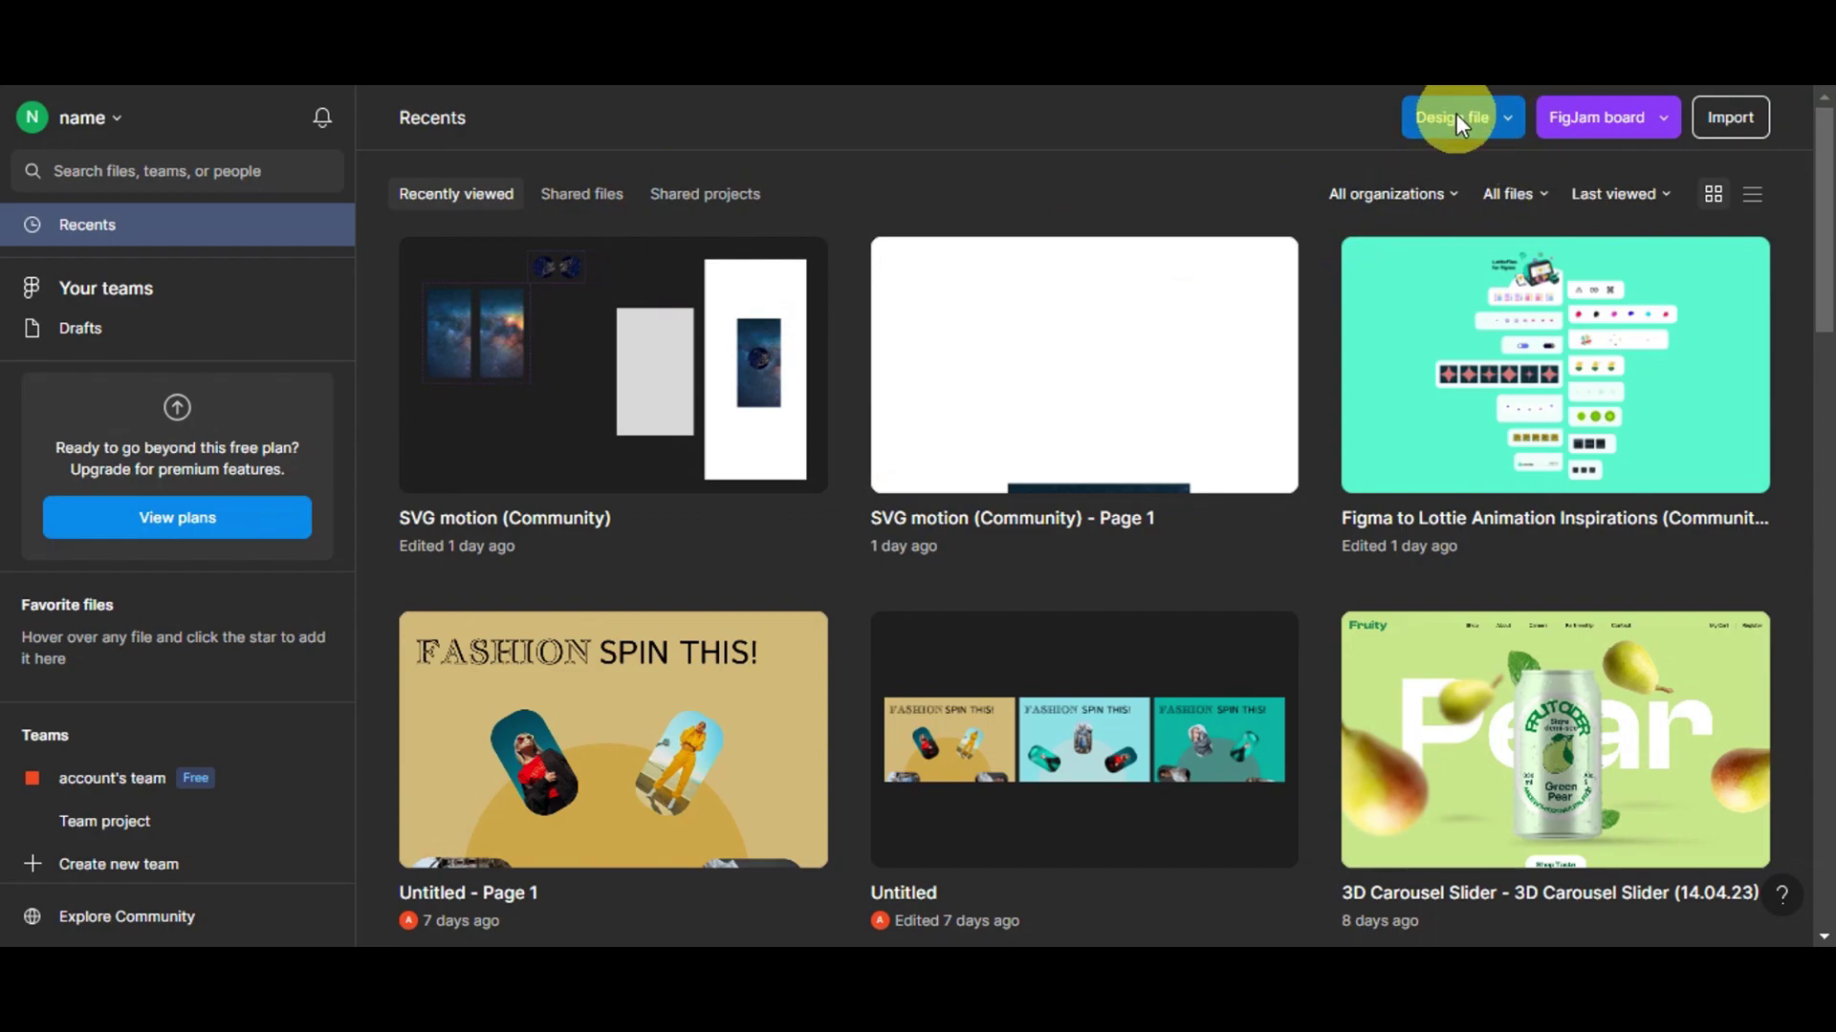
left_click(1506, 122)
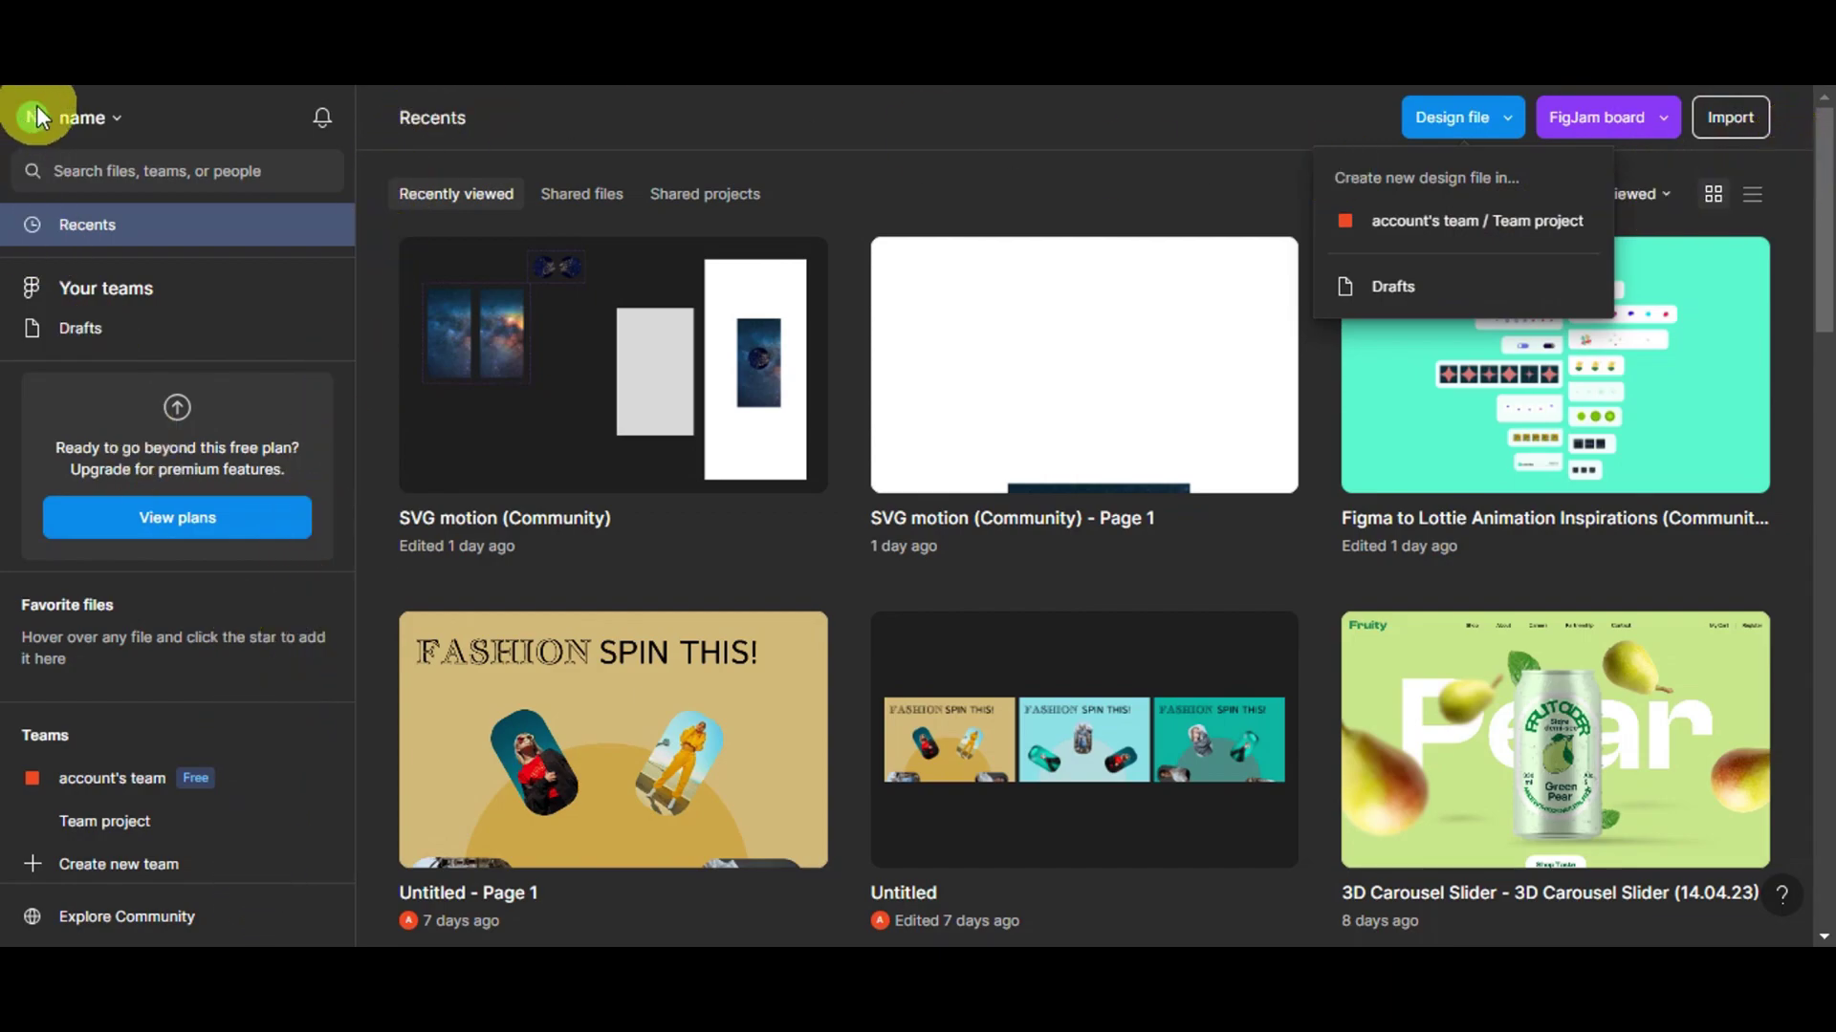
left_click(103, 114)
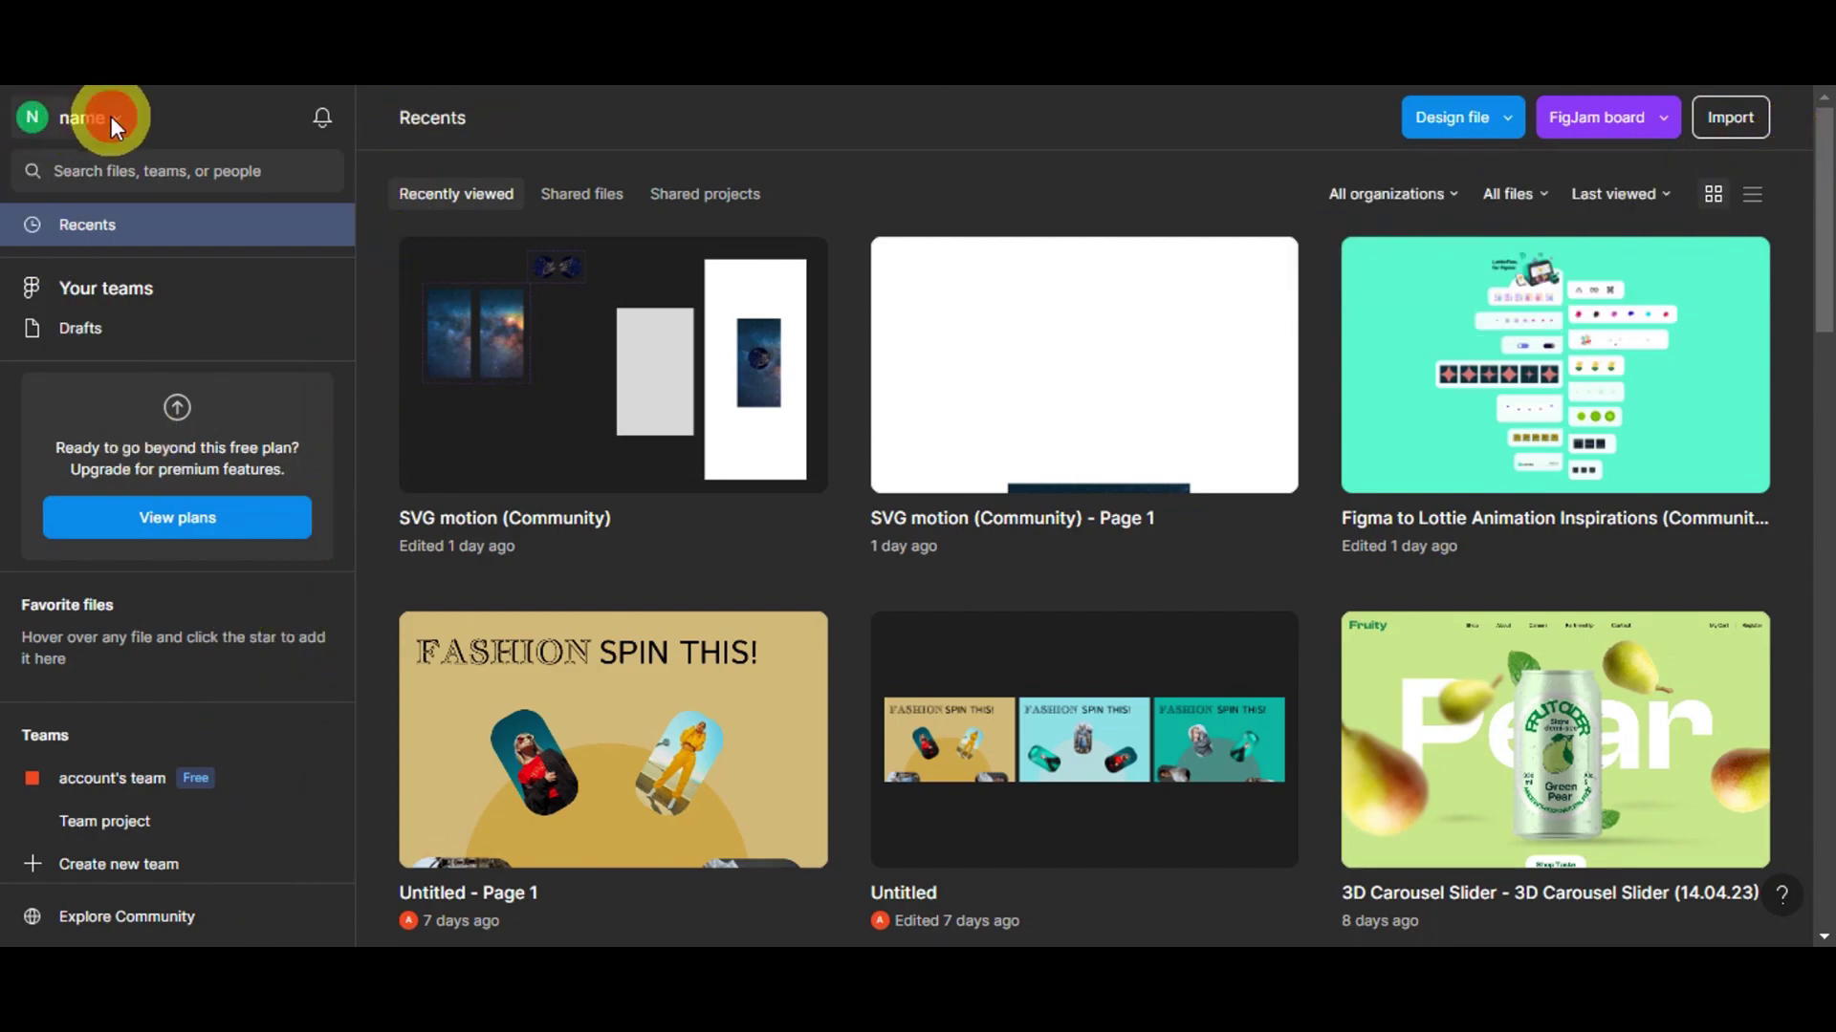
left_click(111, 117)
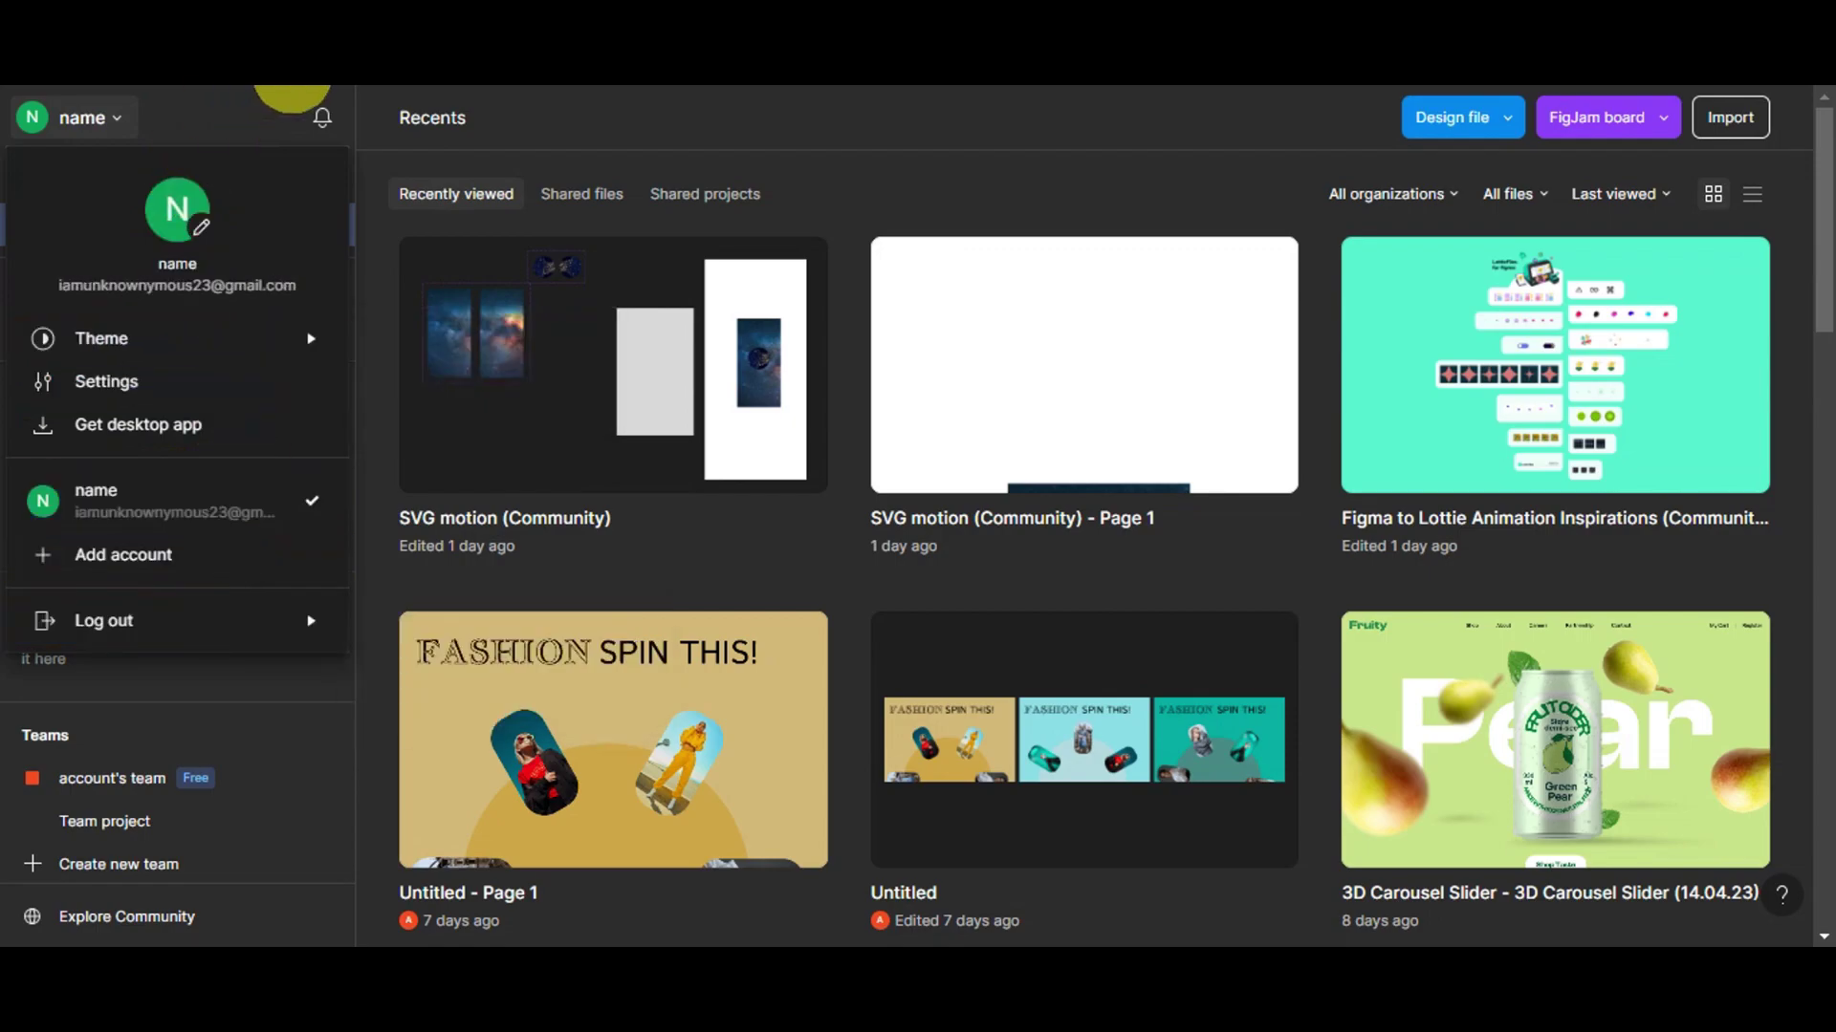
left_click(197, 121)
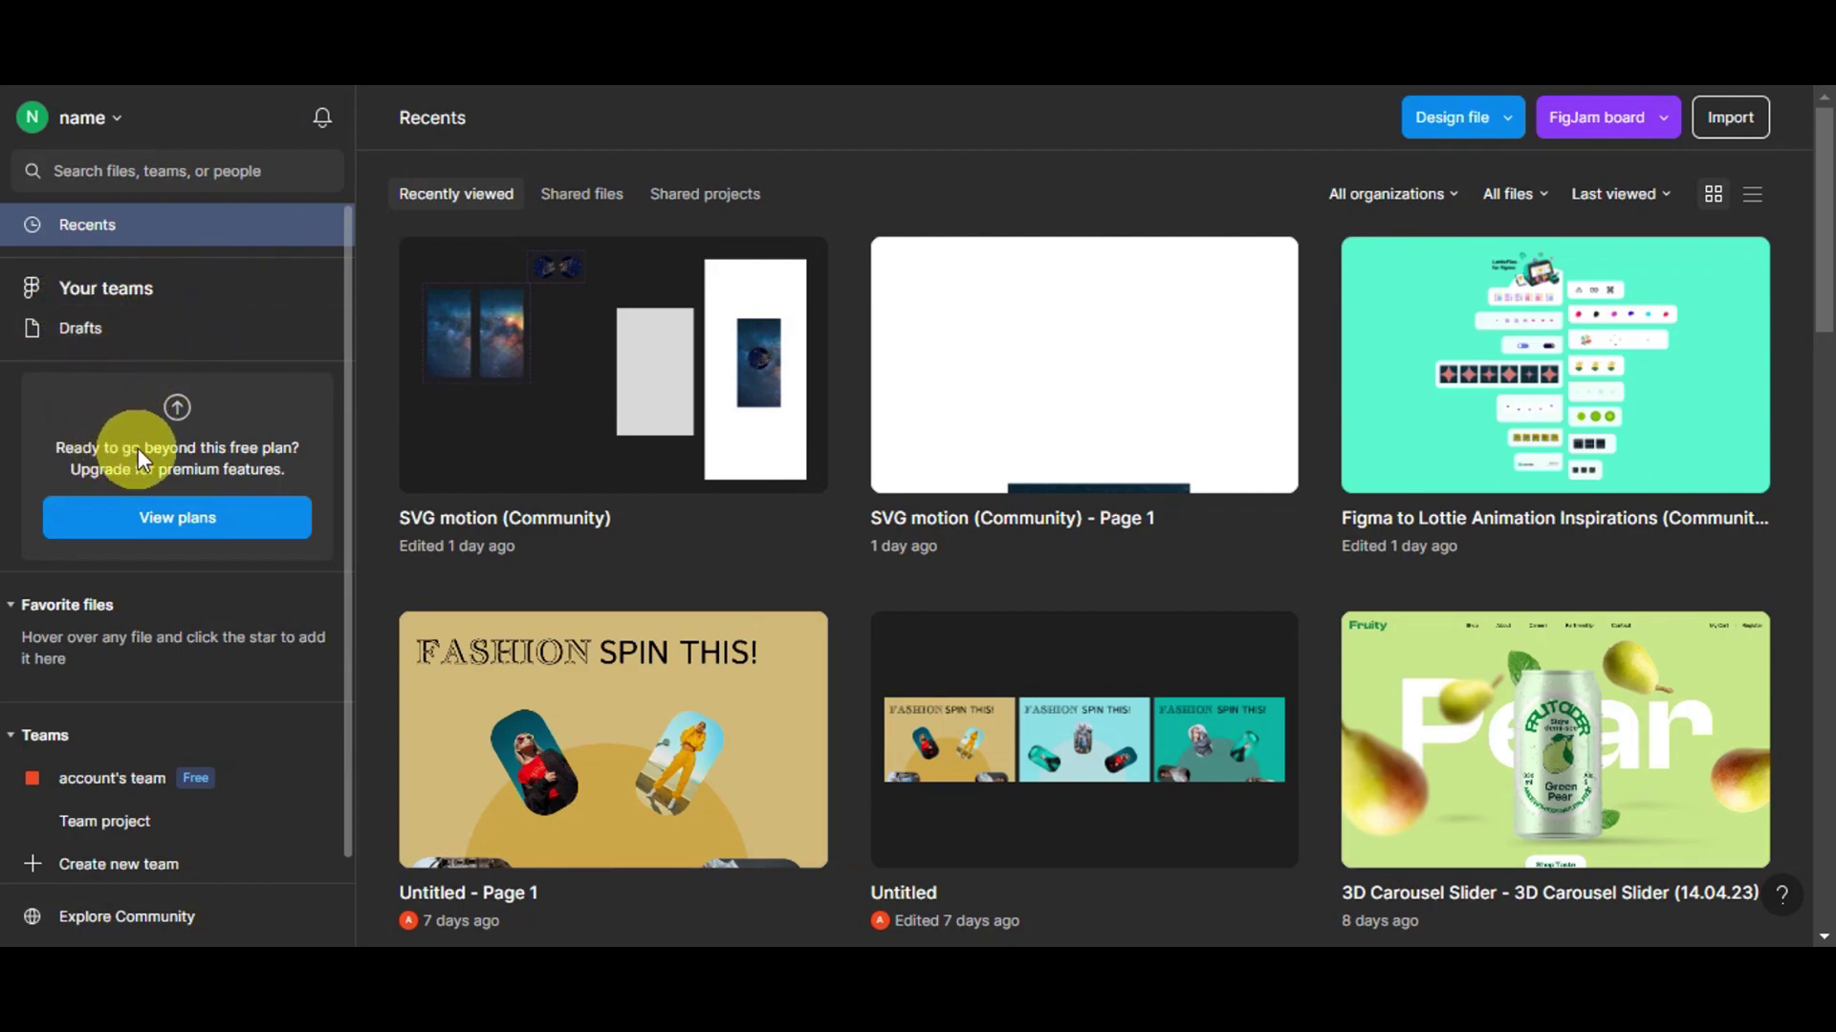
Open View plans and scroll through the Starter, Professional and Organization pricing comparison
left_click(163, 522)
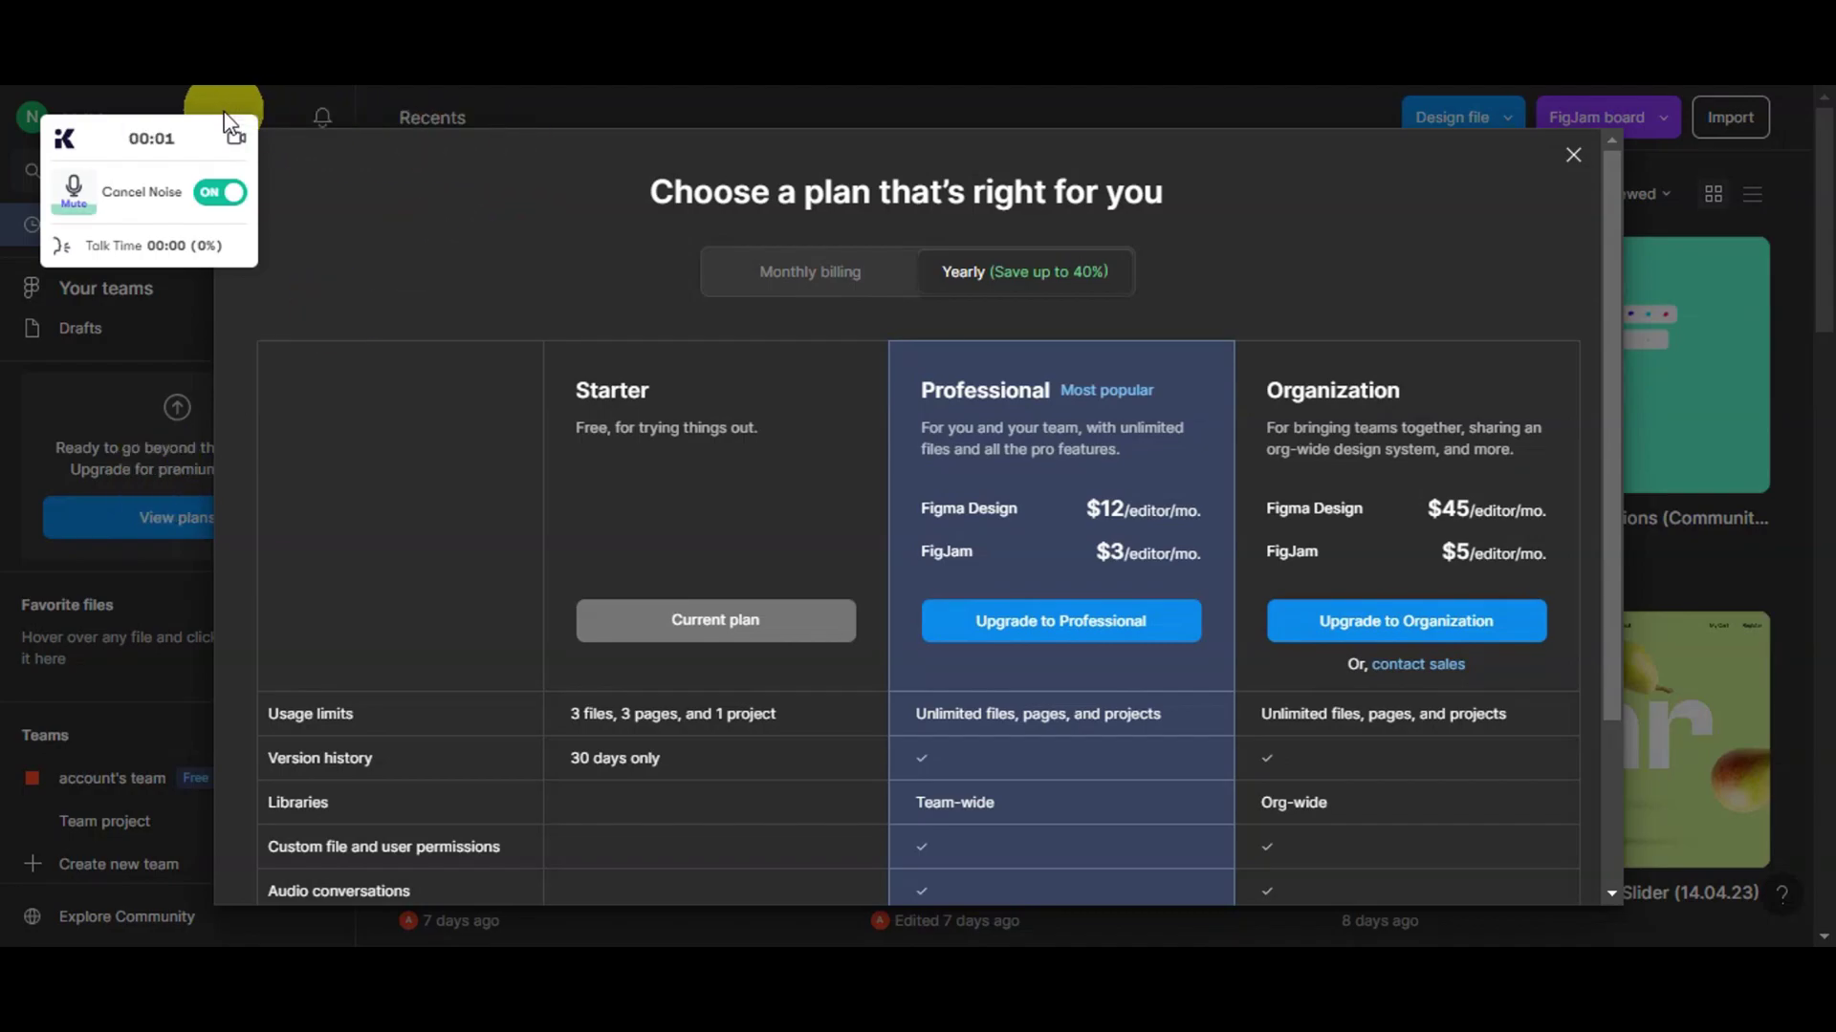
left_click(253, 113)
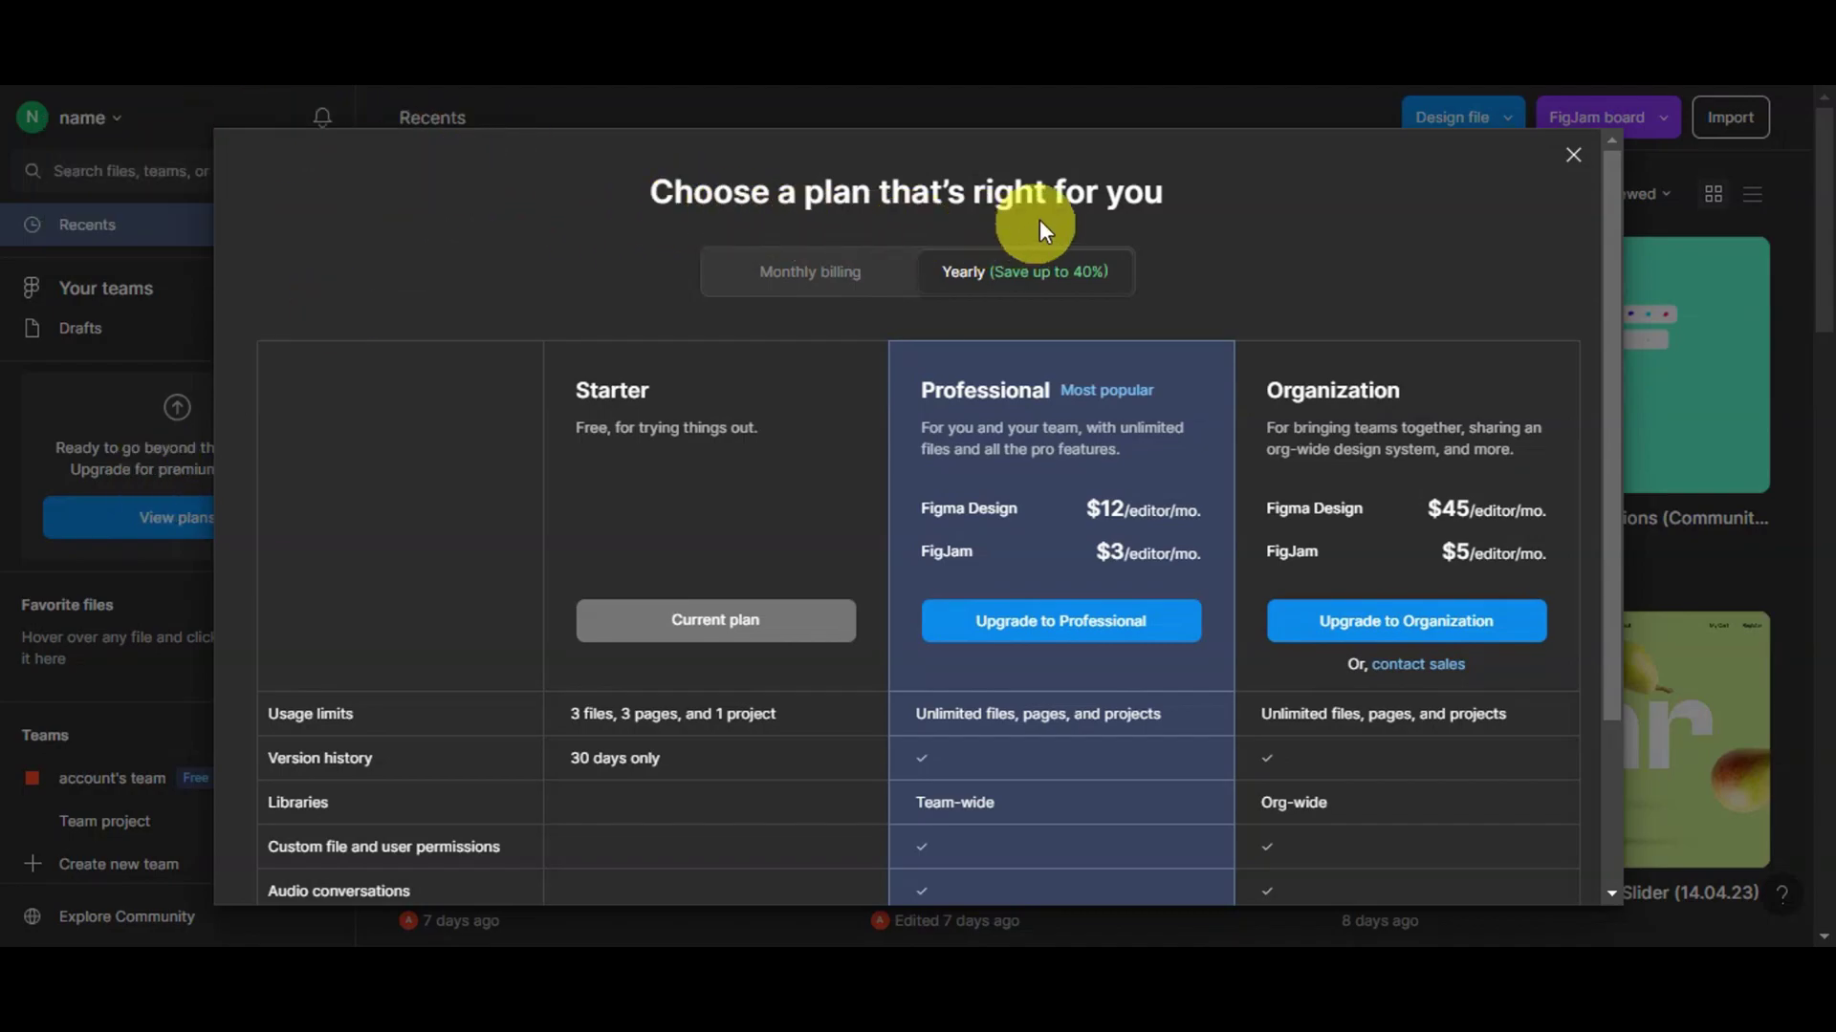
scroll(1132, 275, "down", 2)
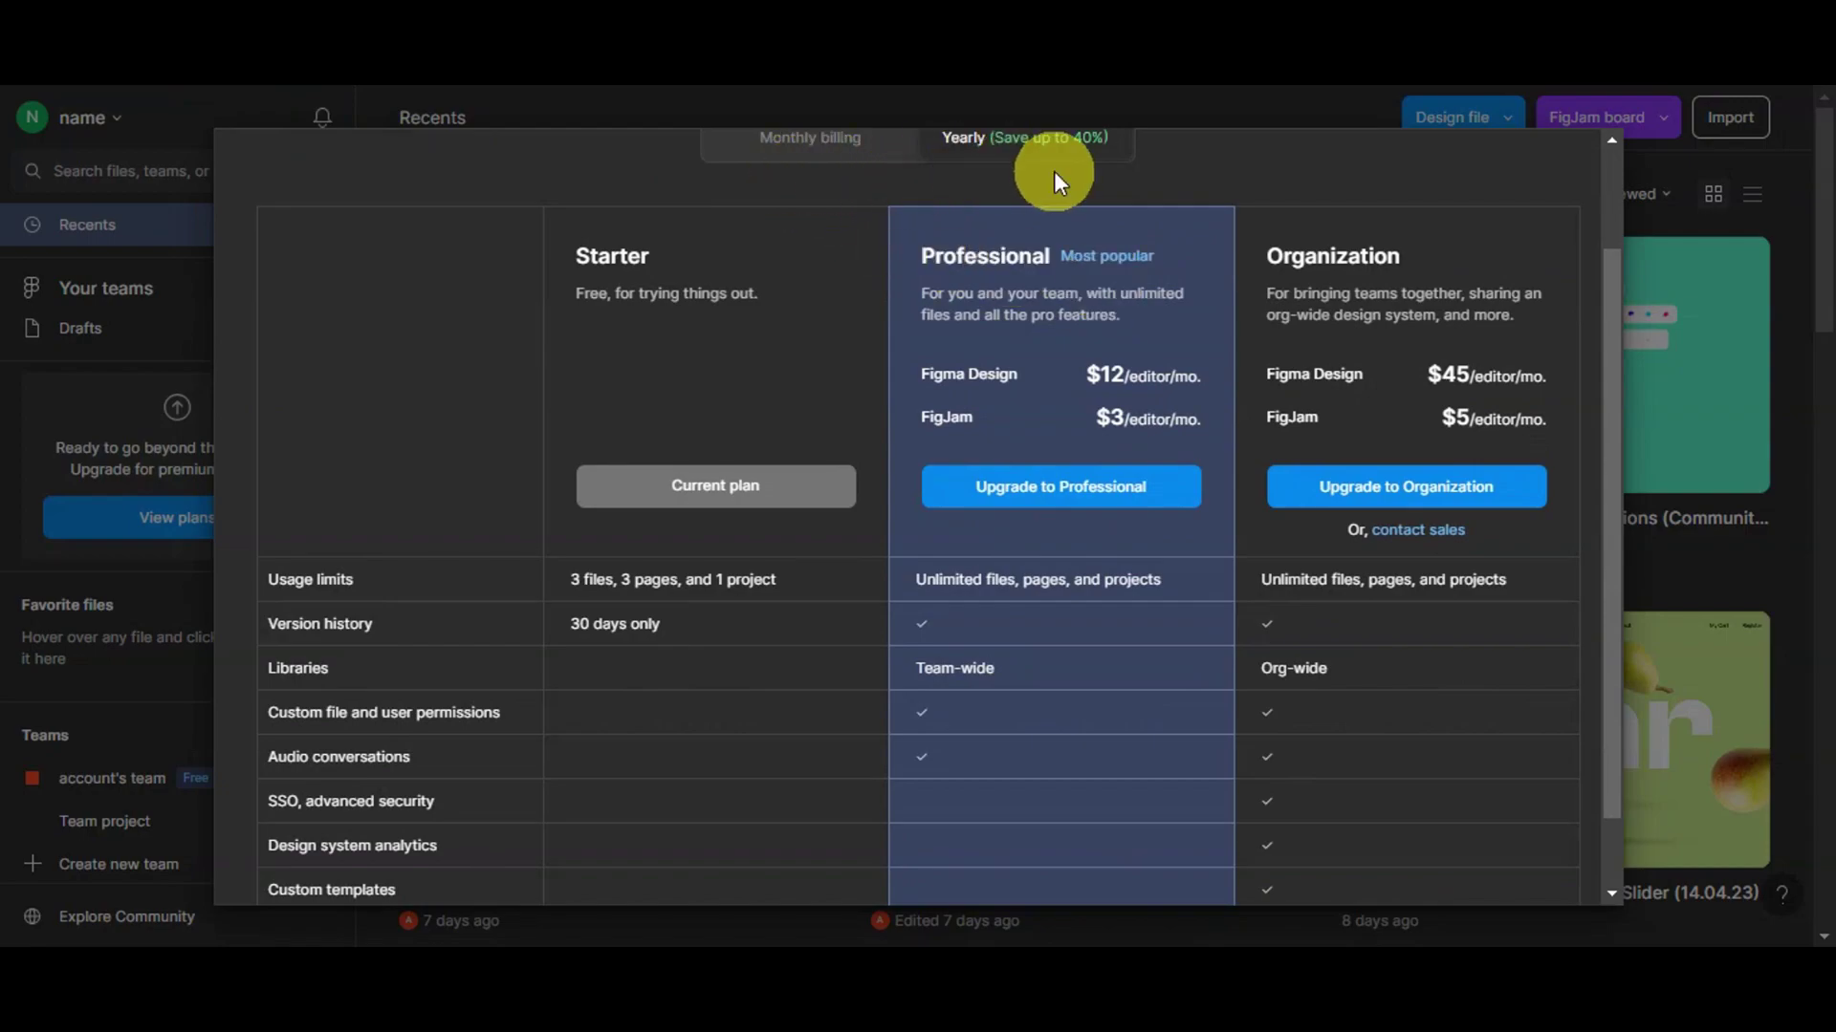
scroll(973, 191, "down", 1)
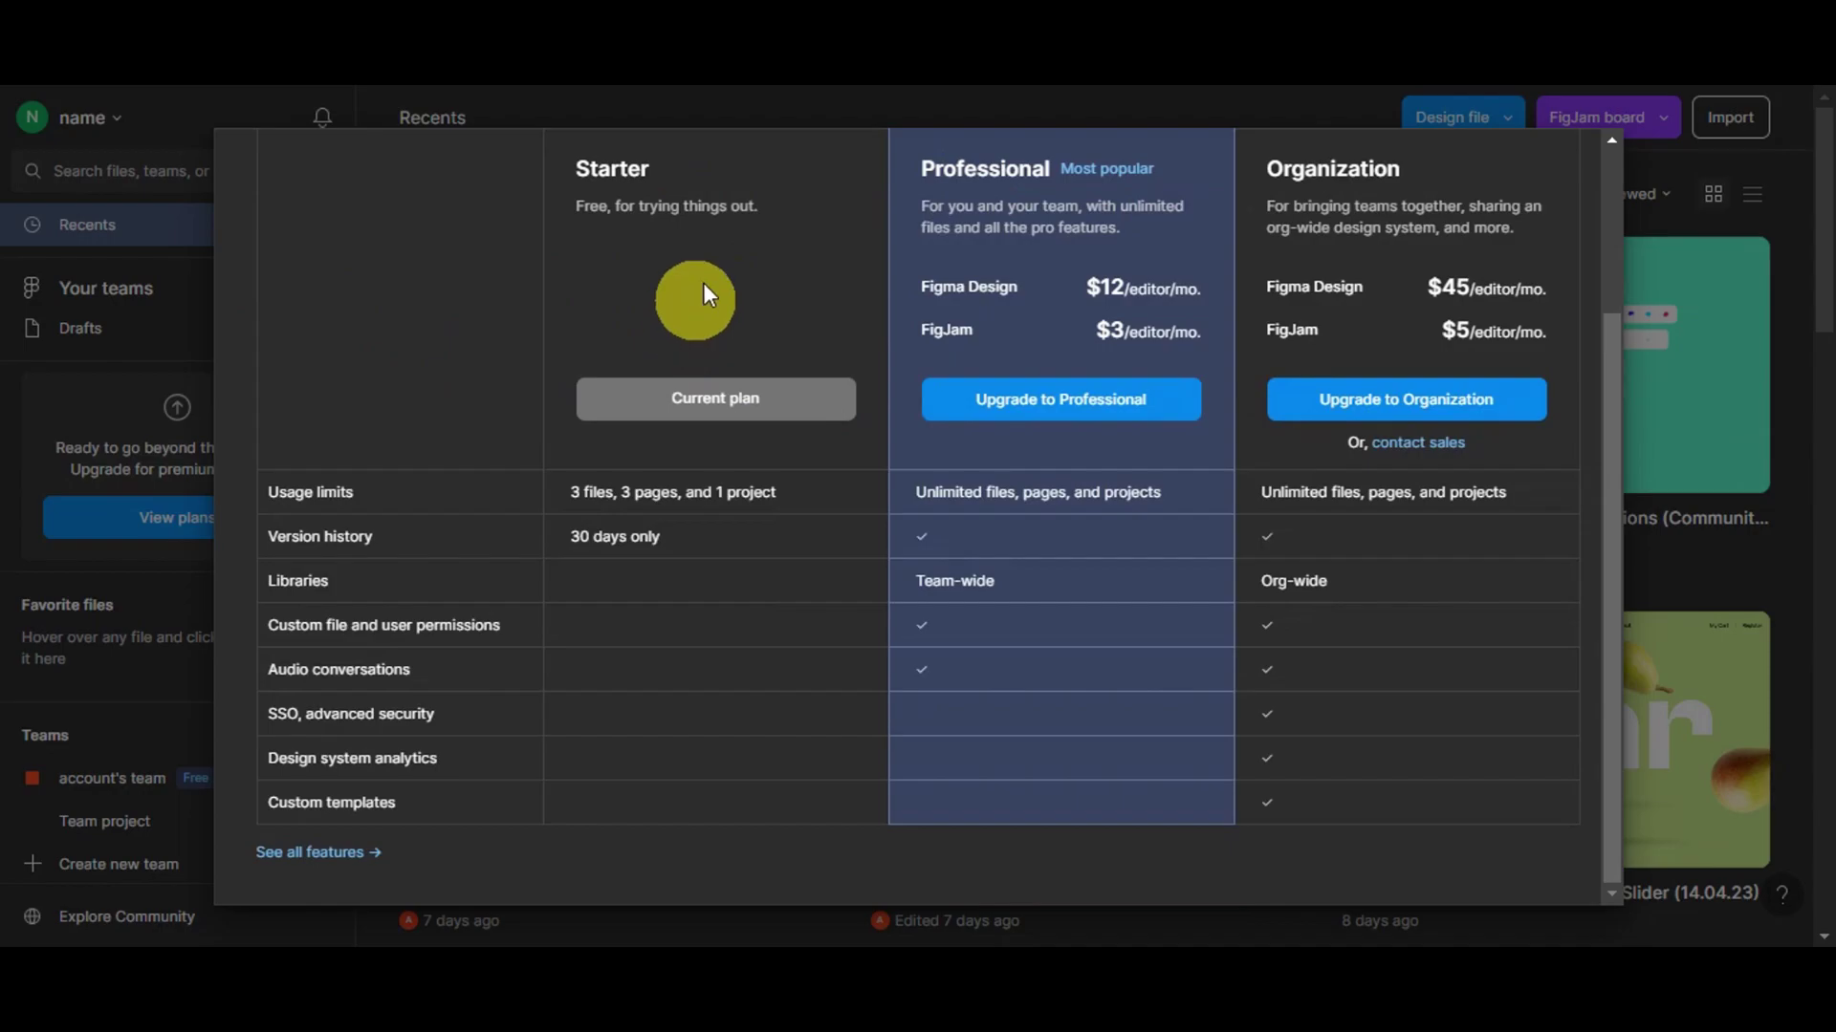
scroll(742, 259, "up", 2)
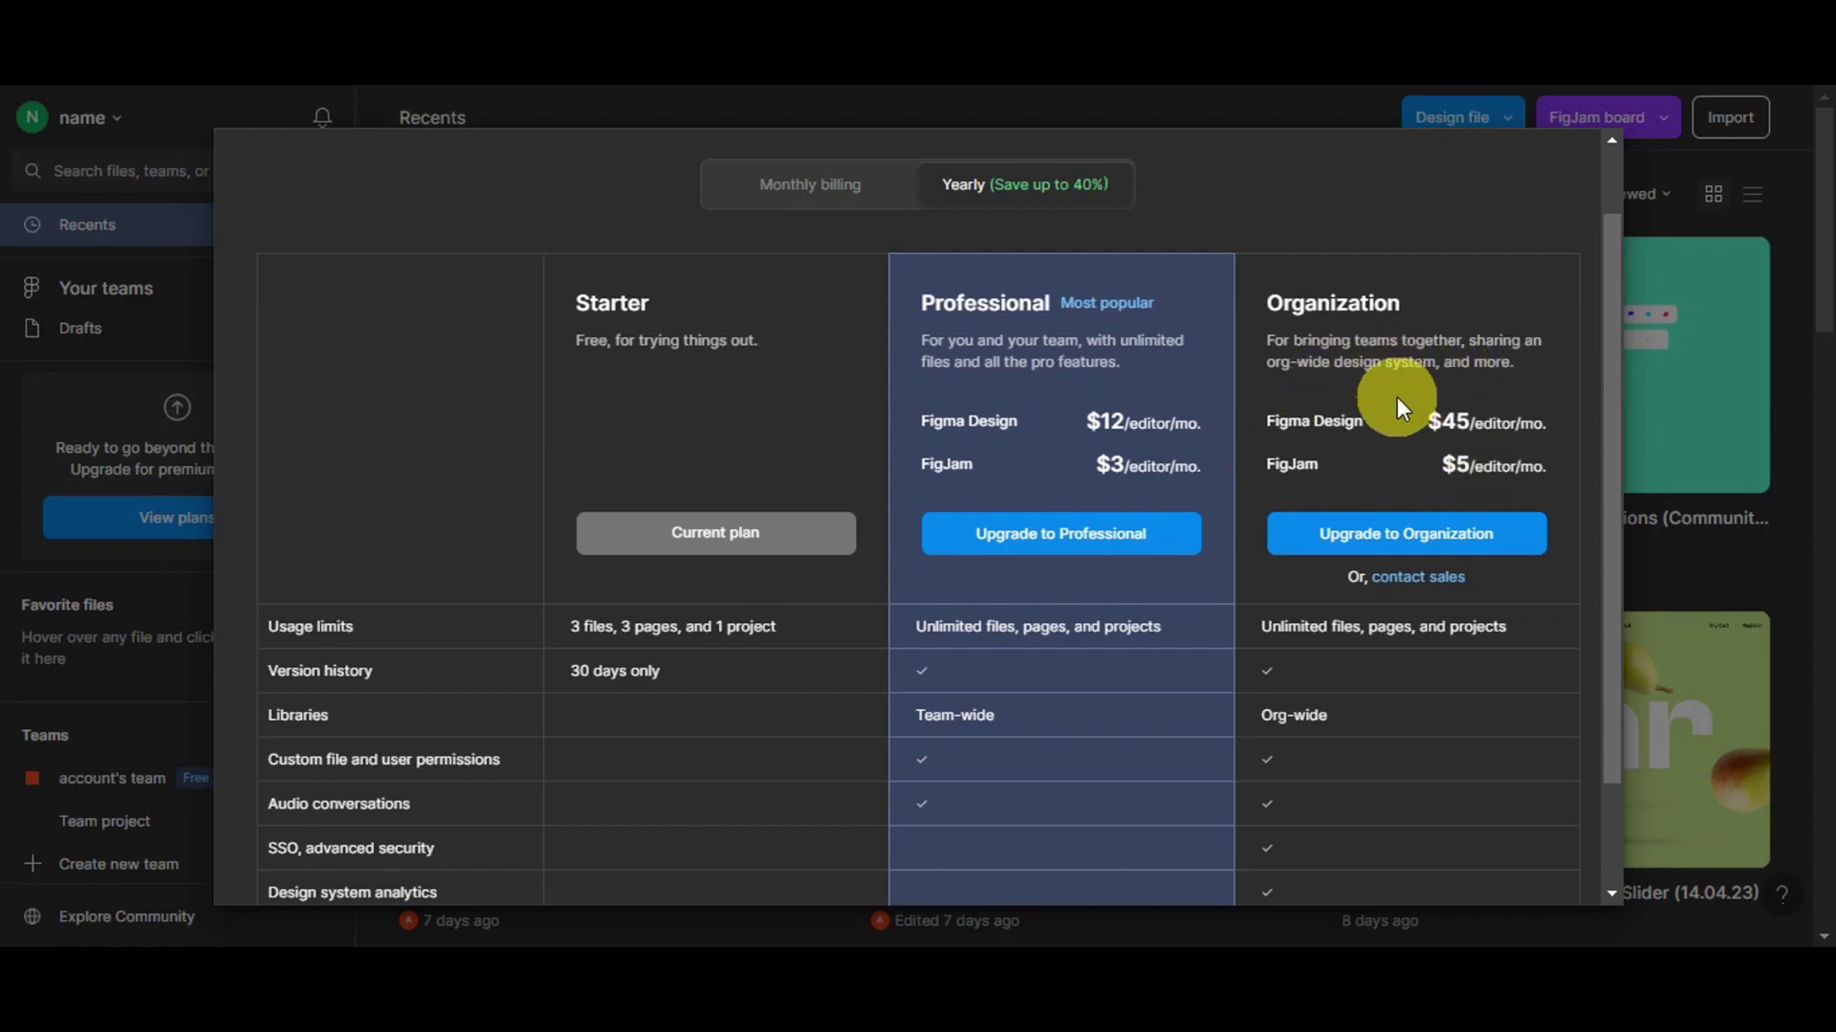
scroll(1397, 399, "down", 3)
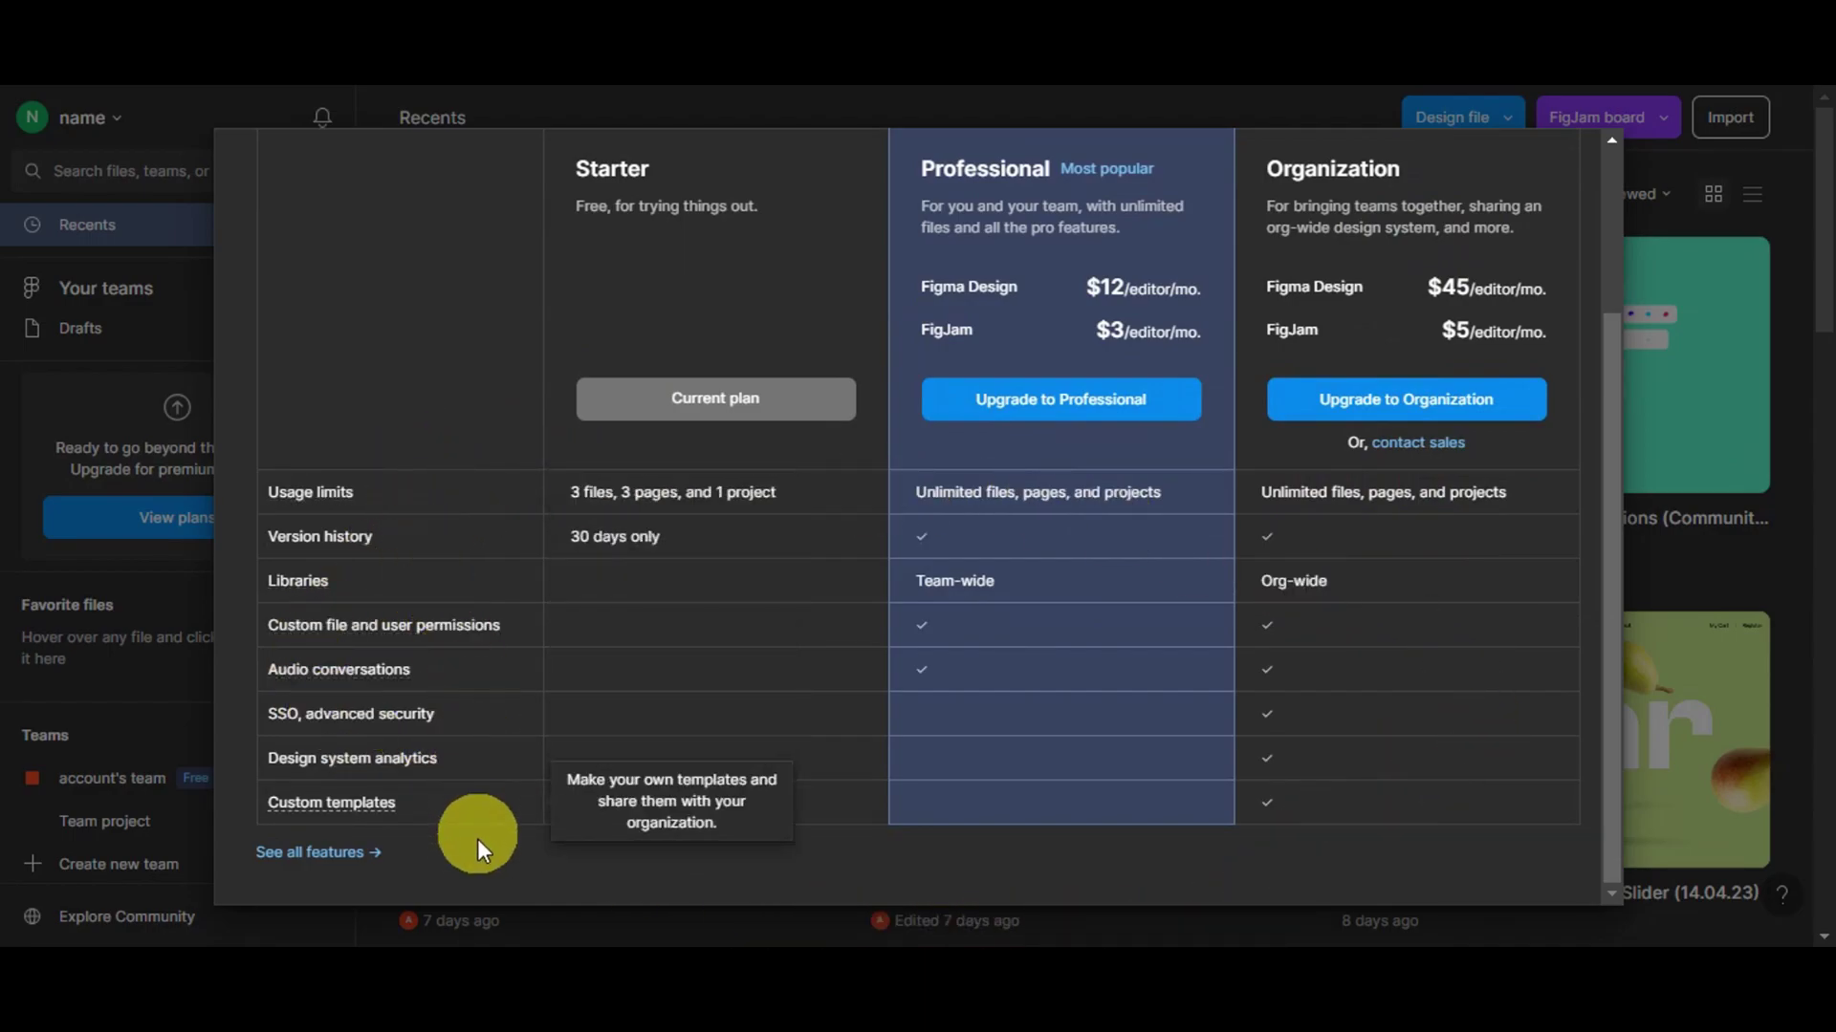
scroll(1105, 318, "up", 3)
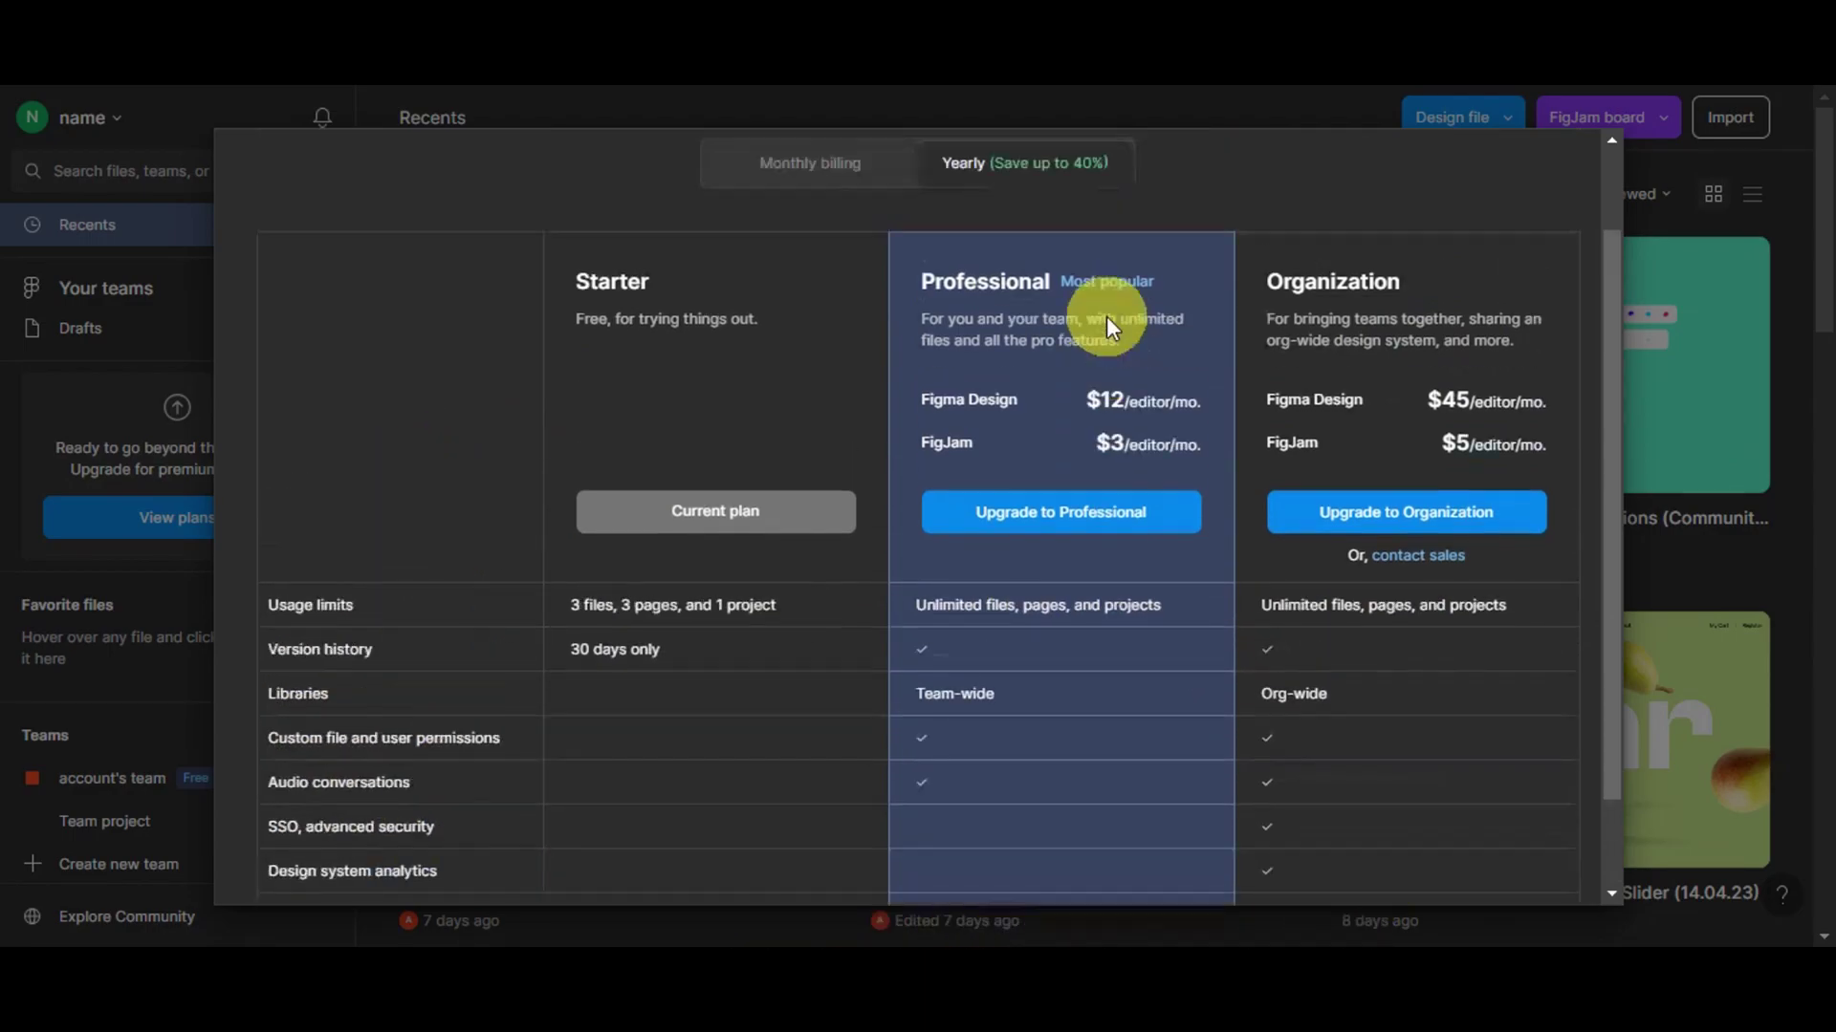
scroll(939, 425, "down", 5)
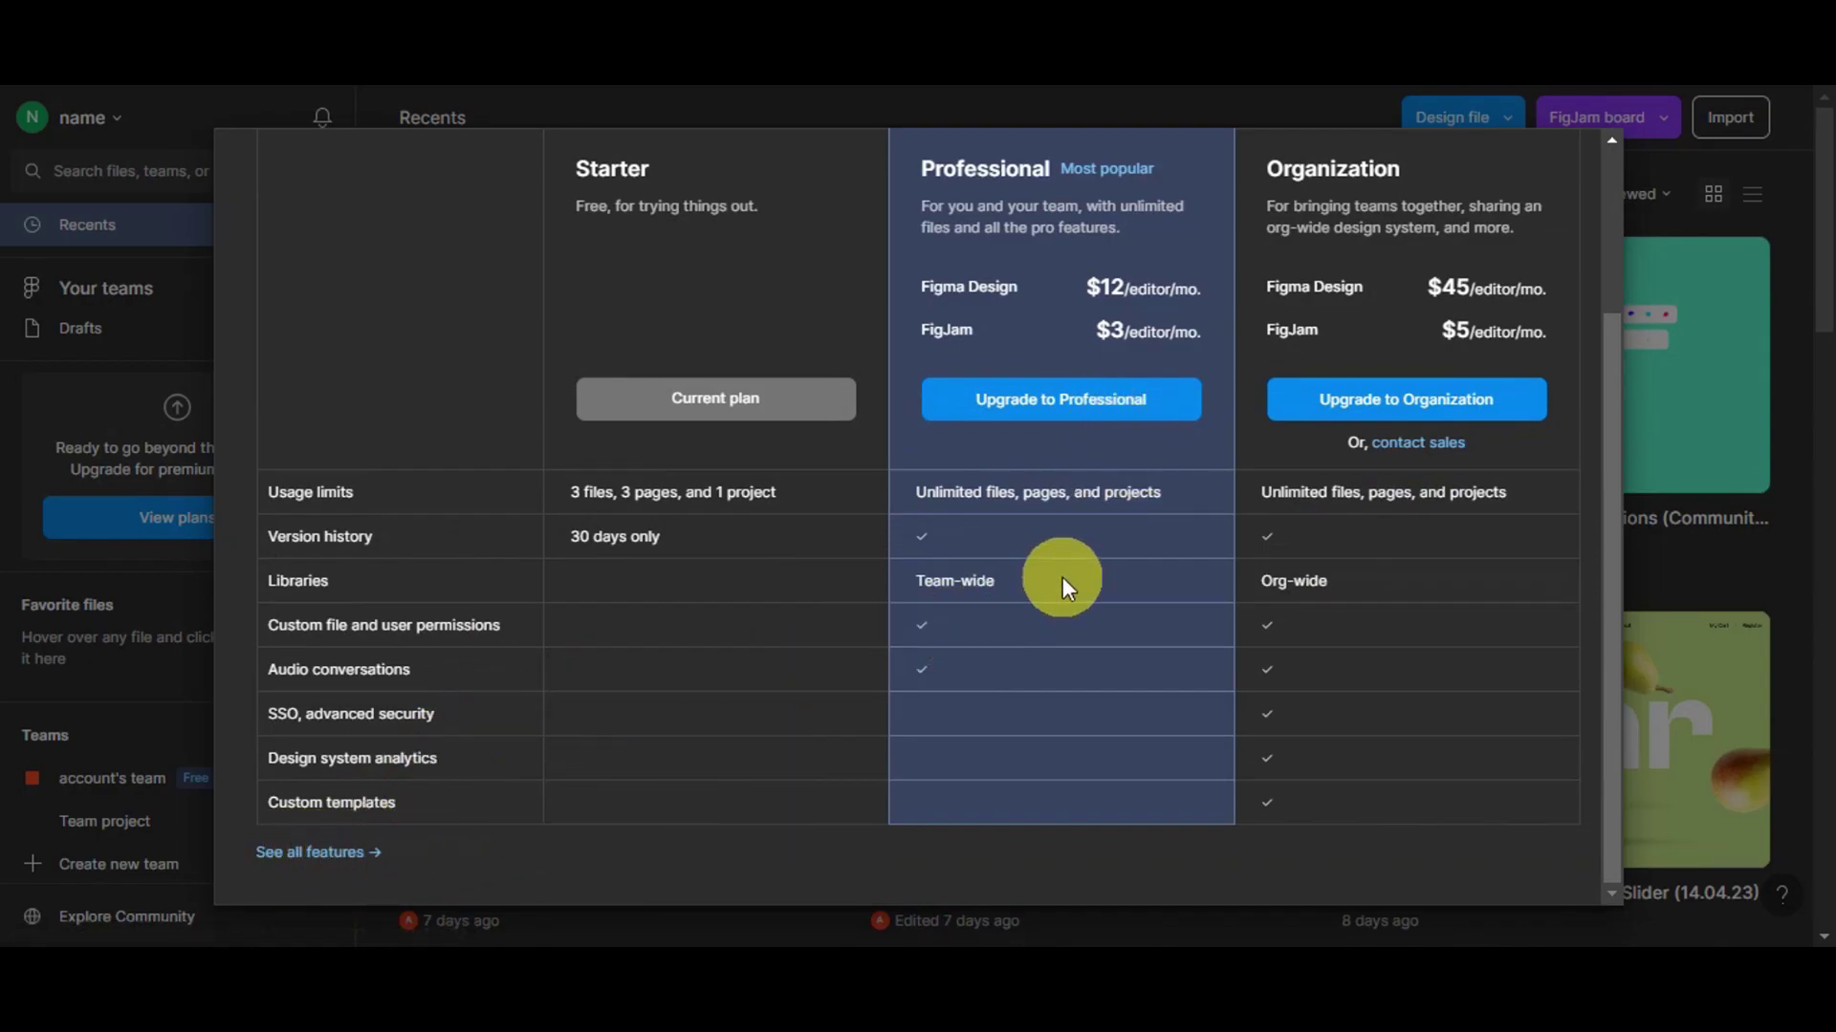
scroll(1063, 577, "up", 3)
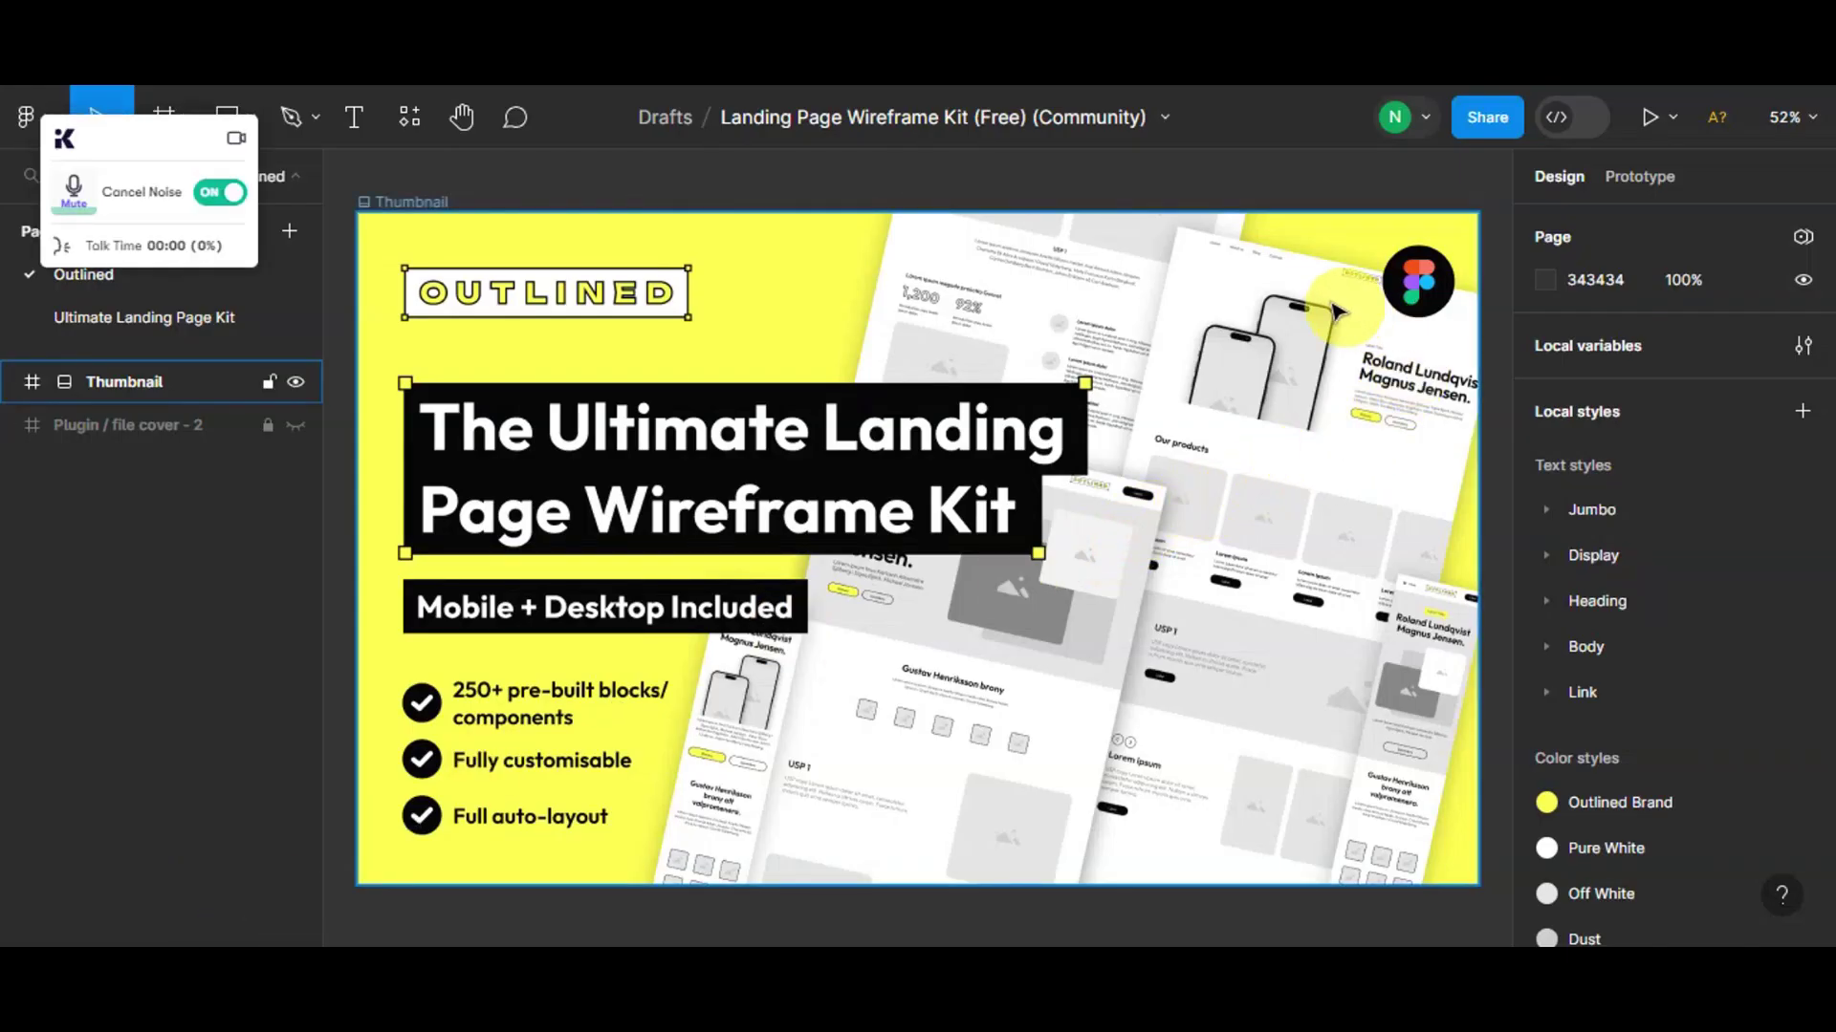
Search 'teleport' under Plugins > Manage plugins and run TeleportHQ - Figma to Code
left_click(250, 117)
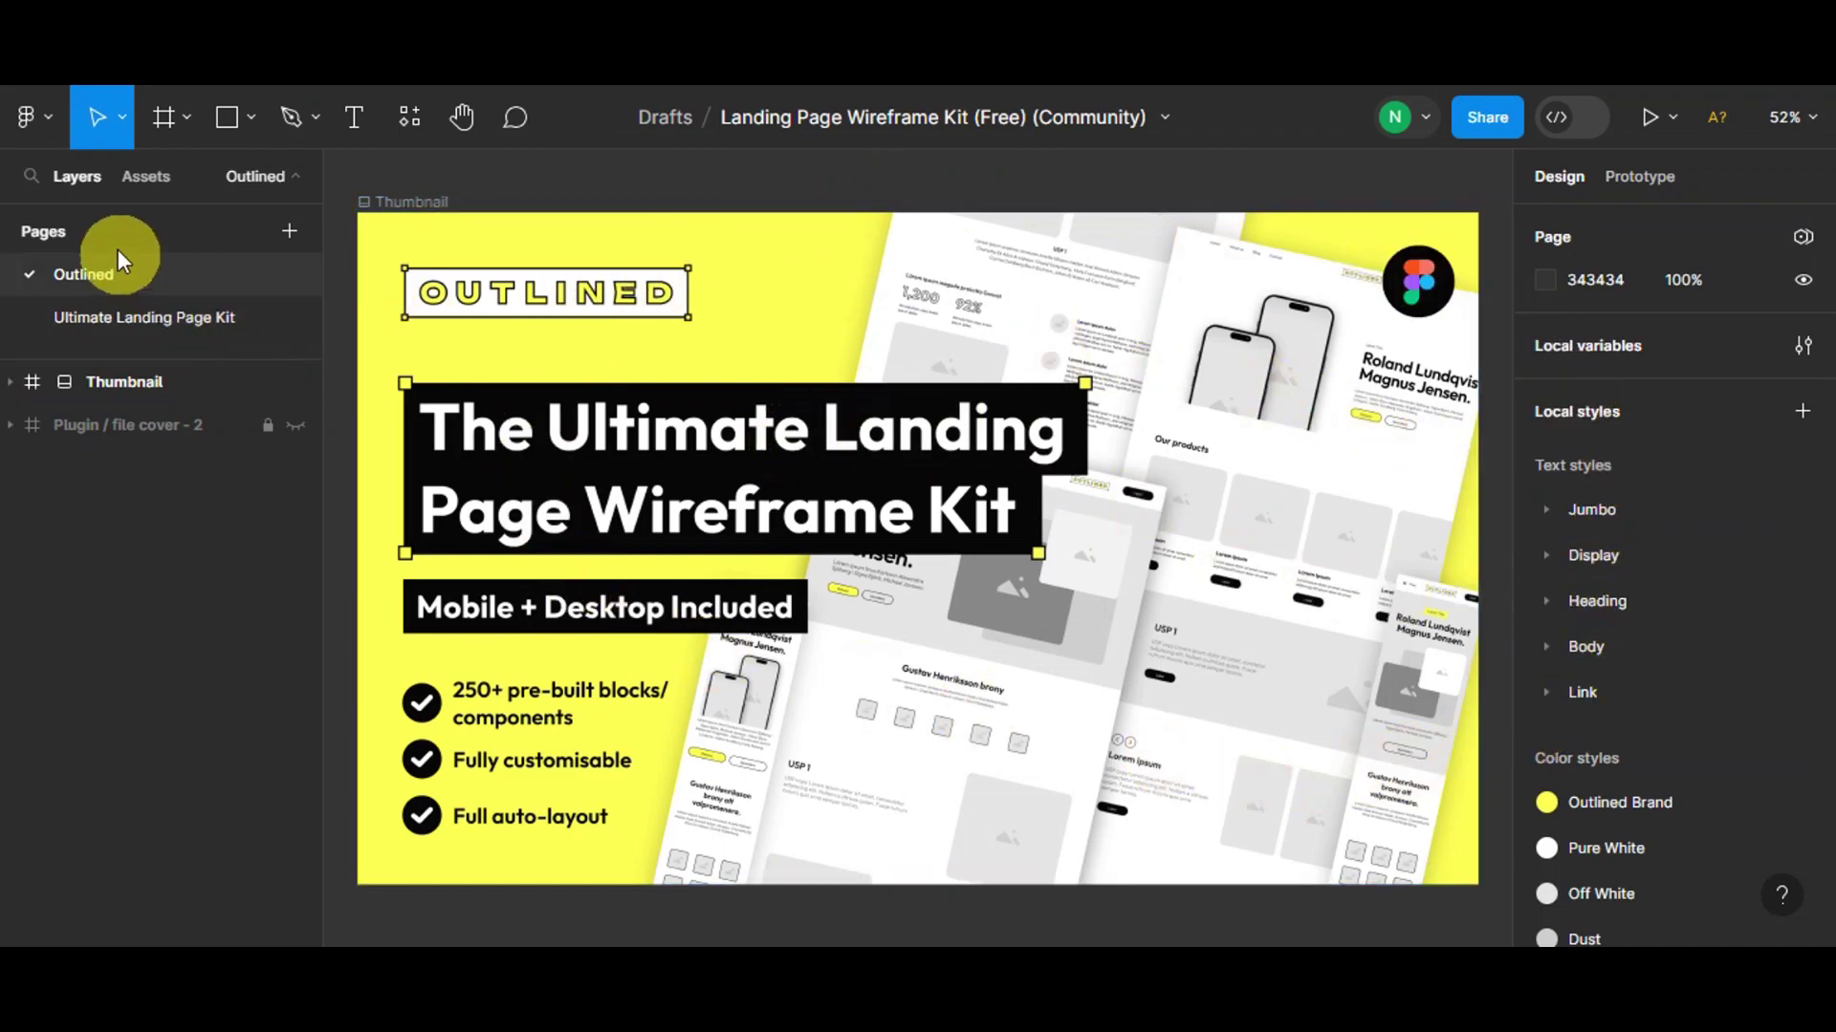
left_click(50, 130)
mouse_move(123, 552)
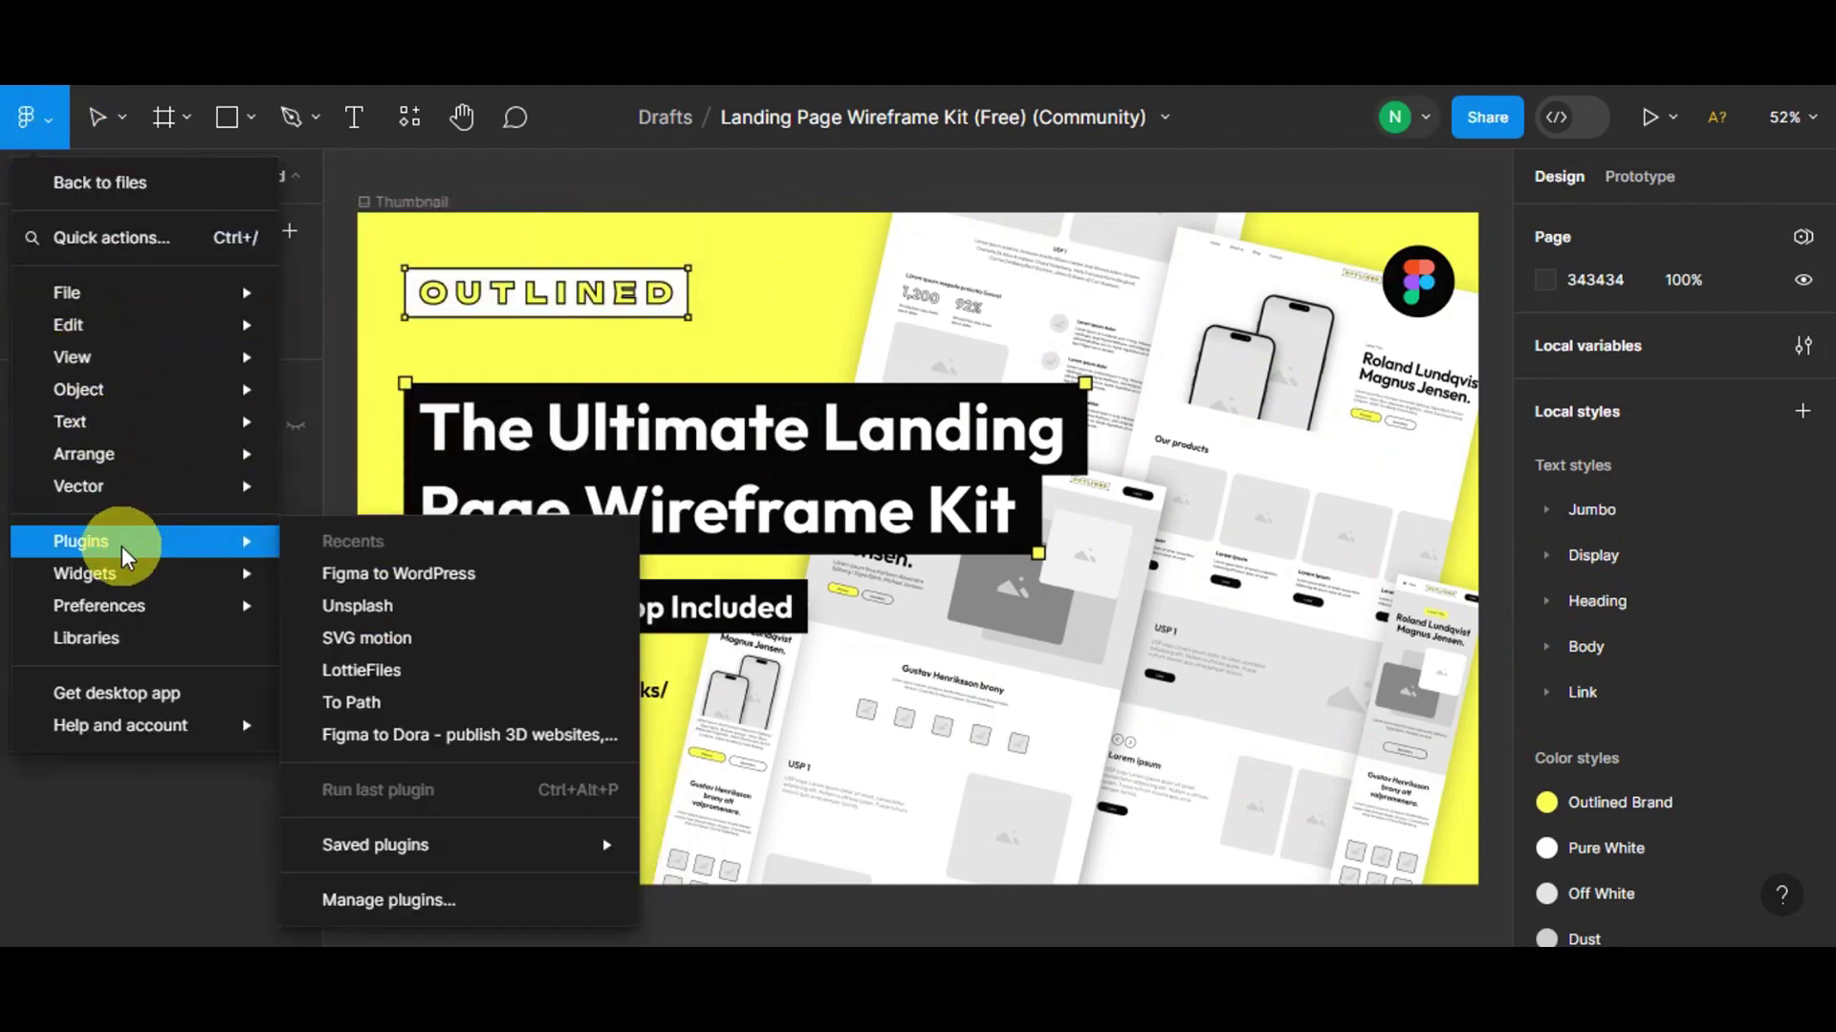
left_click(409, 898)
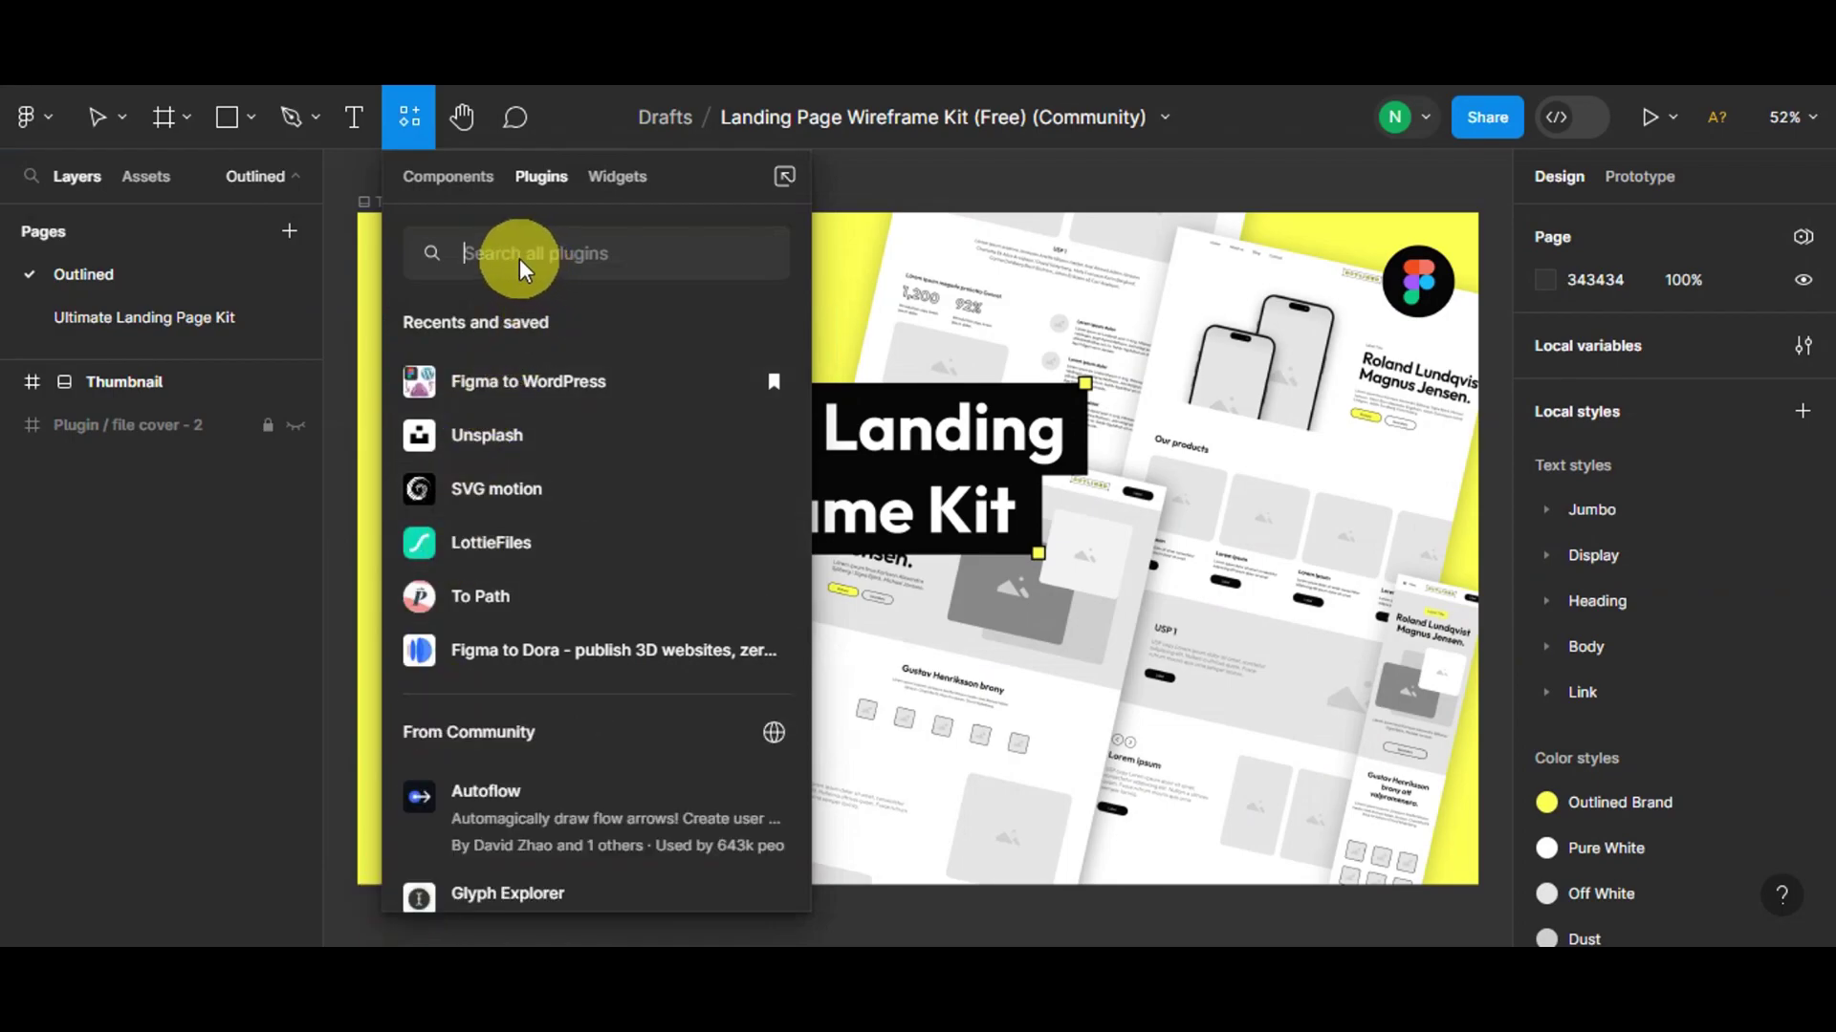
type("tele")
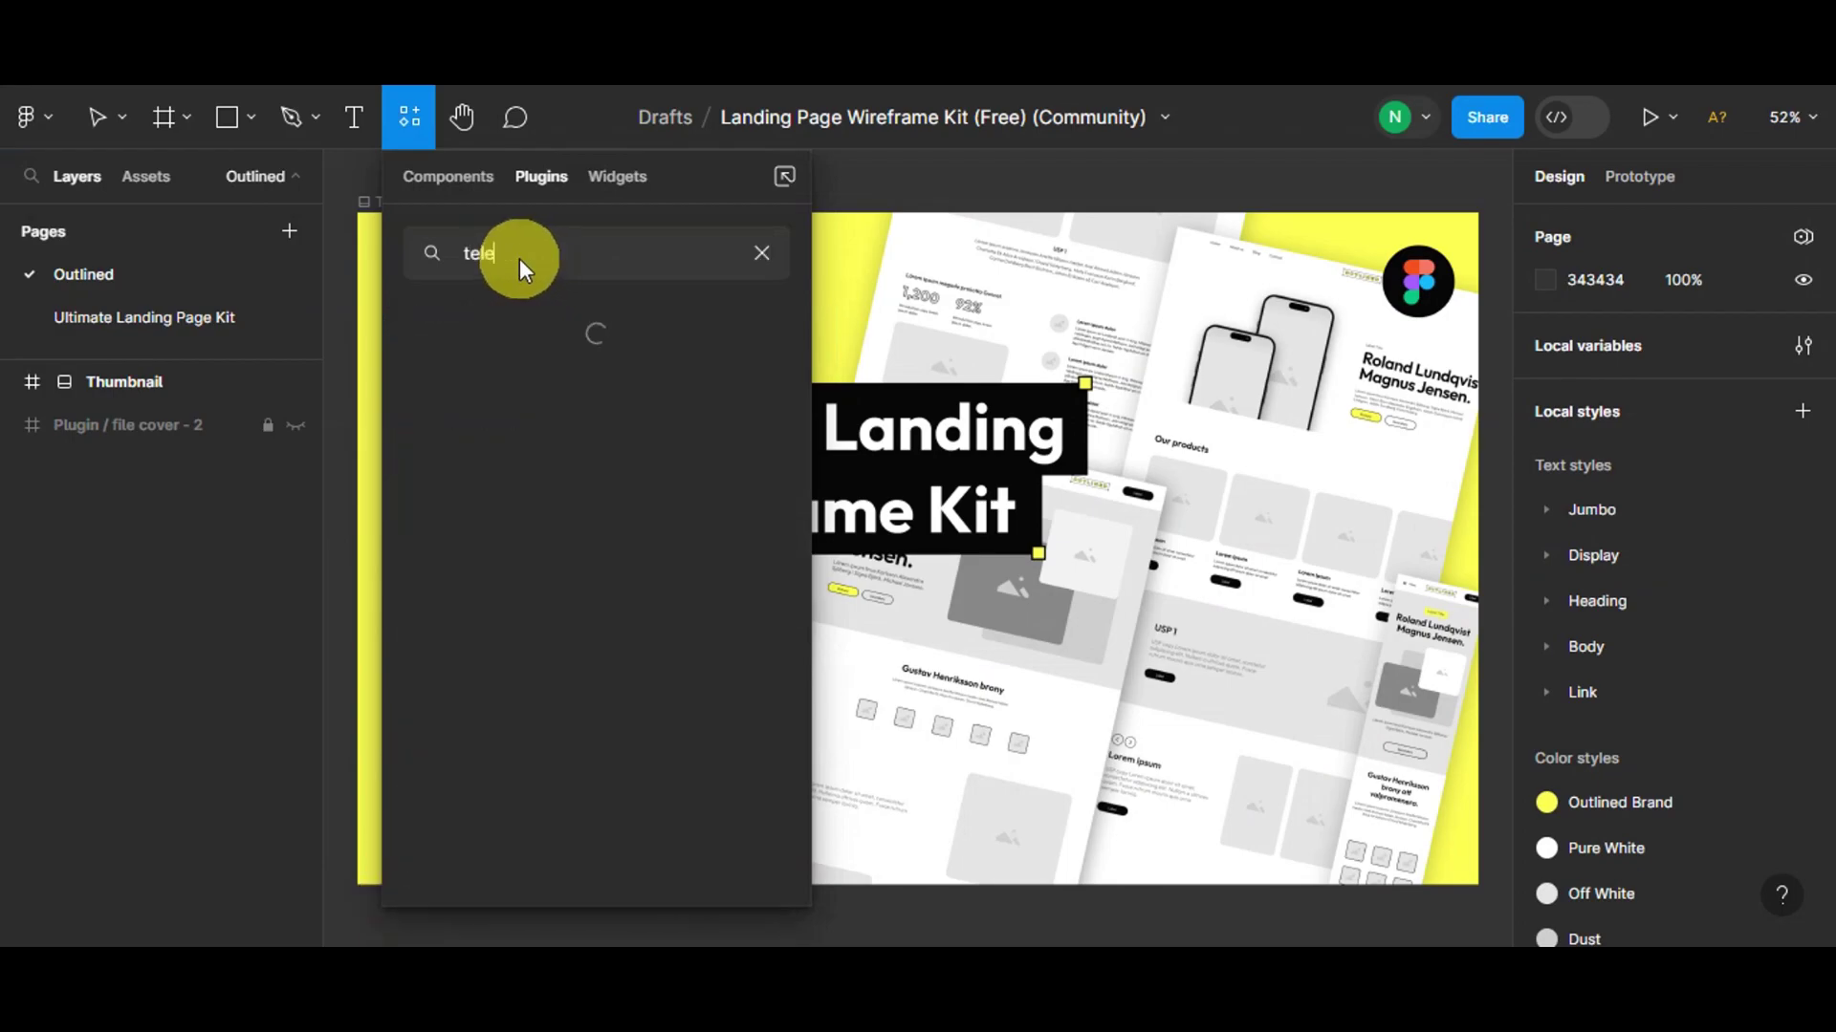
type("port")
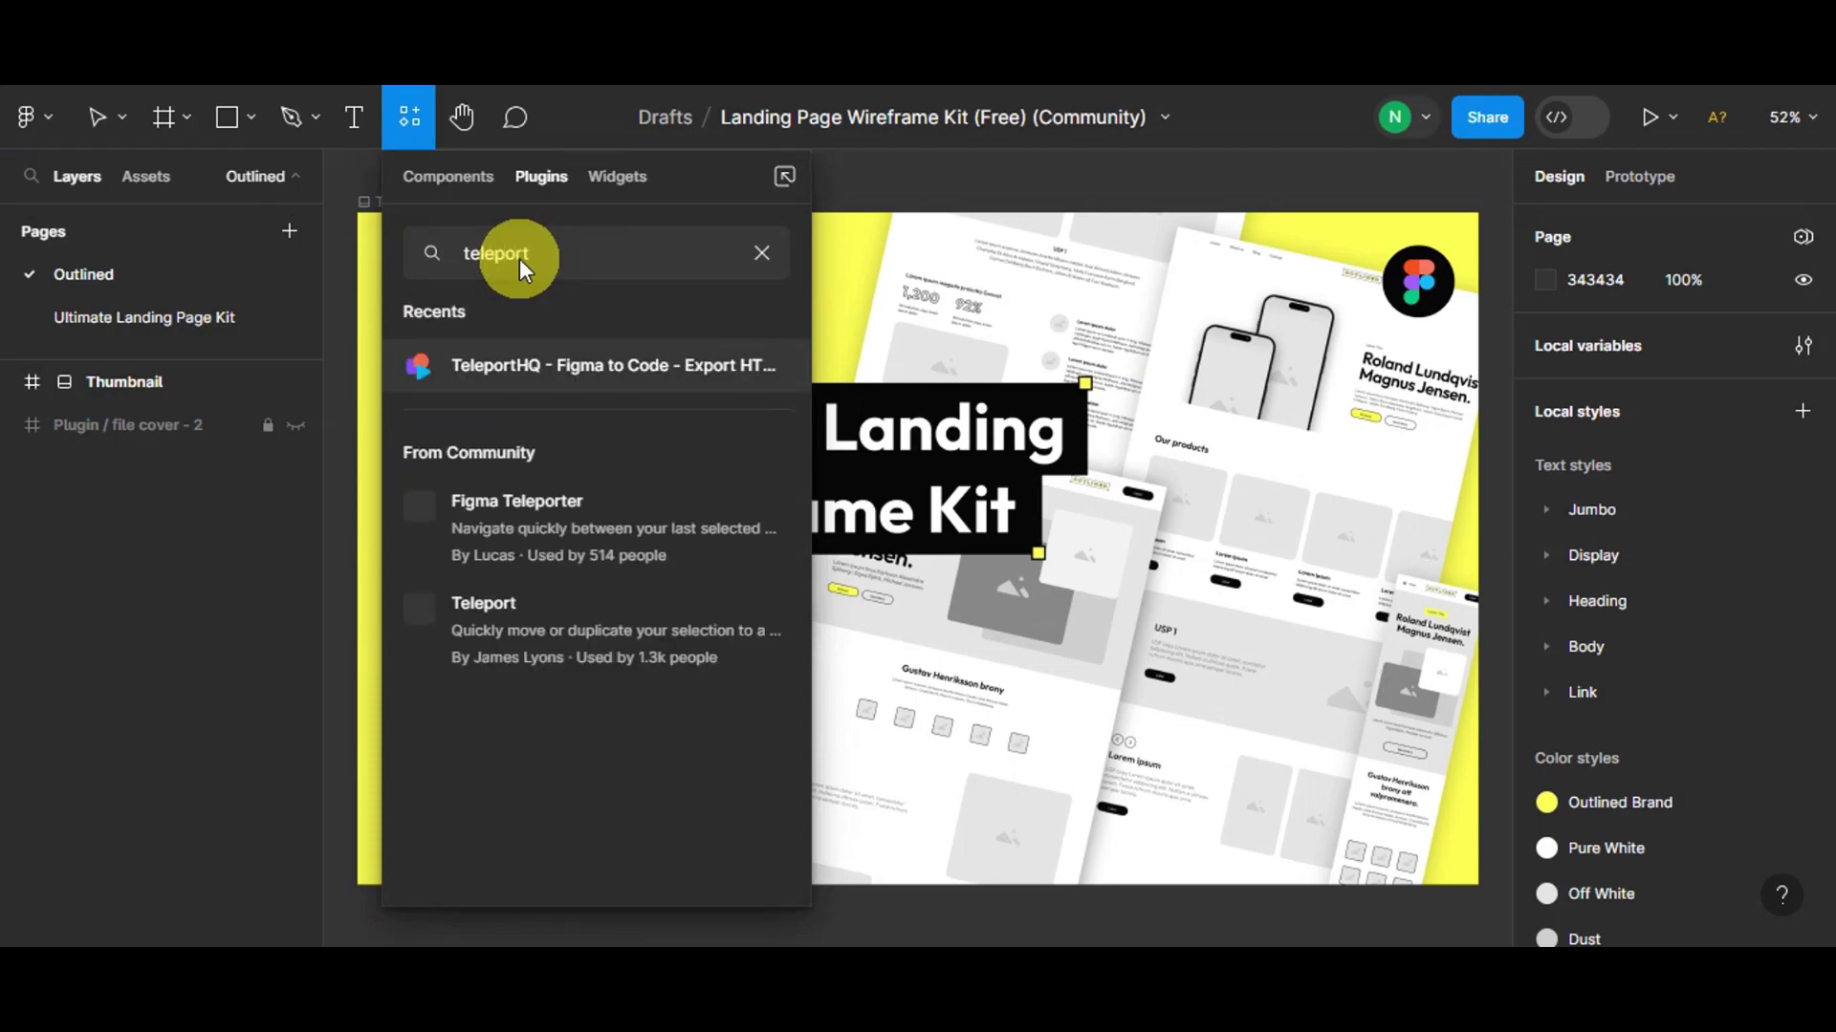
left_click(569, 371)
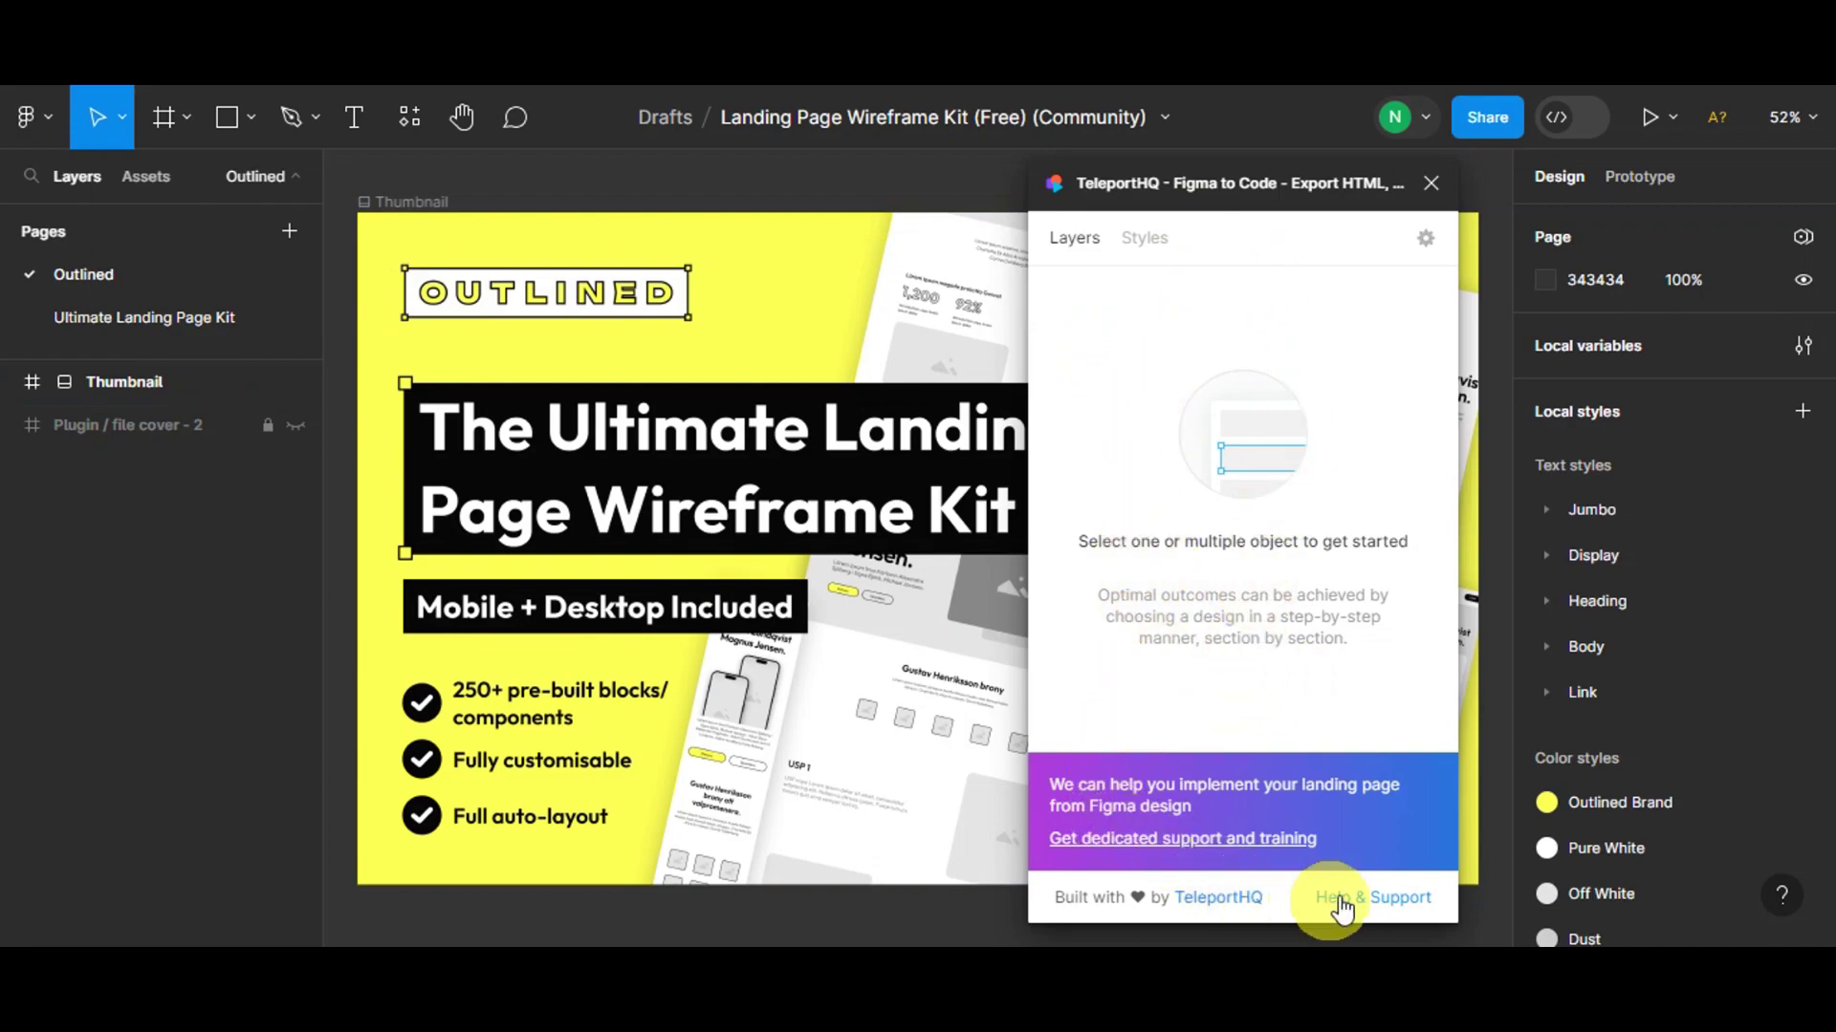
Move the plugin window aside and select Landing Page Examples on the Ultimate Landing Page Kit page
left_click_drag(1255, 184, 1012, 187)
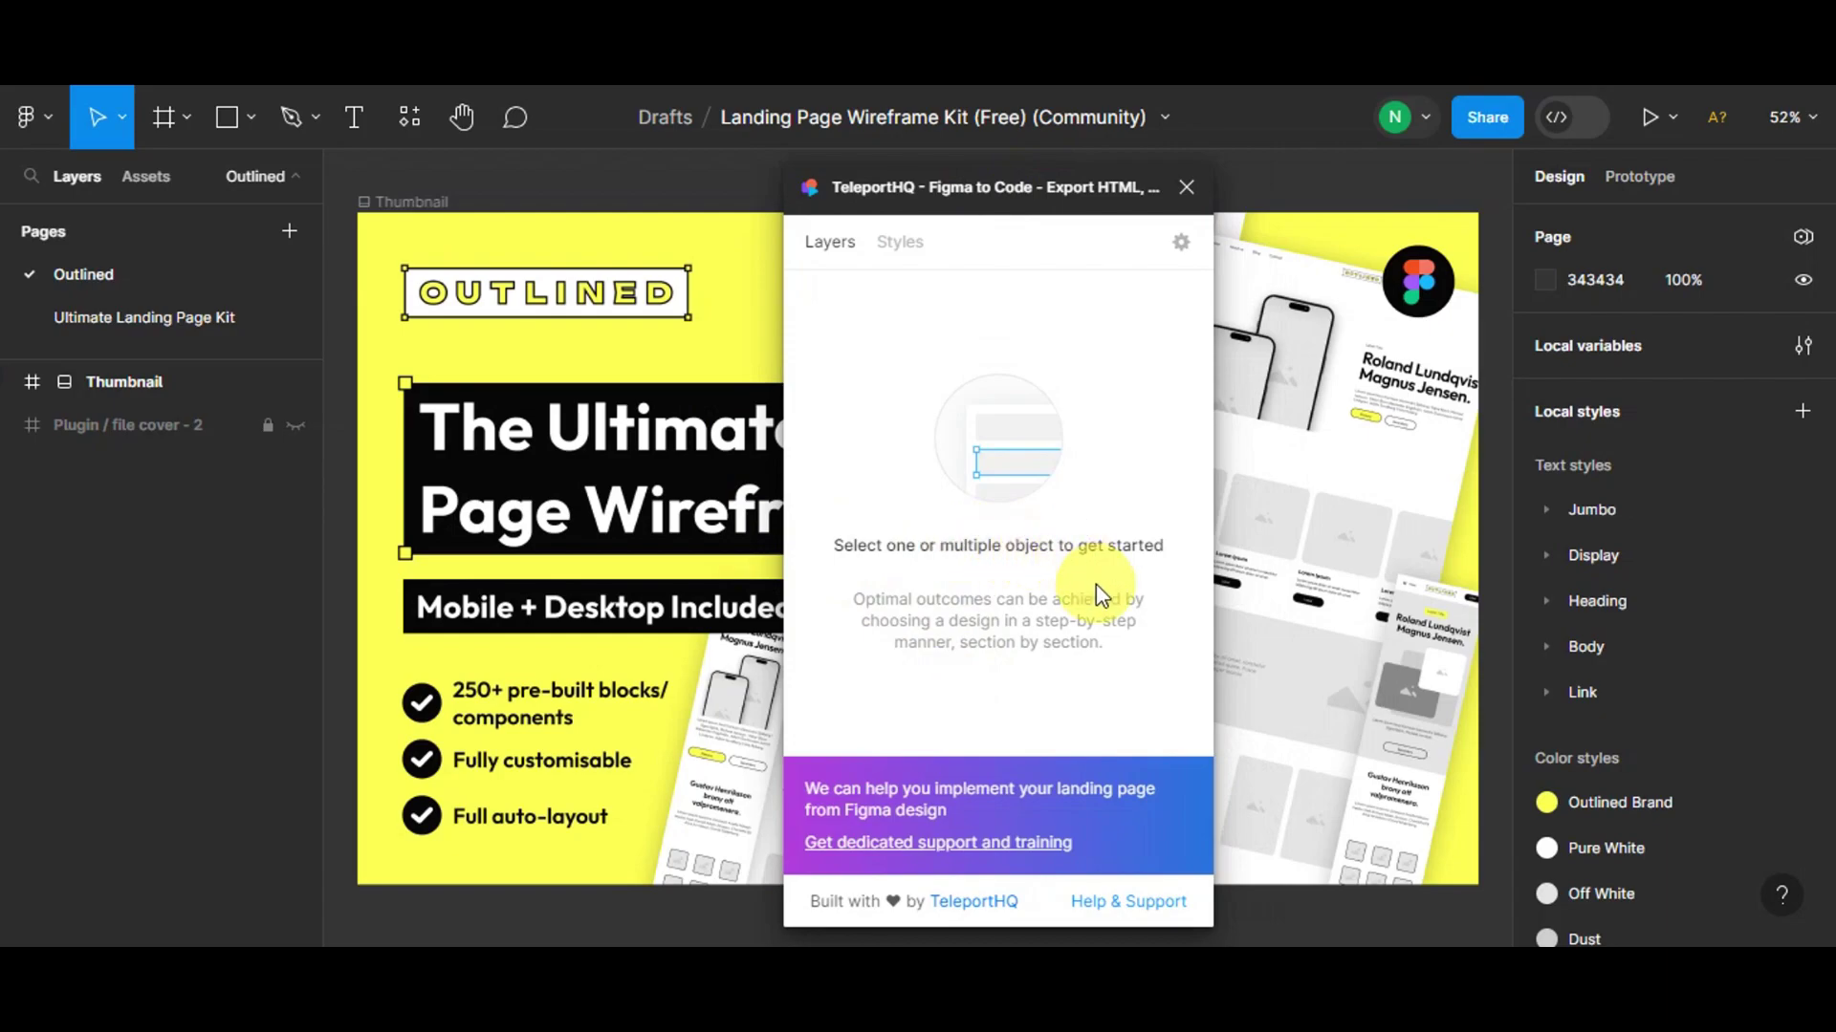
left_click(113, 315)
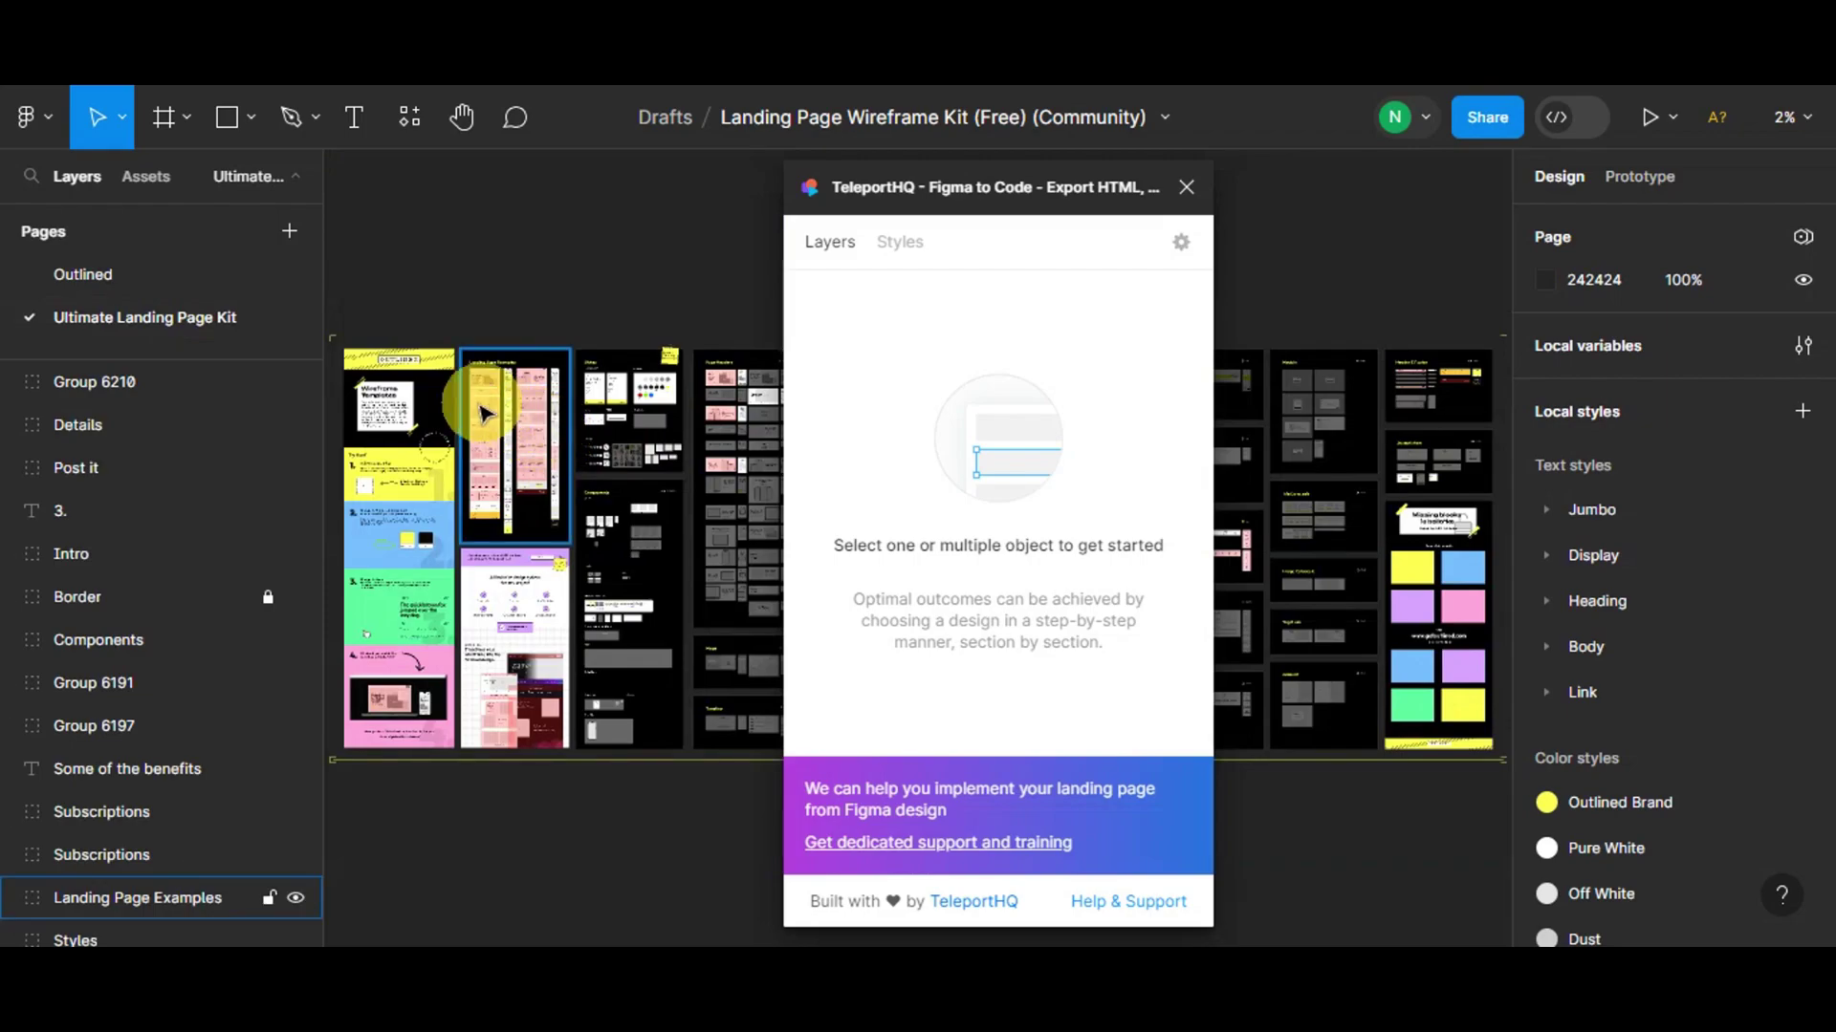
left_click(483, 415)
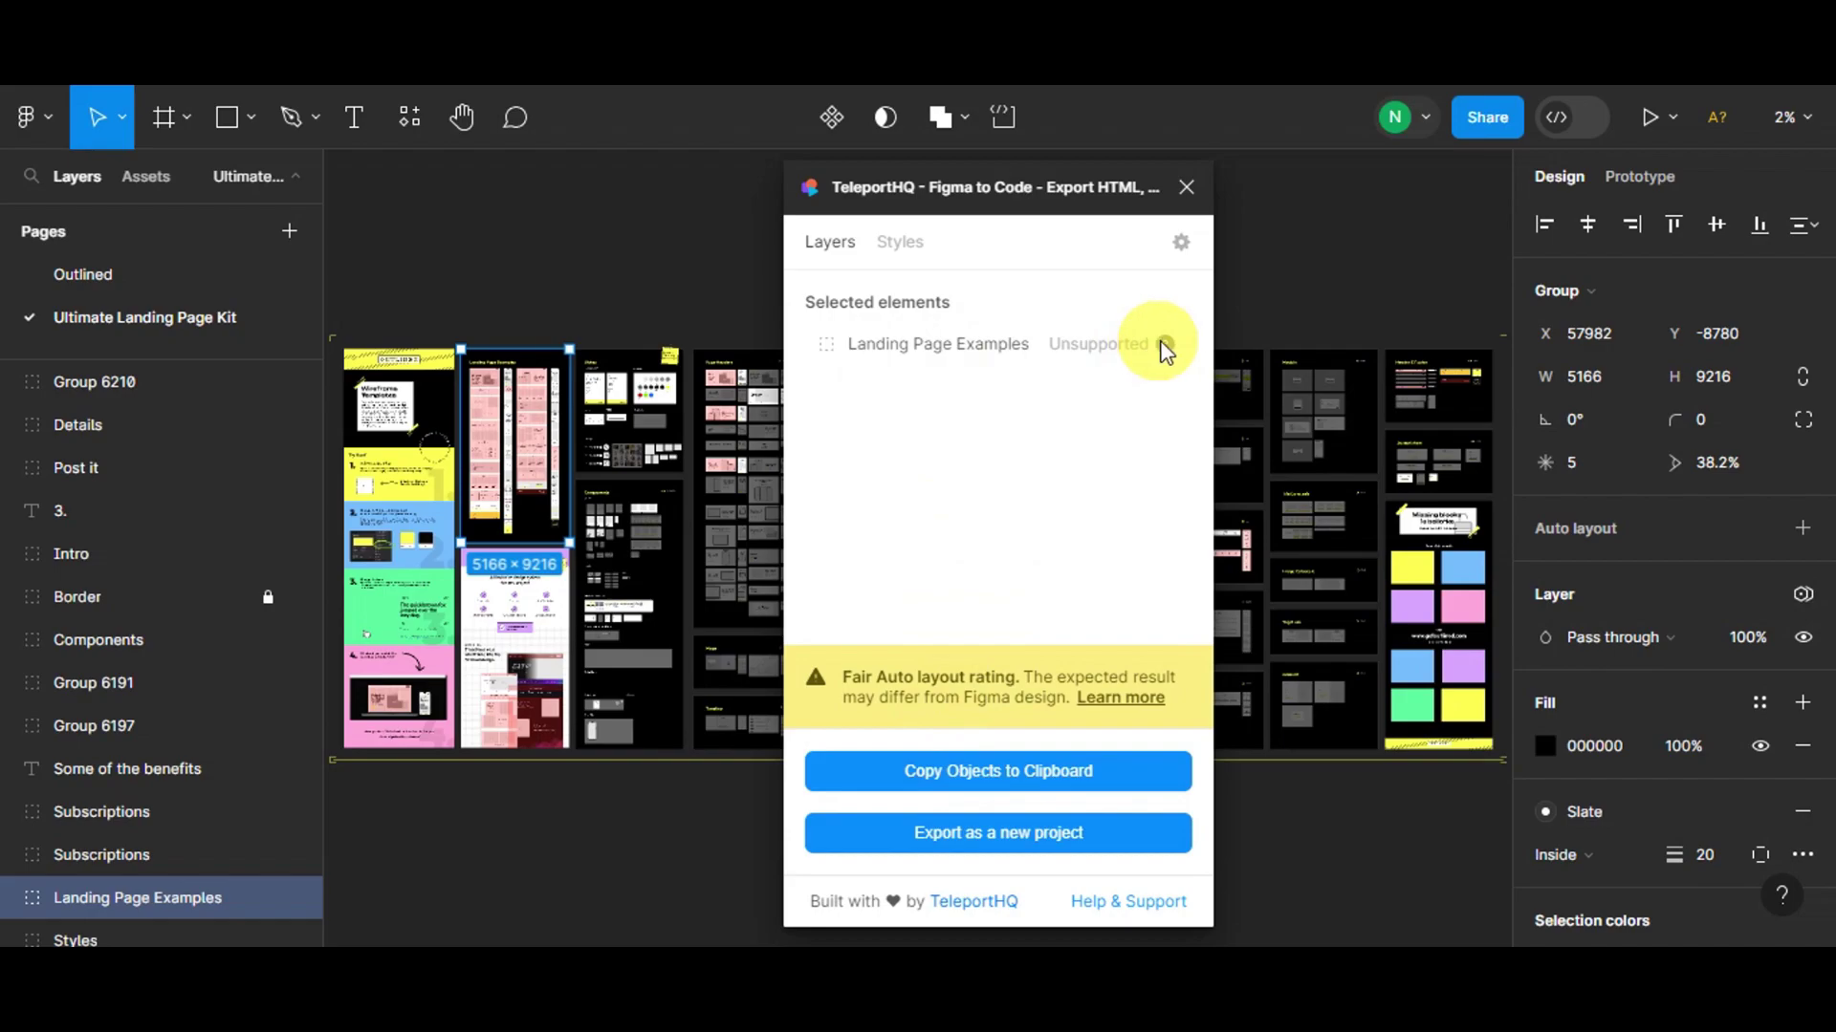
Compare the Intro and Styles ratings, then copy the Landing Page Examples elements to the clipboard
left_click(396, 413)
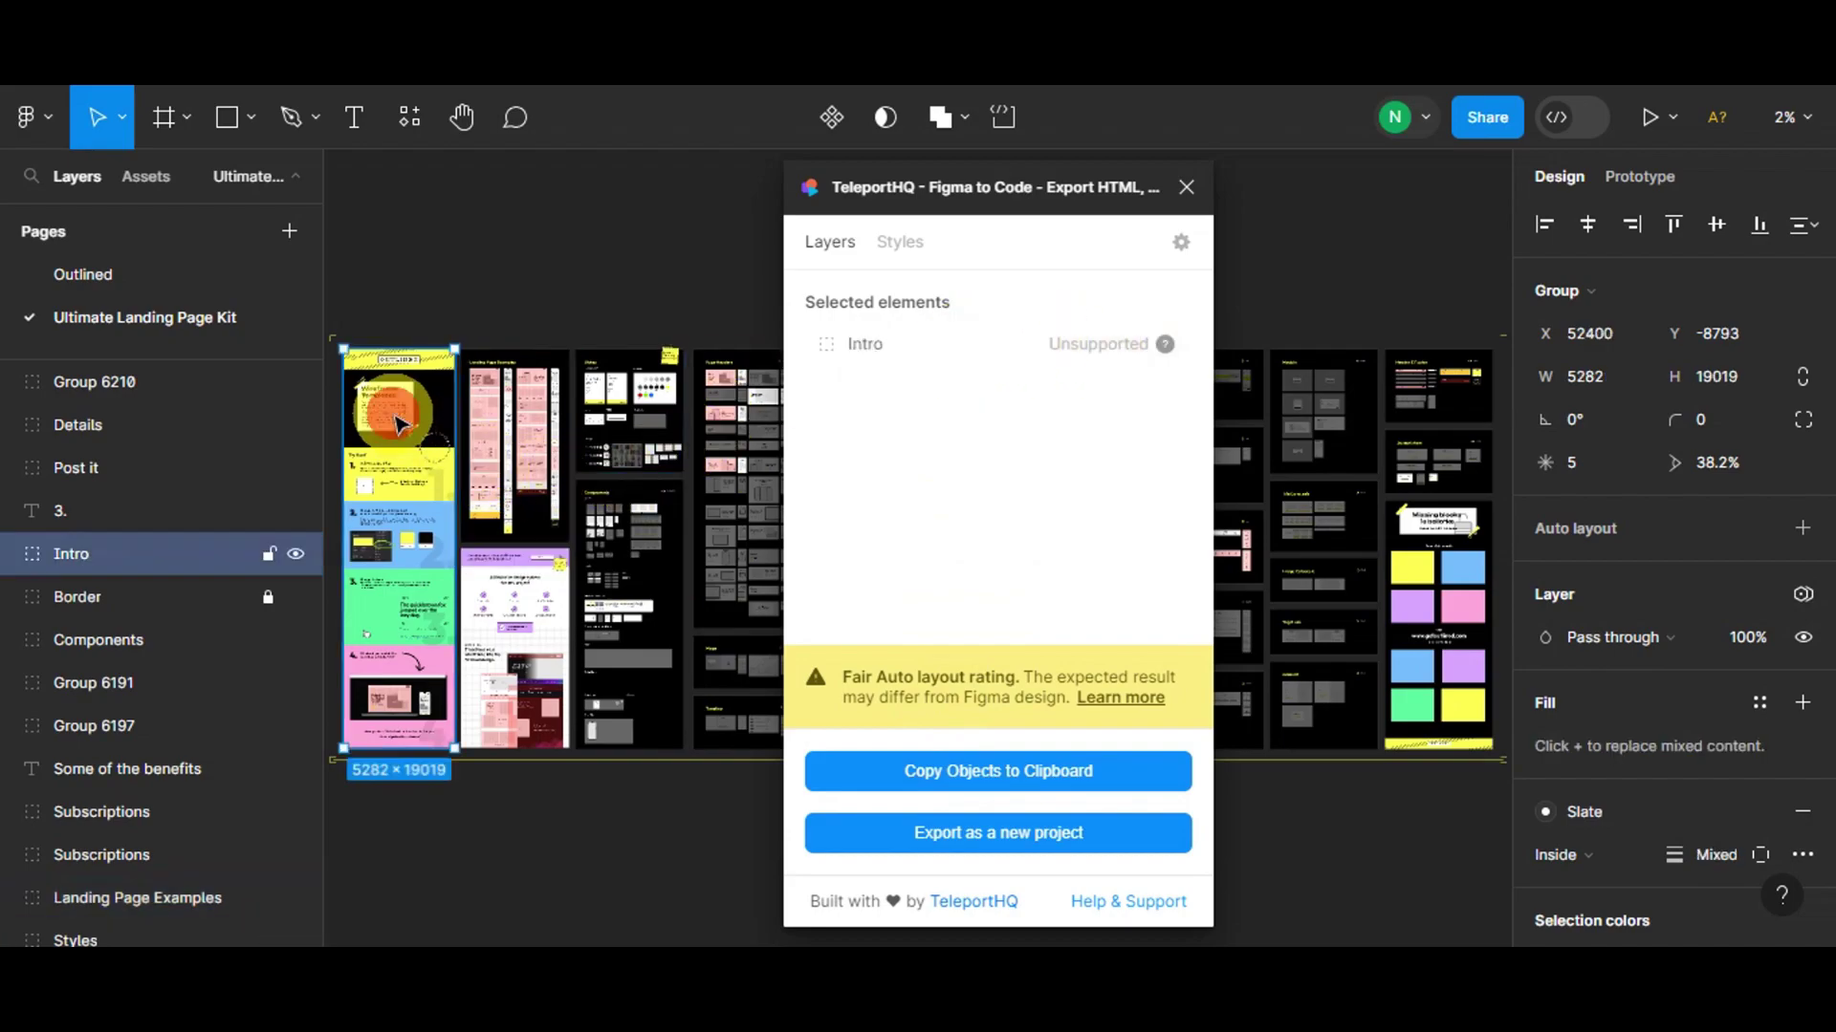
left_click(588, 502)
left_click(616, 430)
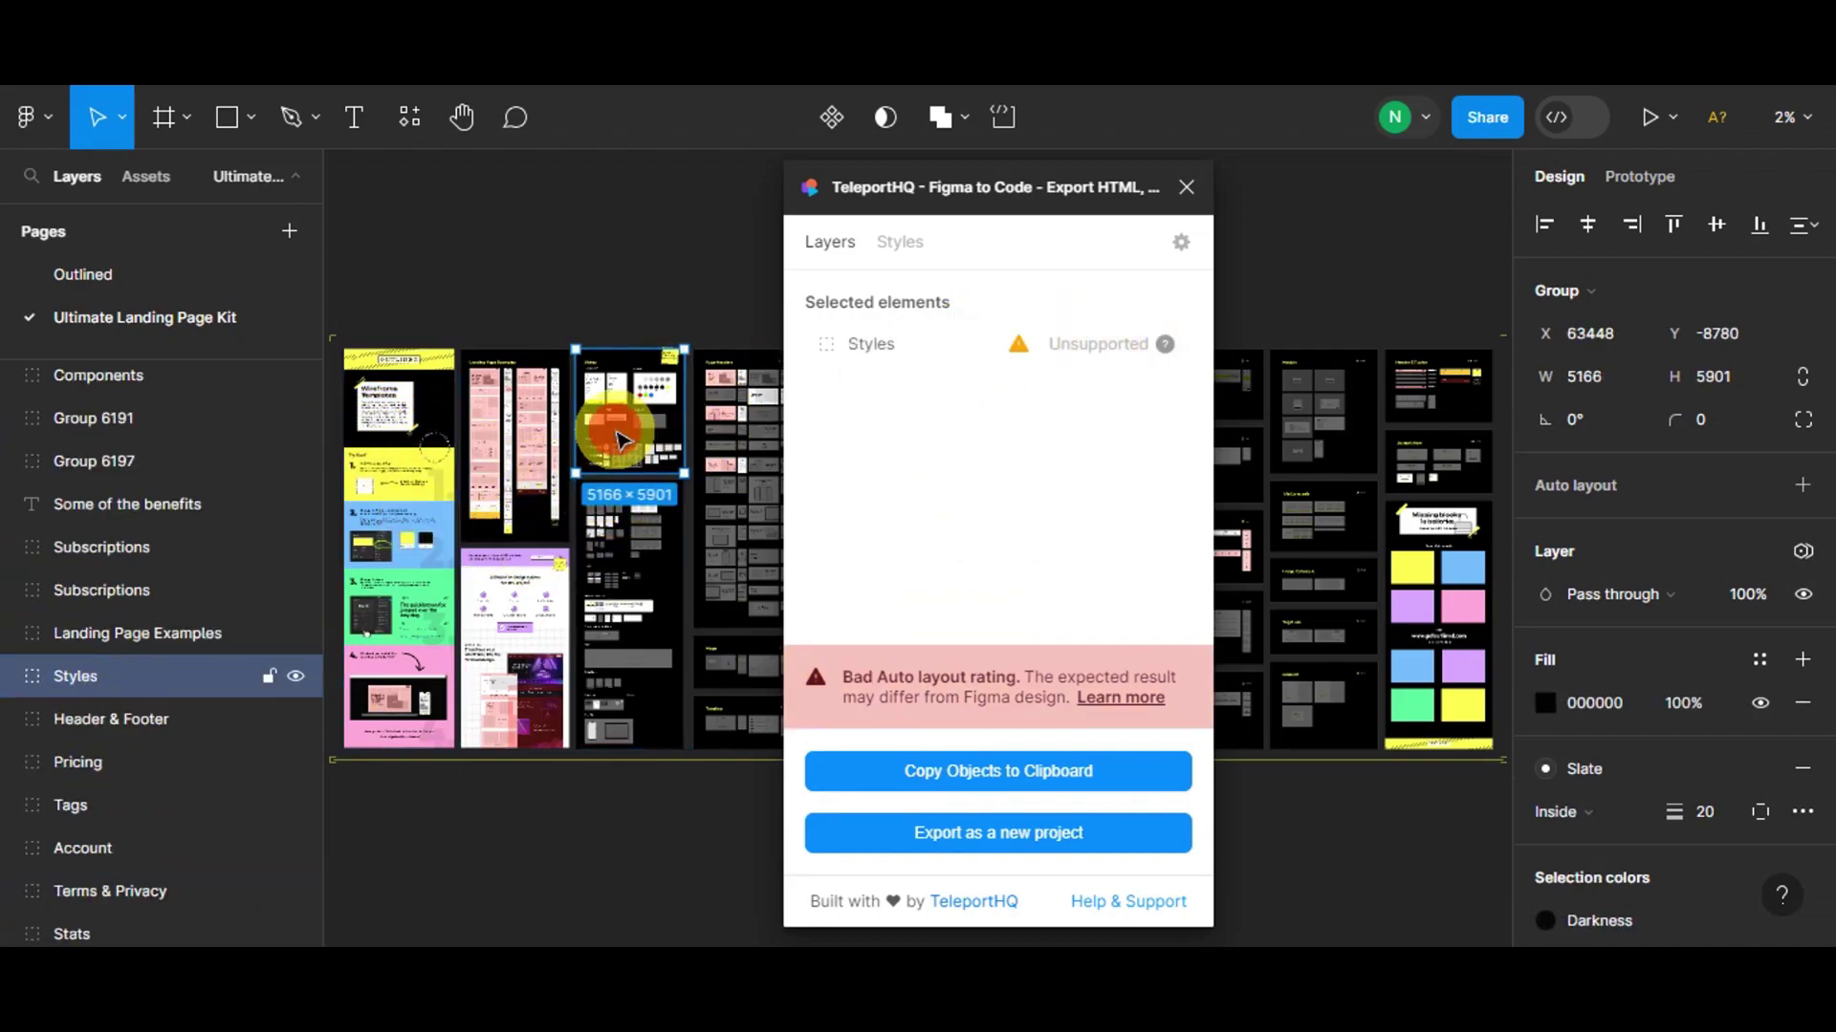
left_click(525, 435)
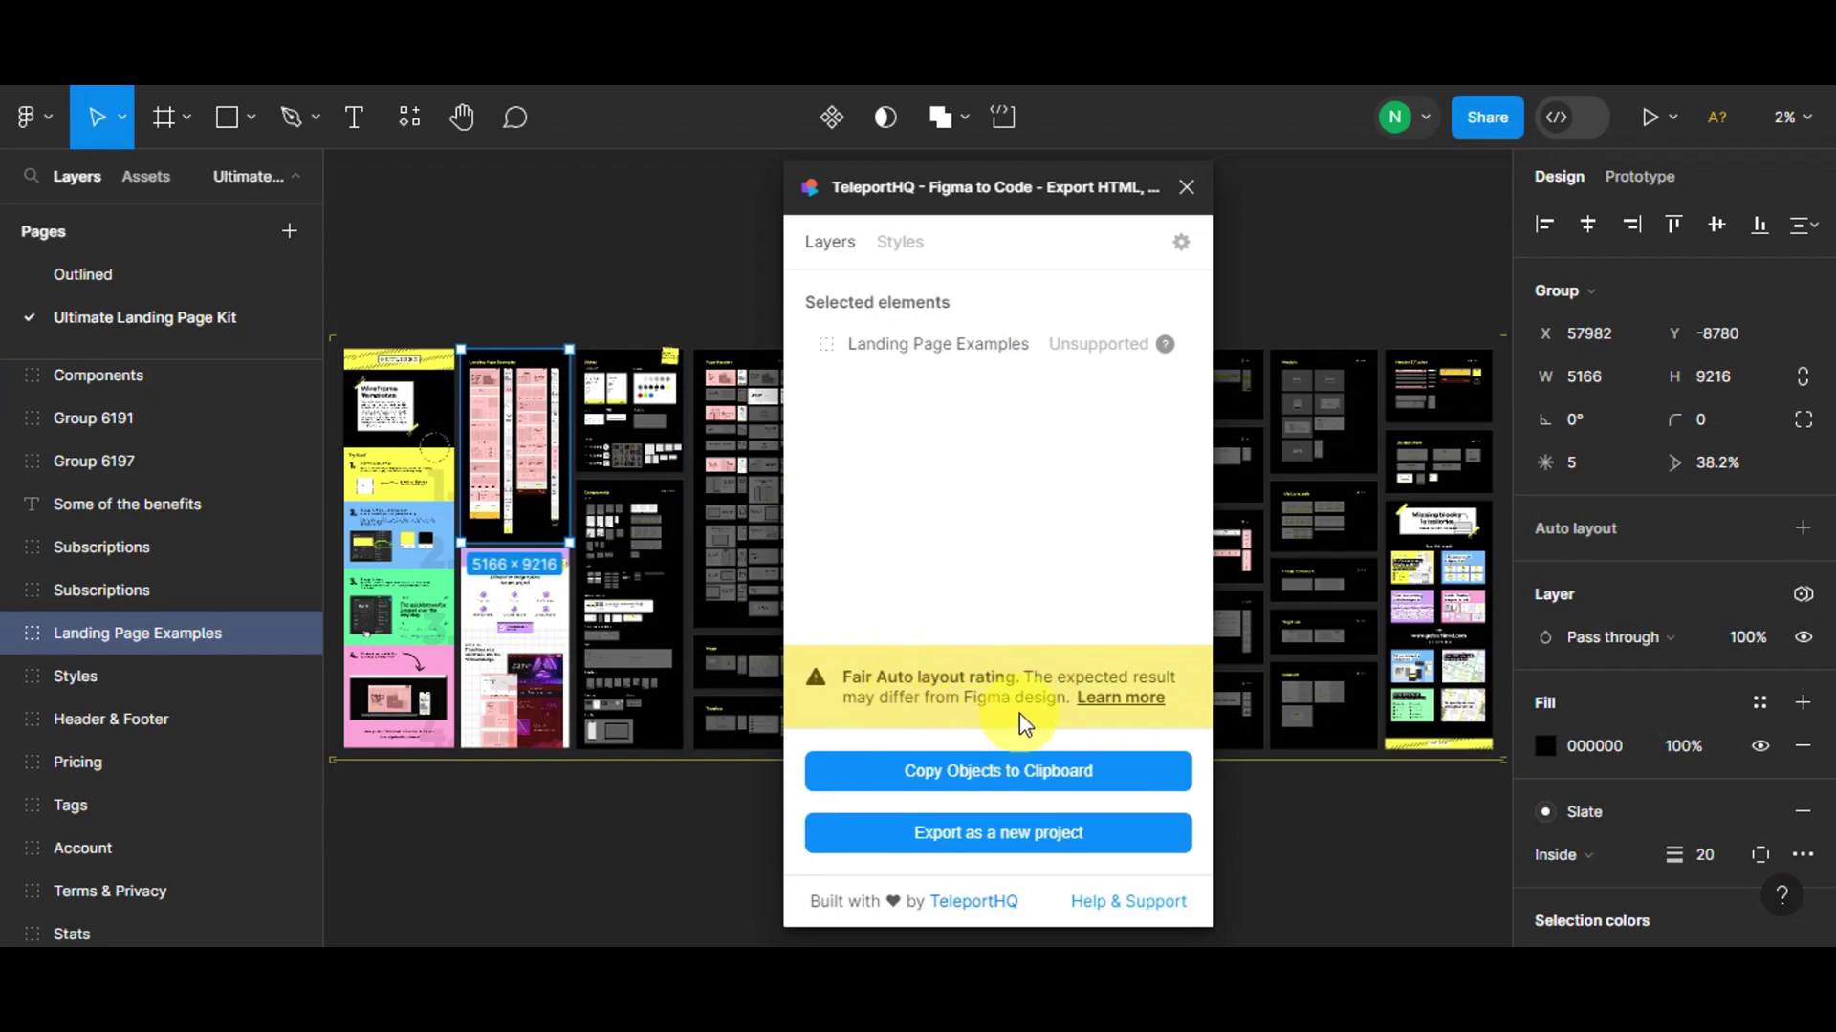
left_click(944, 773)
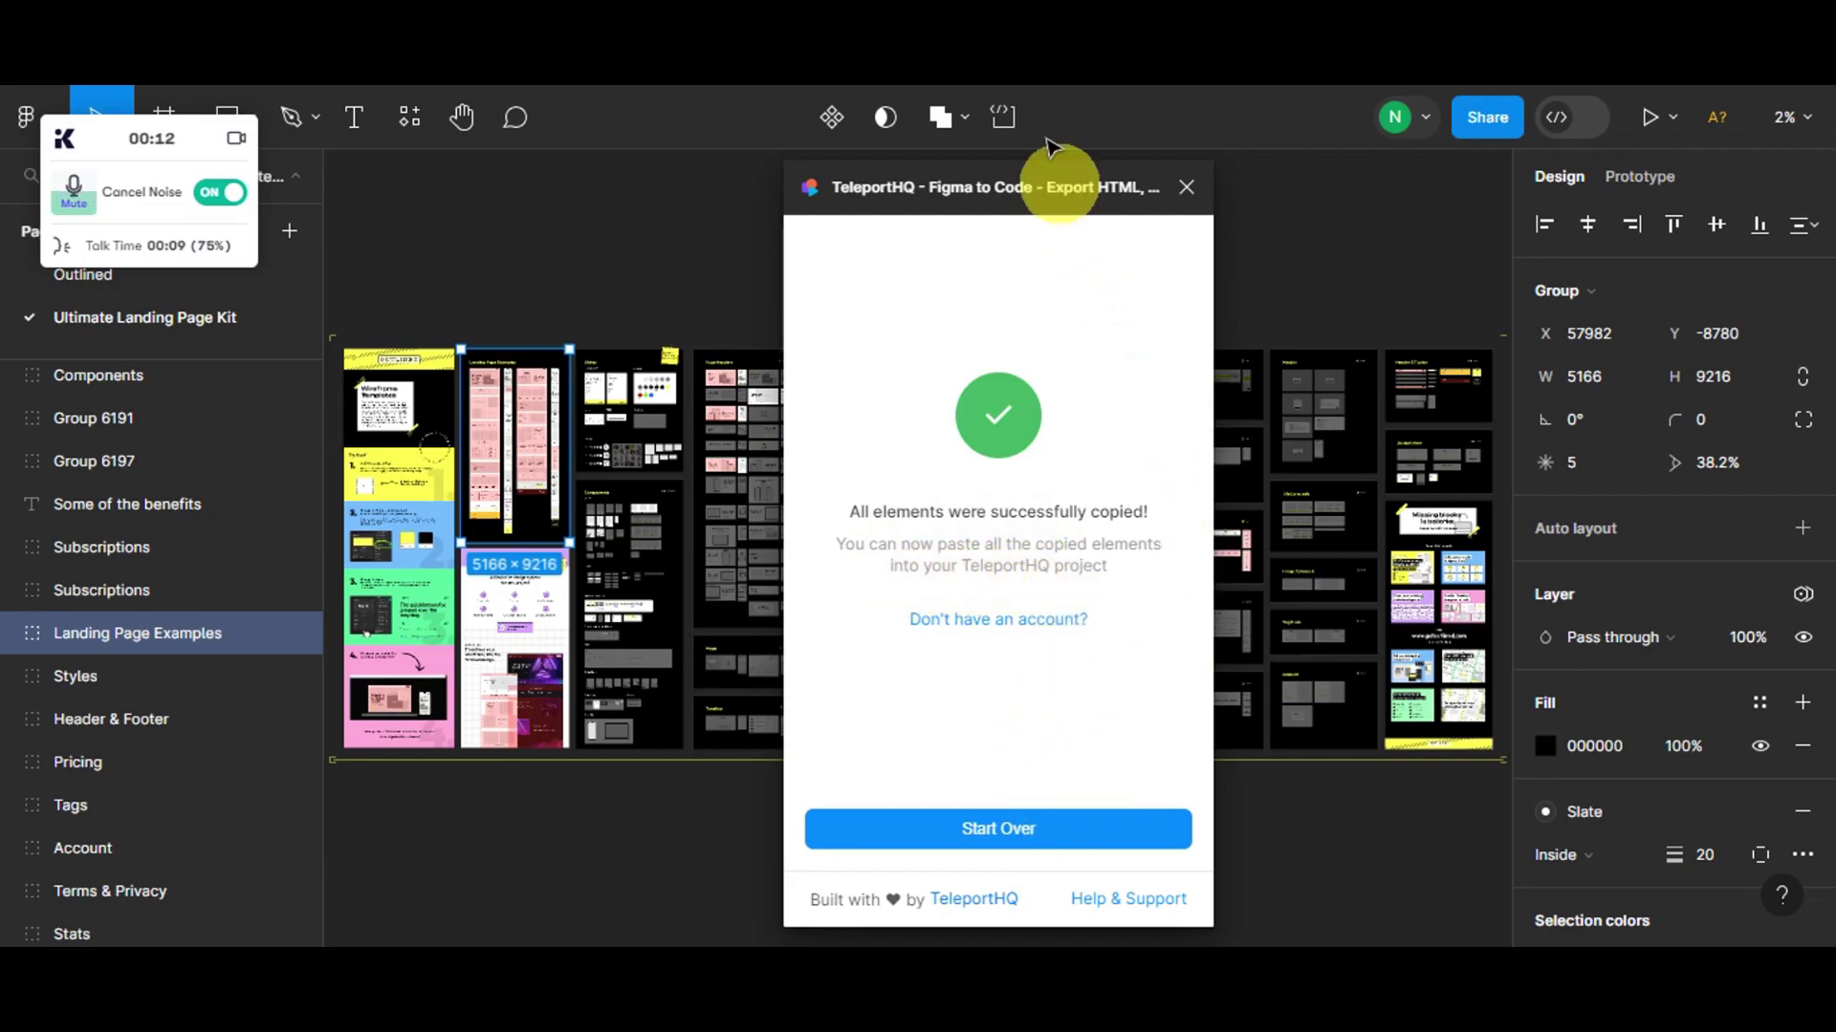
key("alt+Tab")
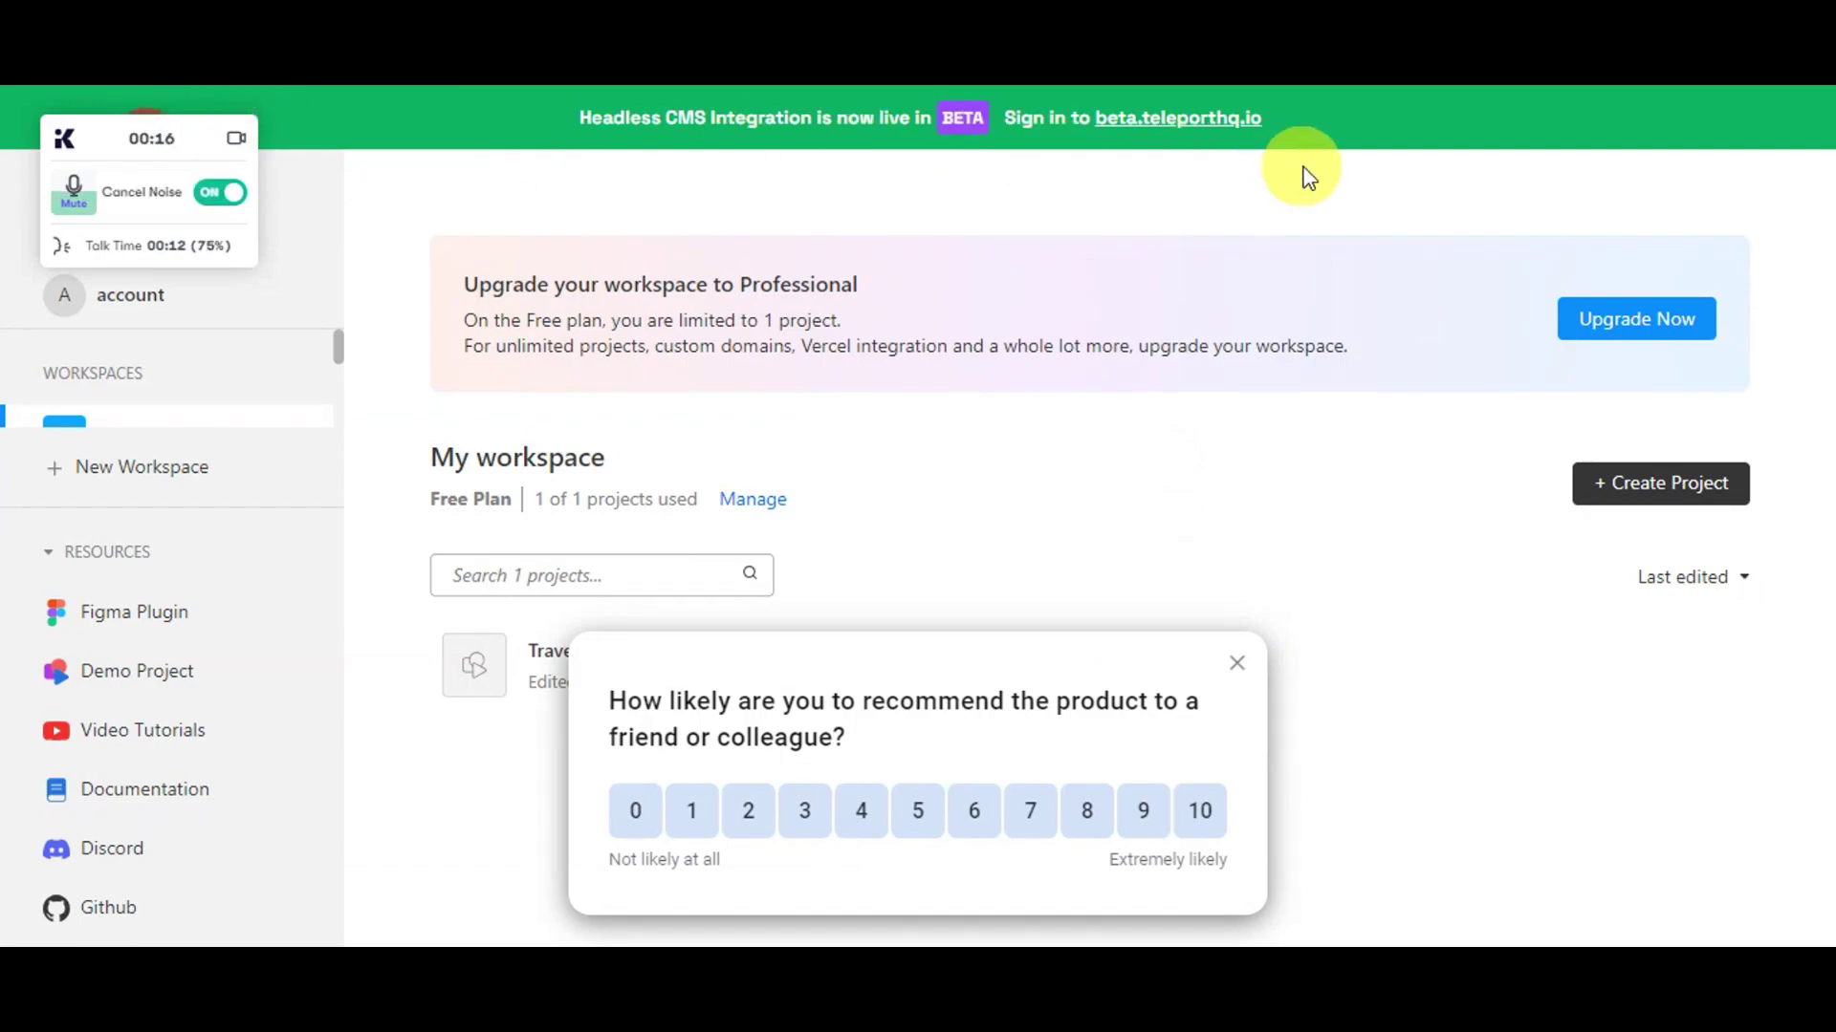
Close the NPS survey popup and open the Travel App Template with Nomads Illustrations project
left_click(1237, 661)
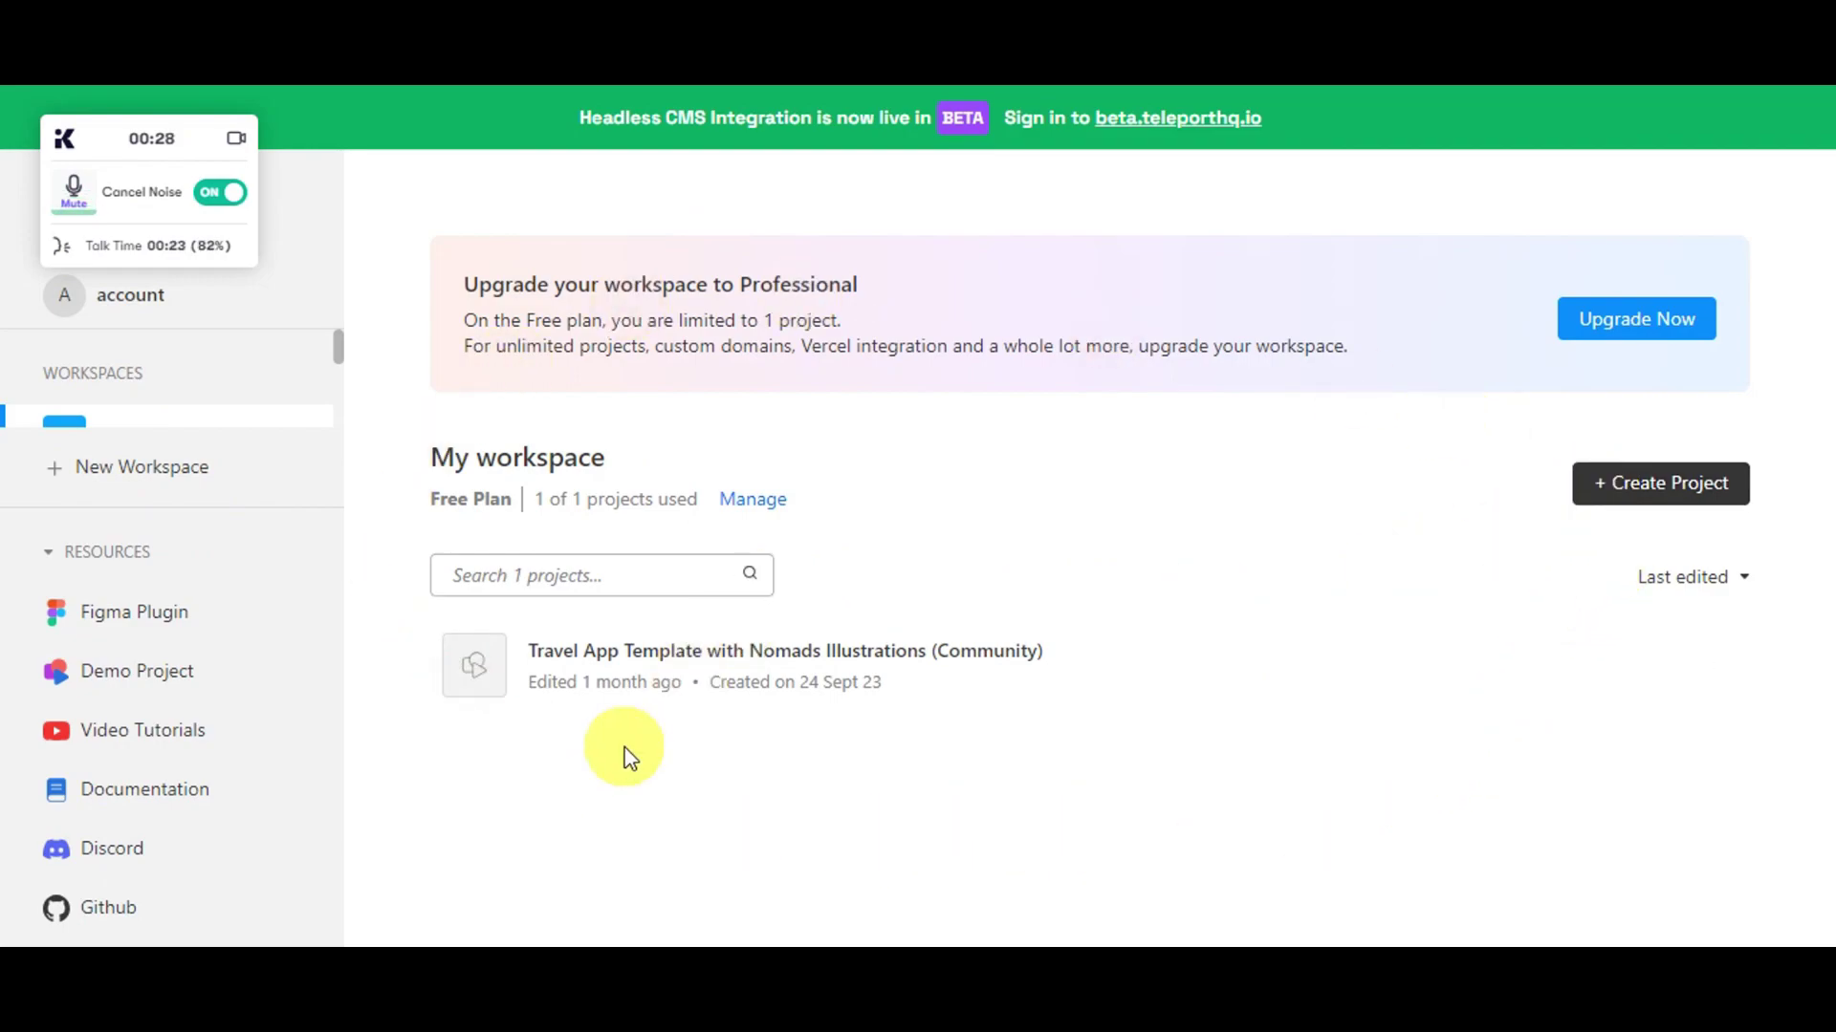
left_click(658, 674)
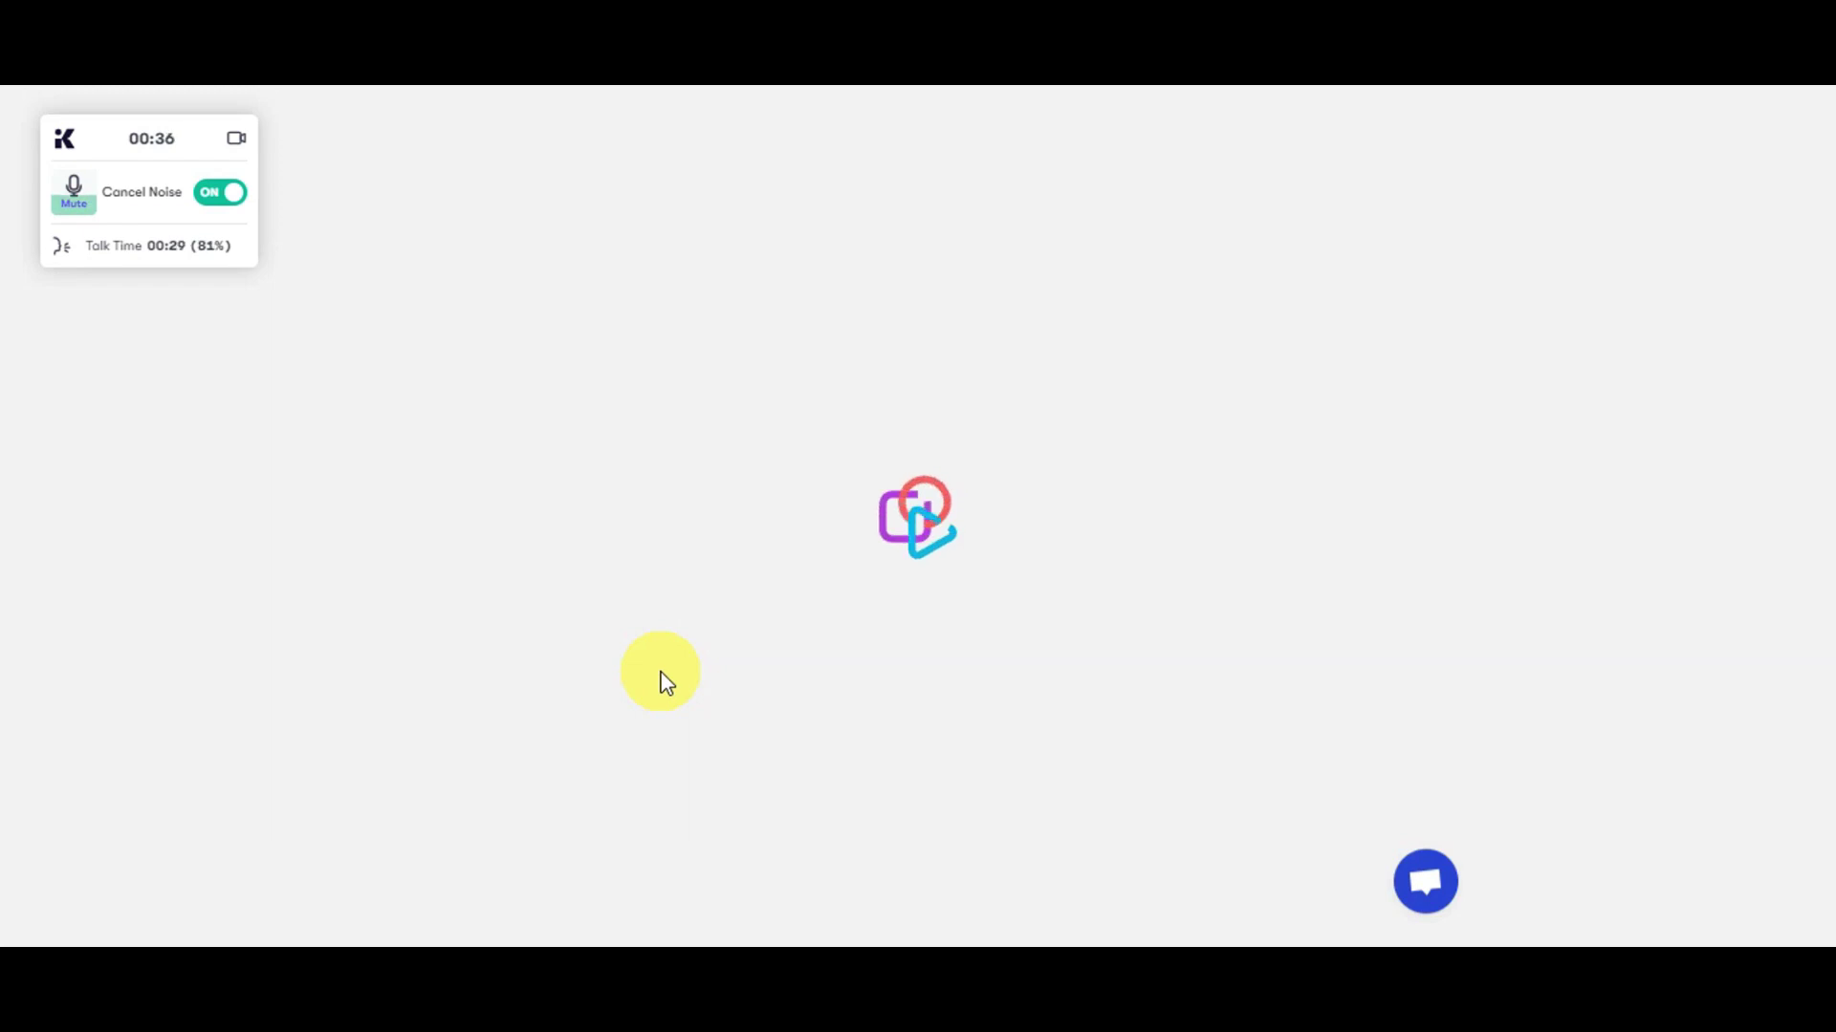
Select the page and glance at the addable Elements panel before returning to the layer tree
left_click(251, 112)
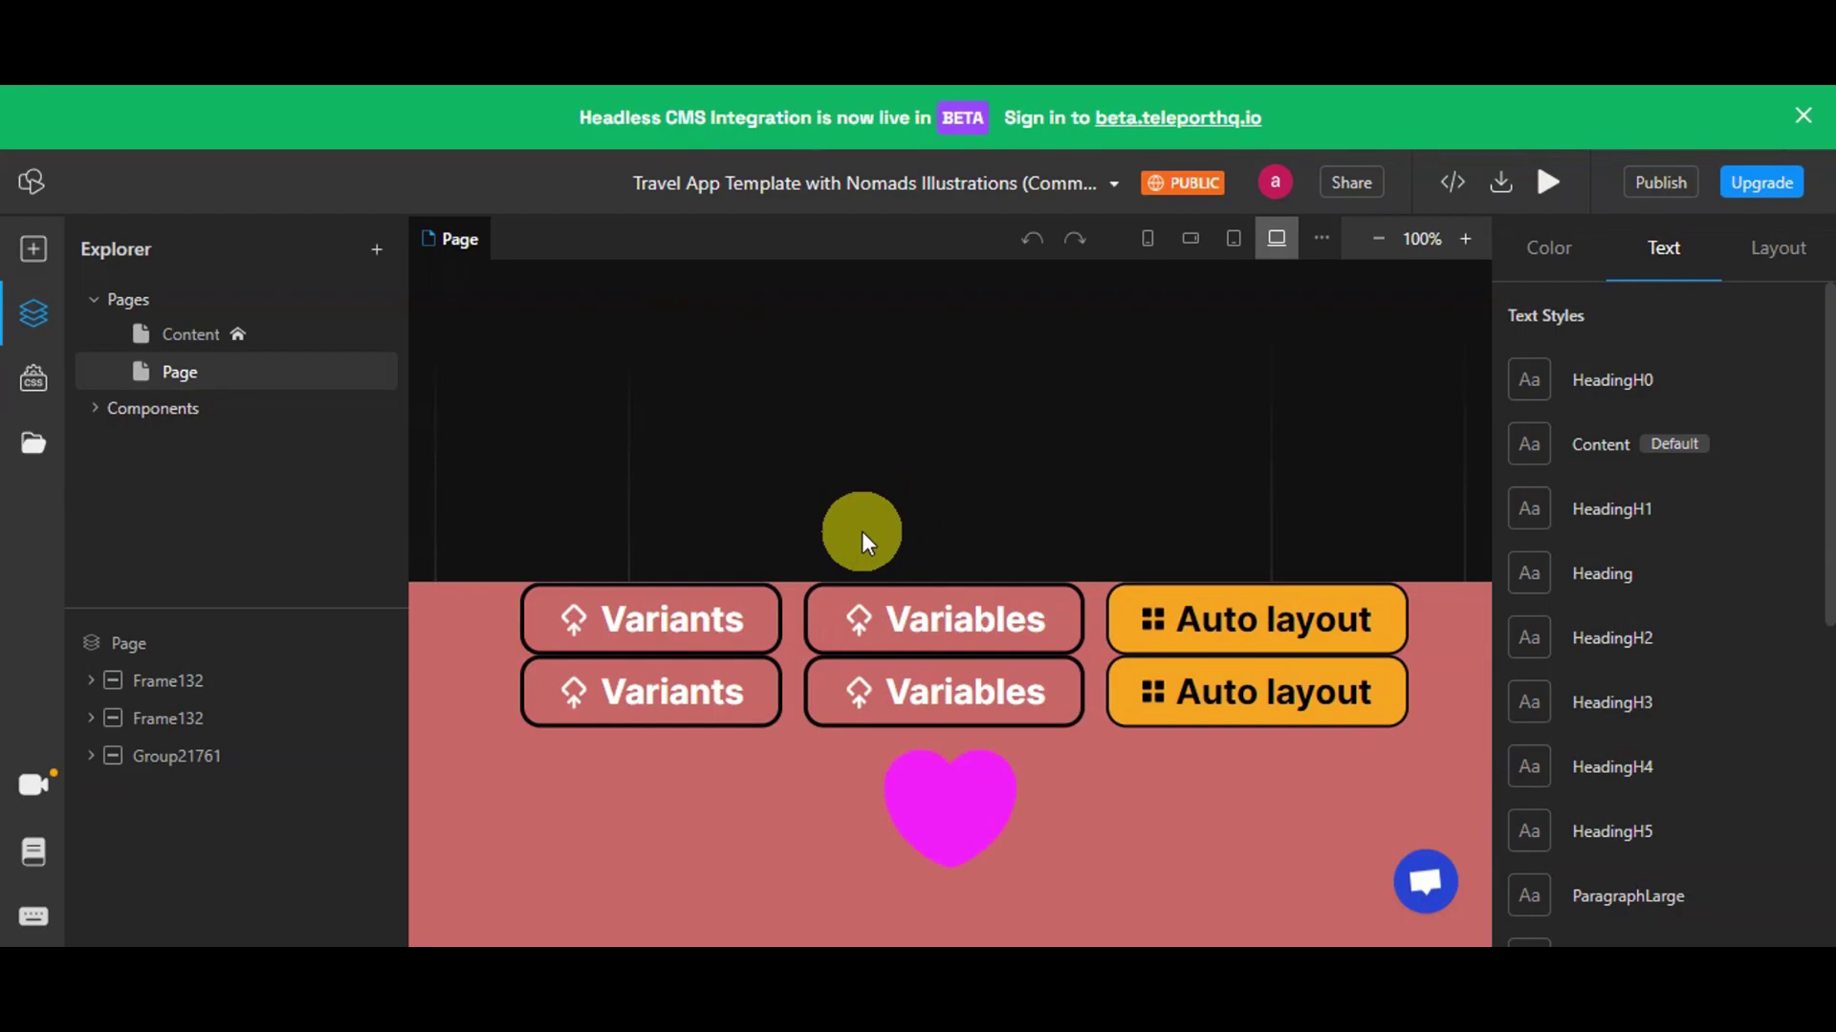
left_click(695, 622)
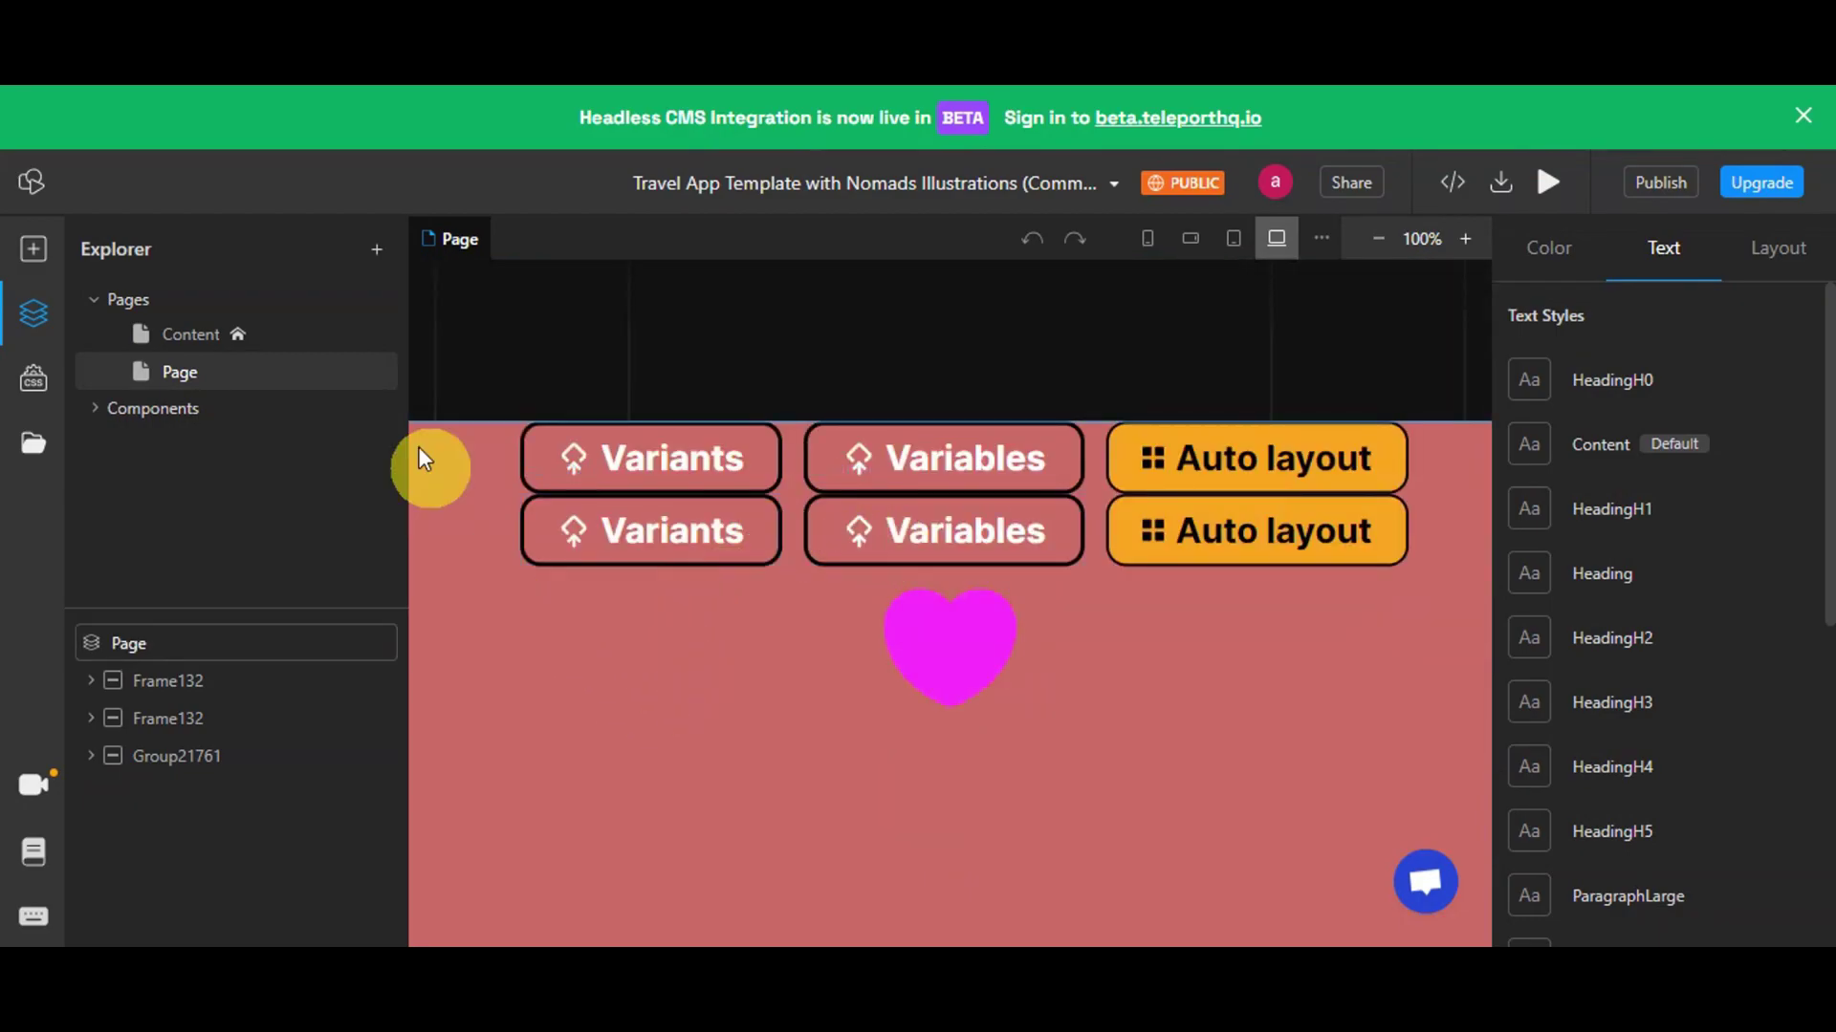
left_click(31, 256)
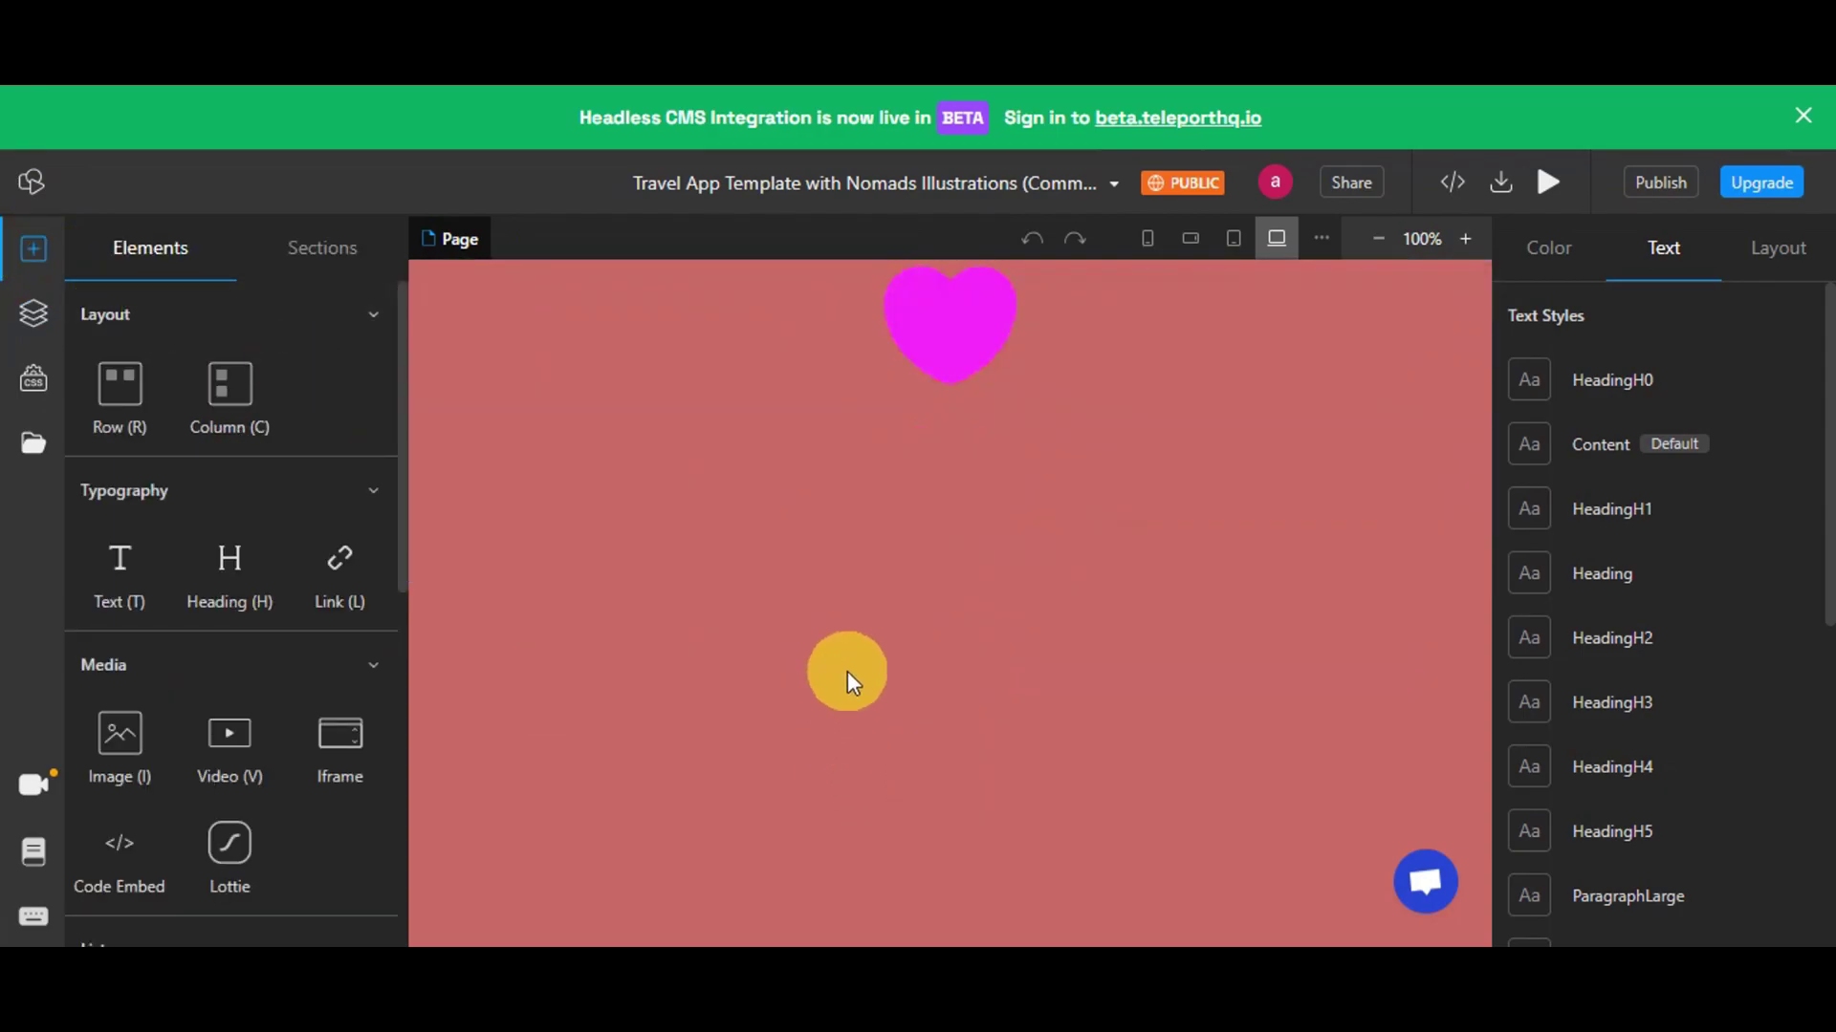
left_click(848, 663)
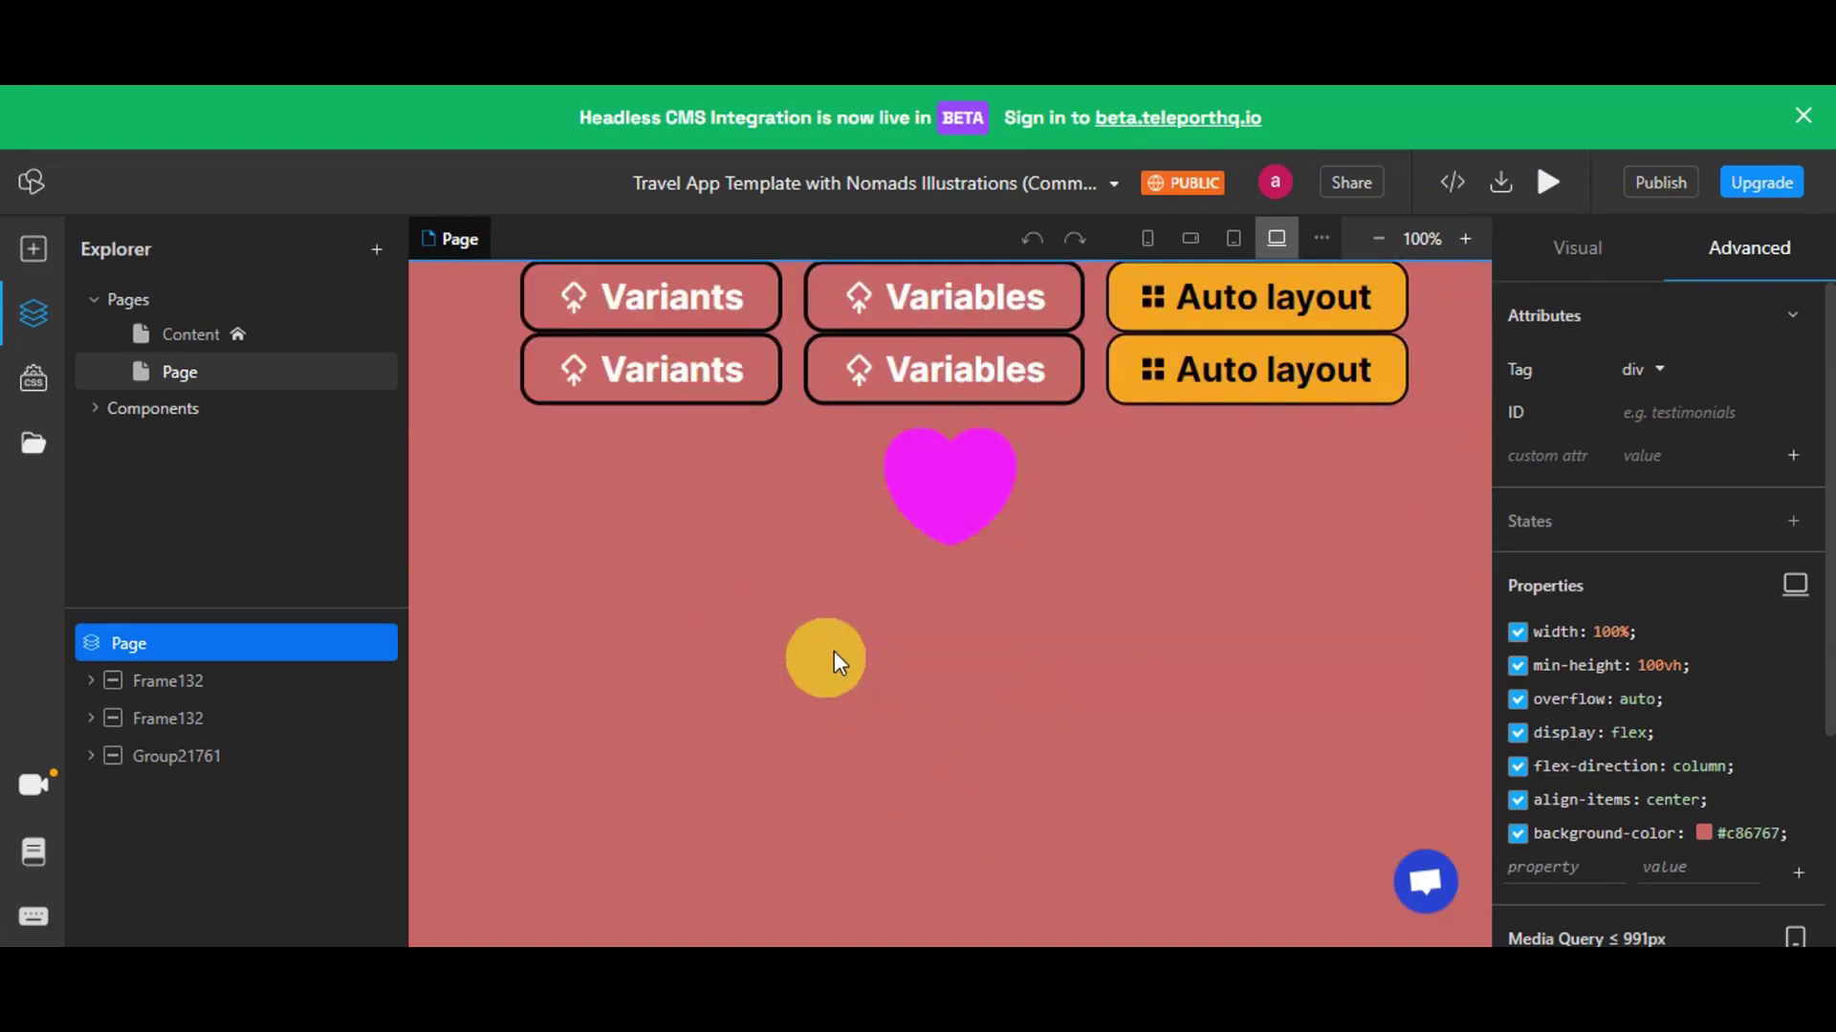
left_click_drag(920, 517, 1015, 351)
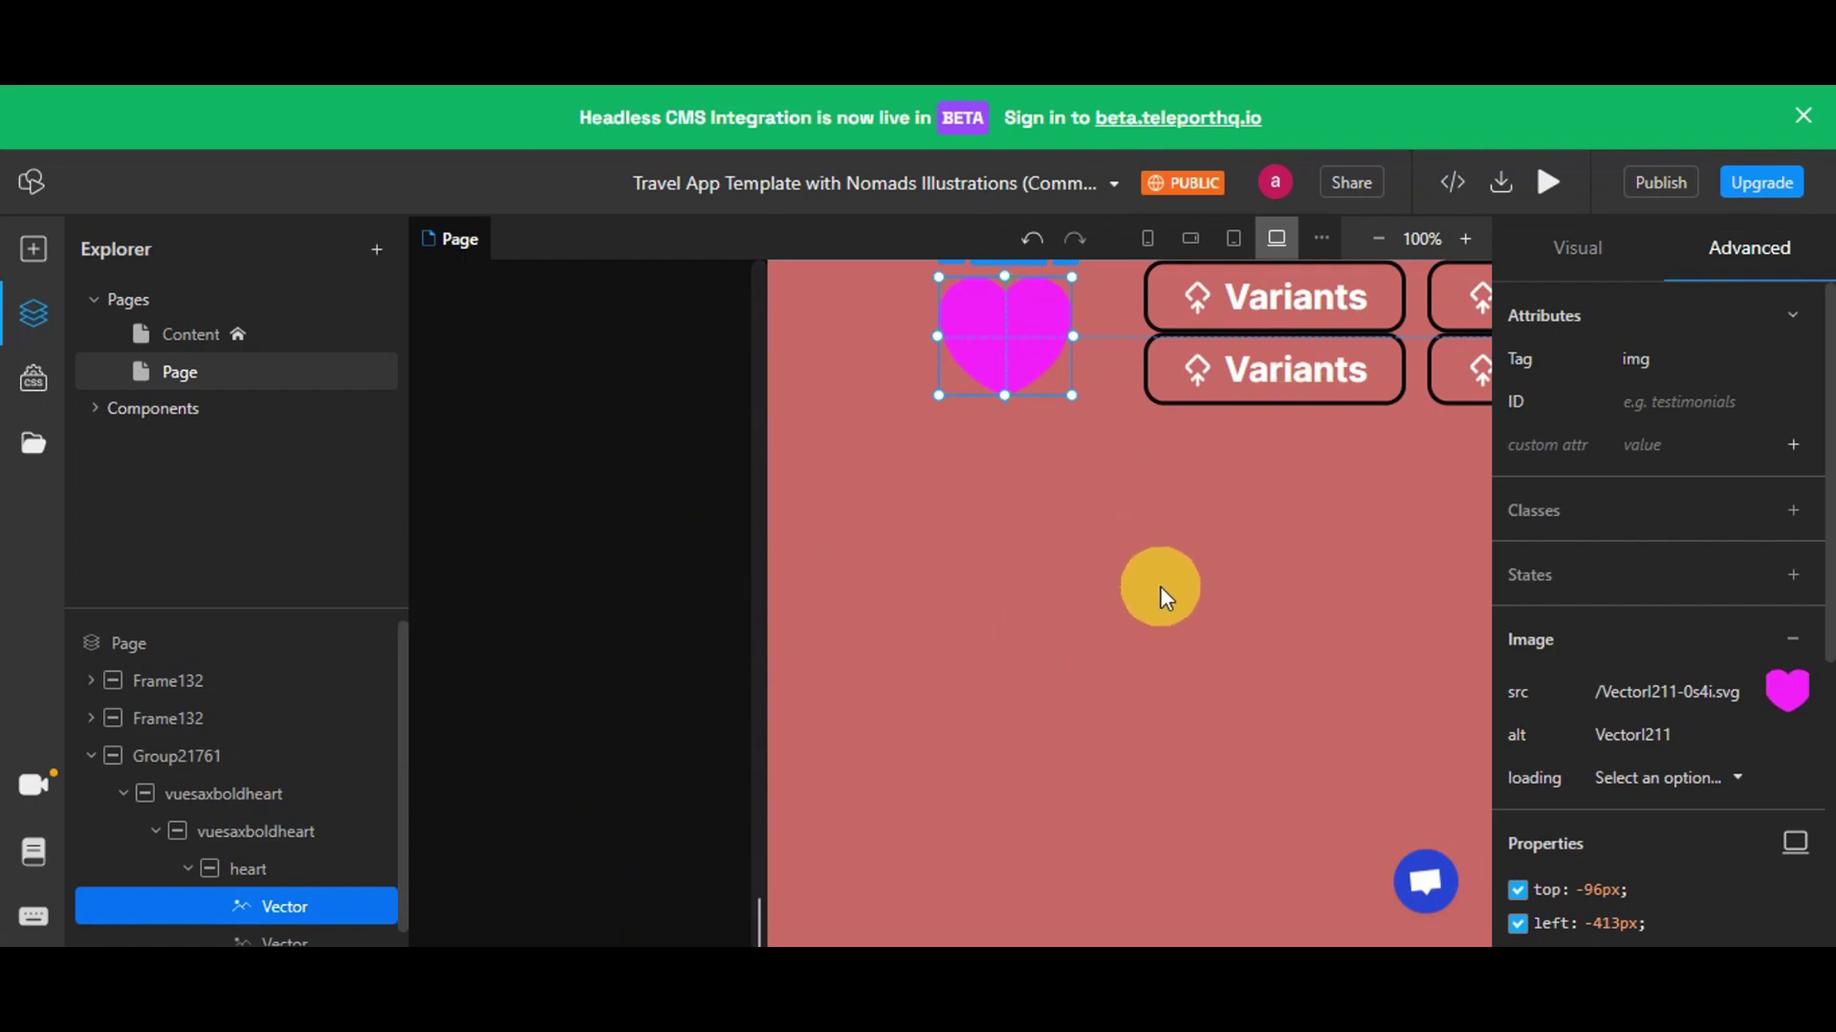
Review the heart Vector's size, position and CSS properties, then reselect the Page
left_click(1540, 266)
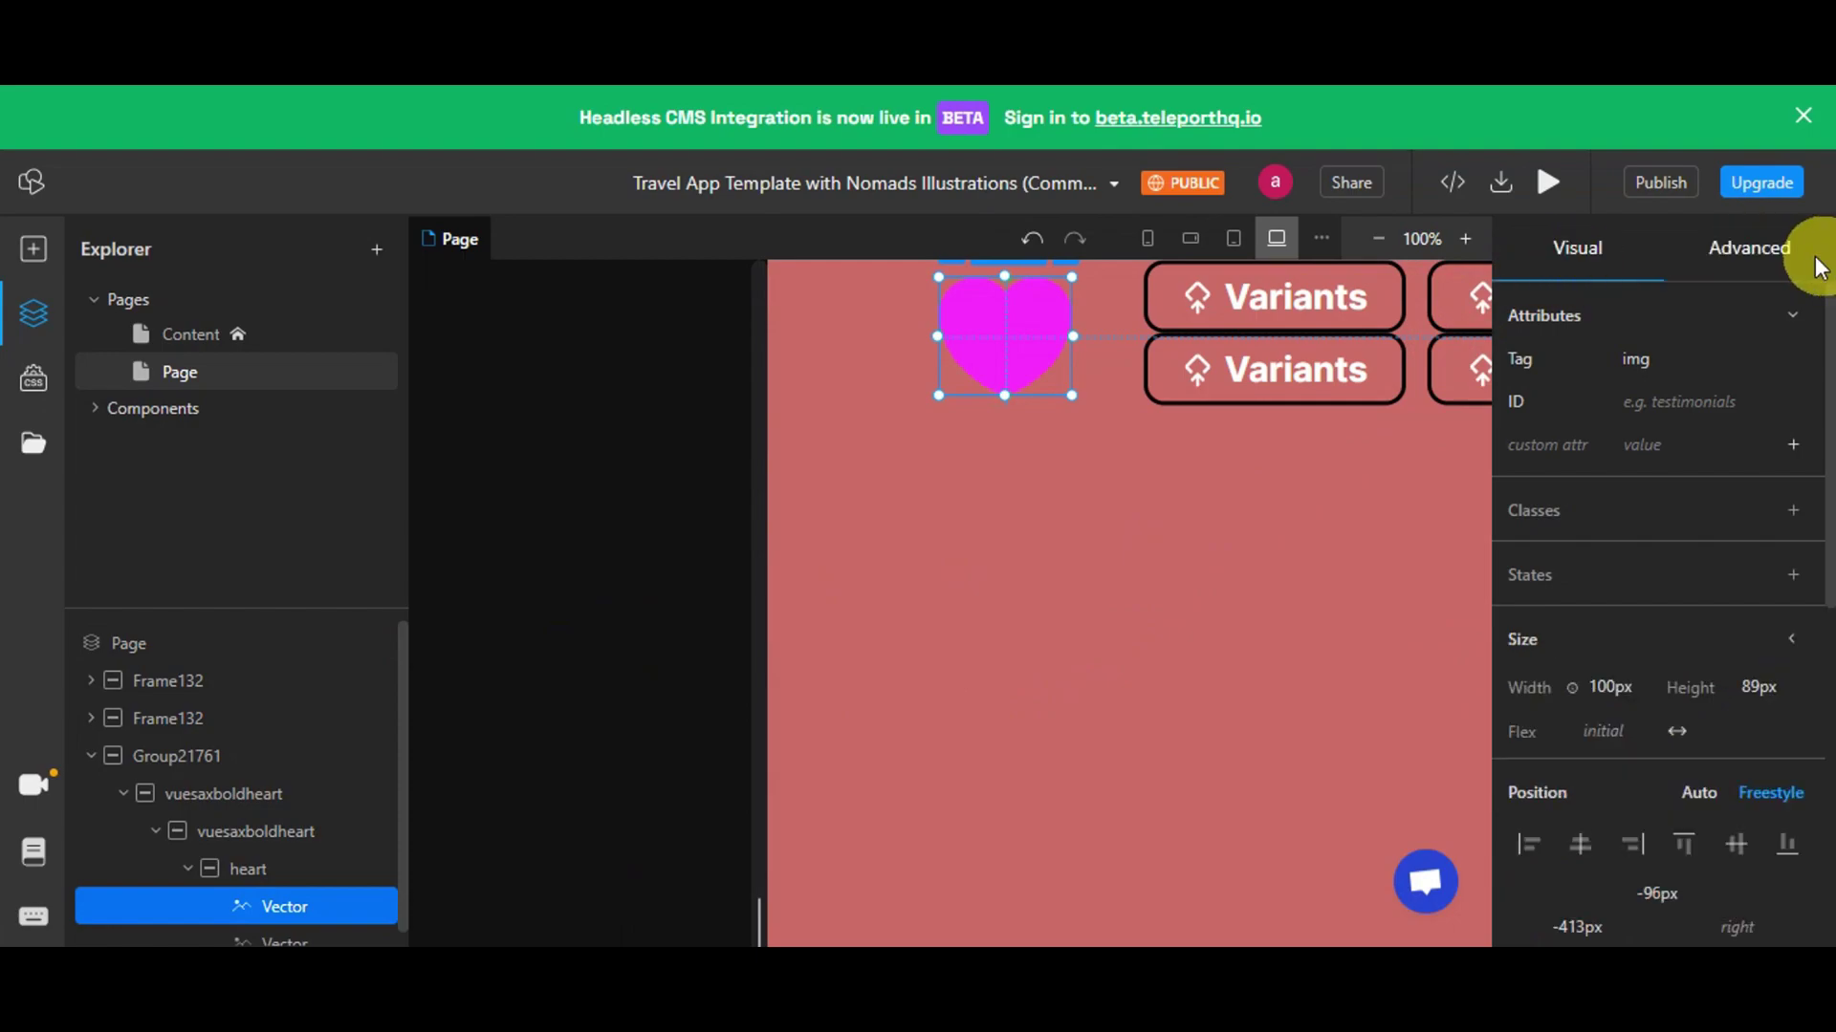
left_click(1786, 251)
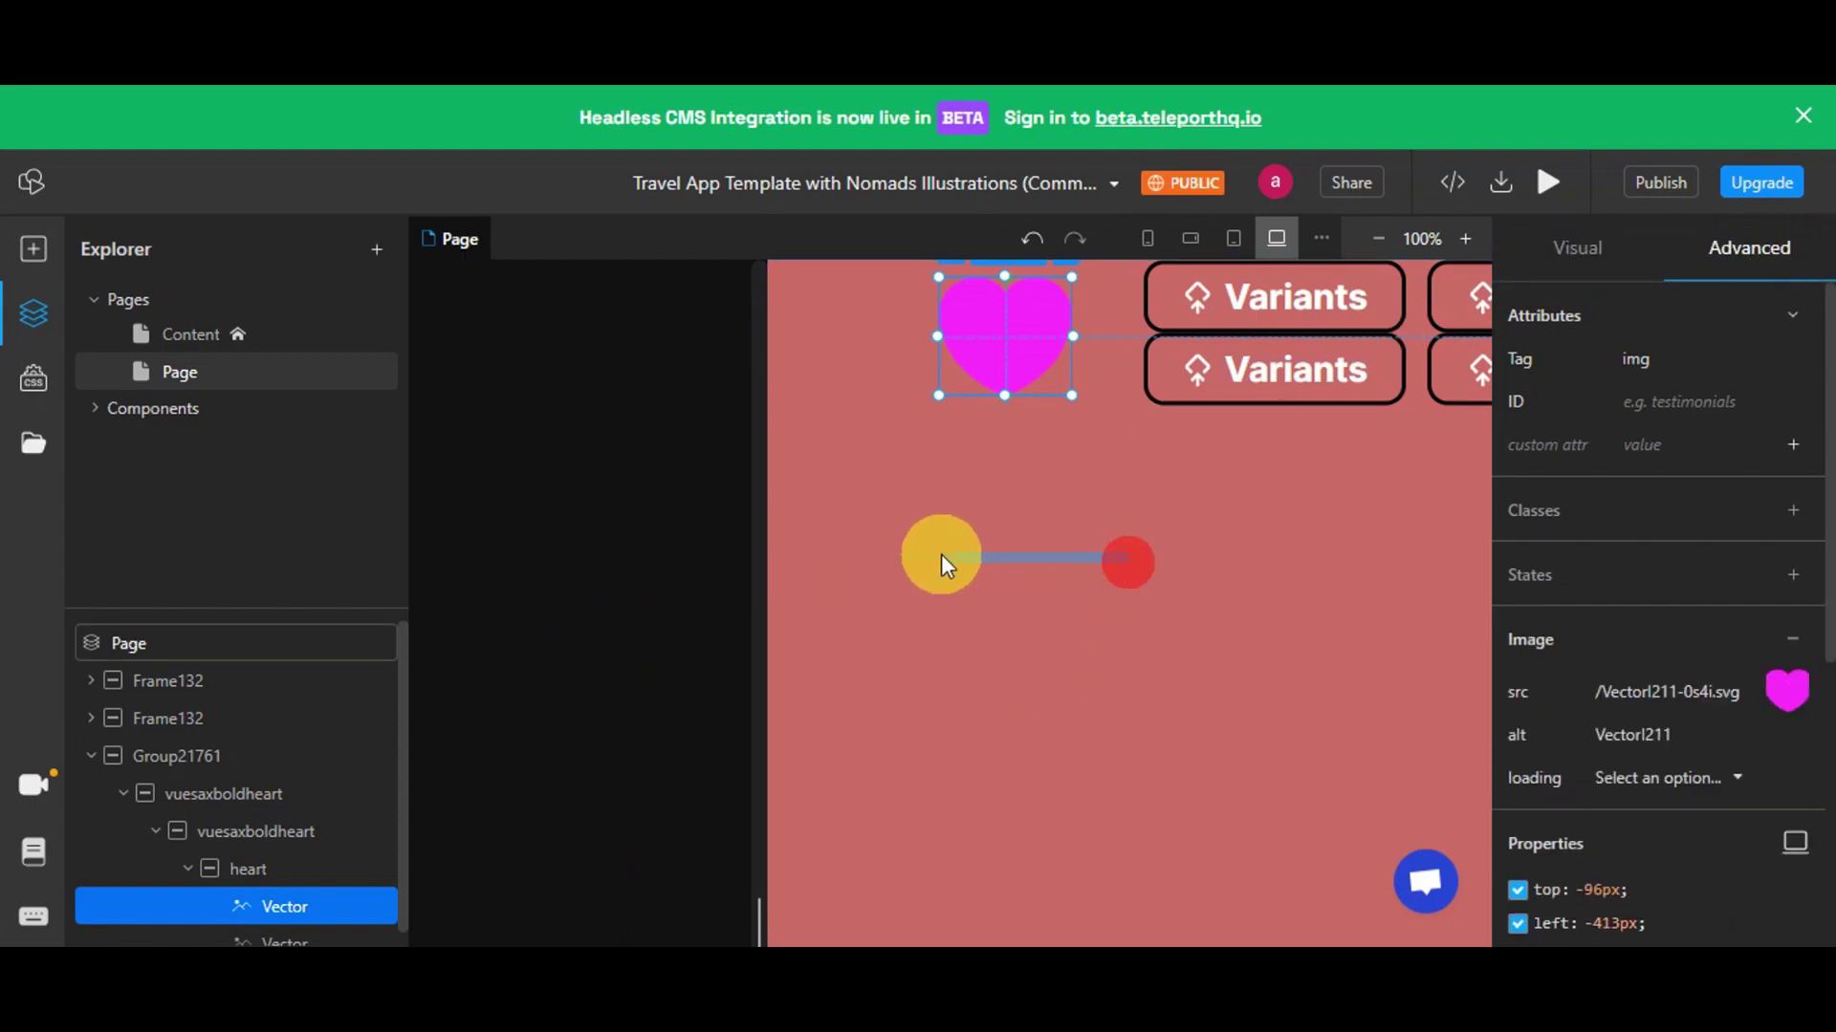
scroll(1510, 703, "down", 5)
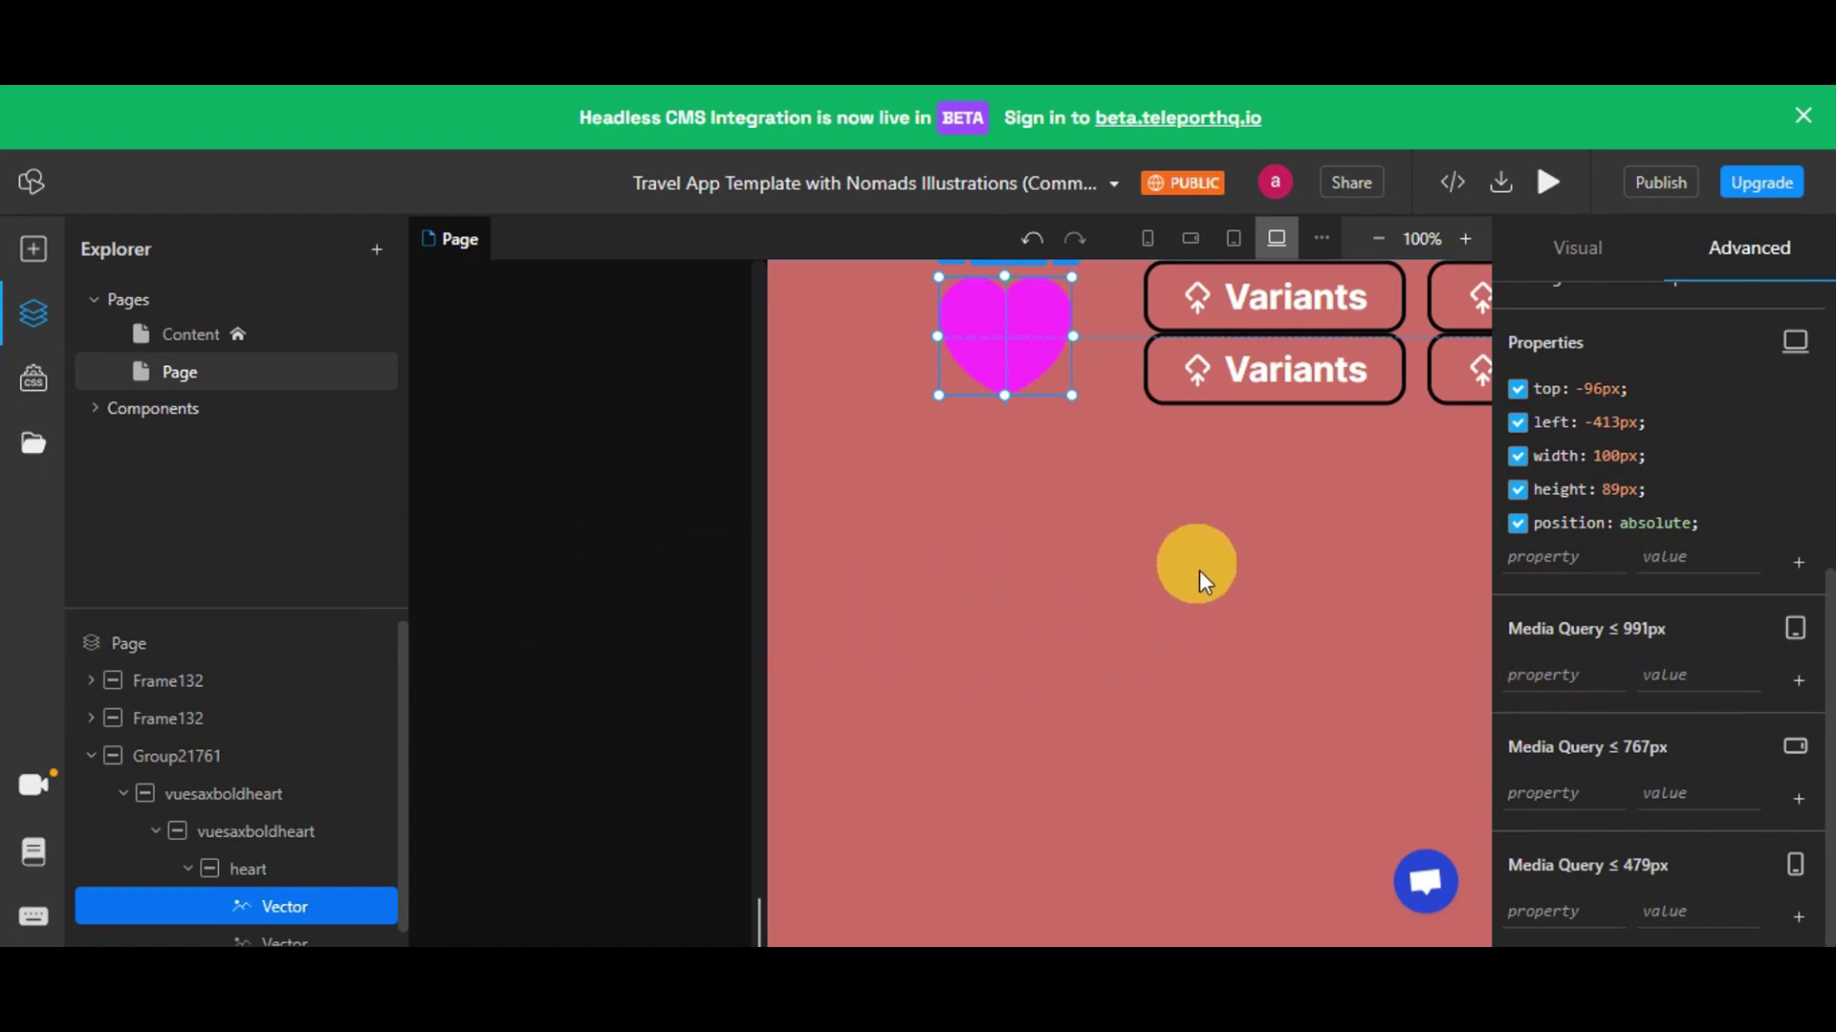
left_click(1278, 686)
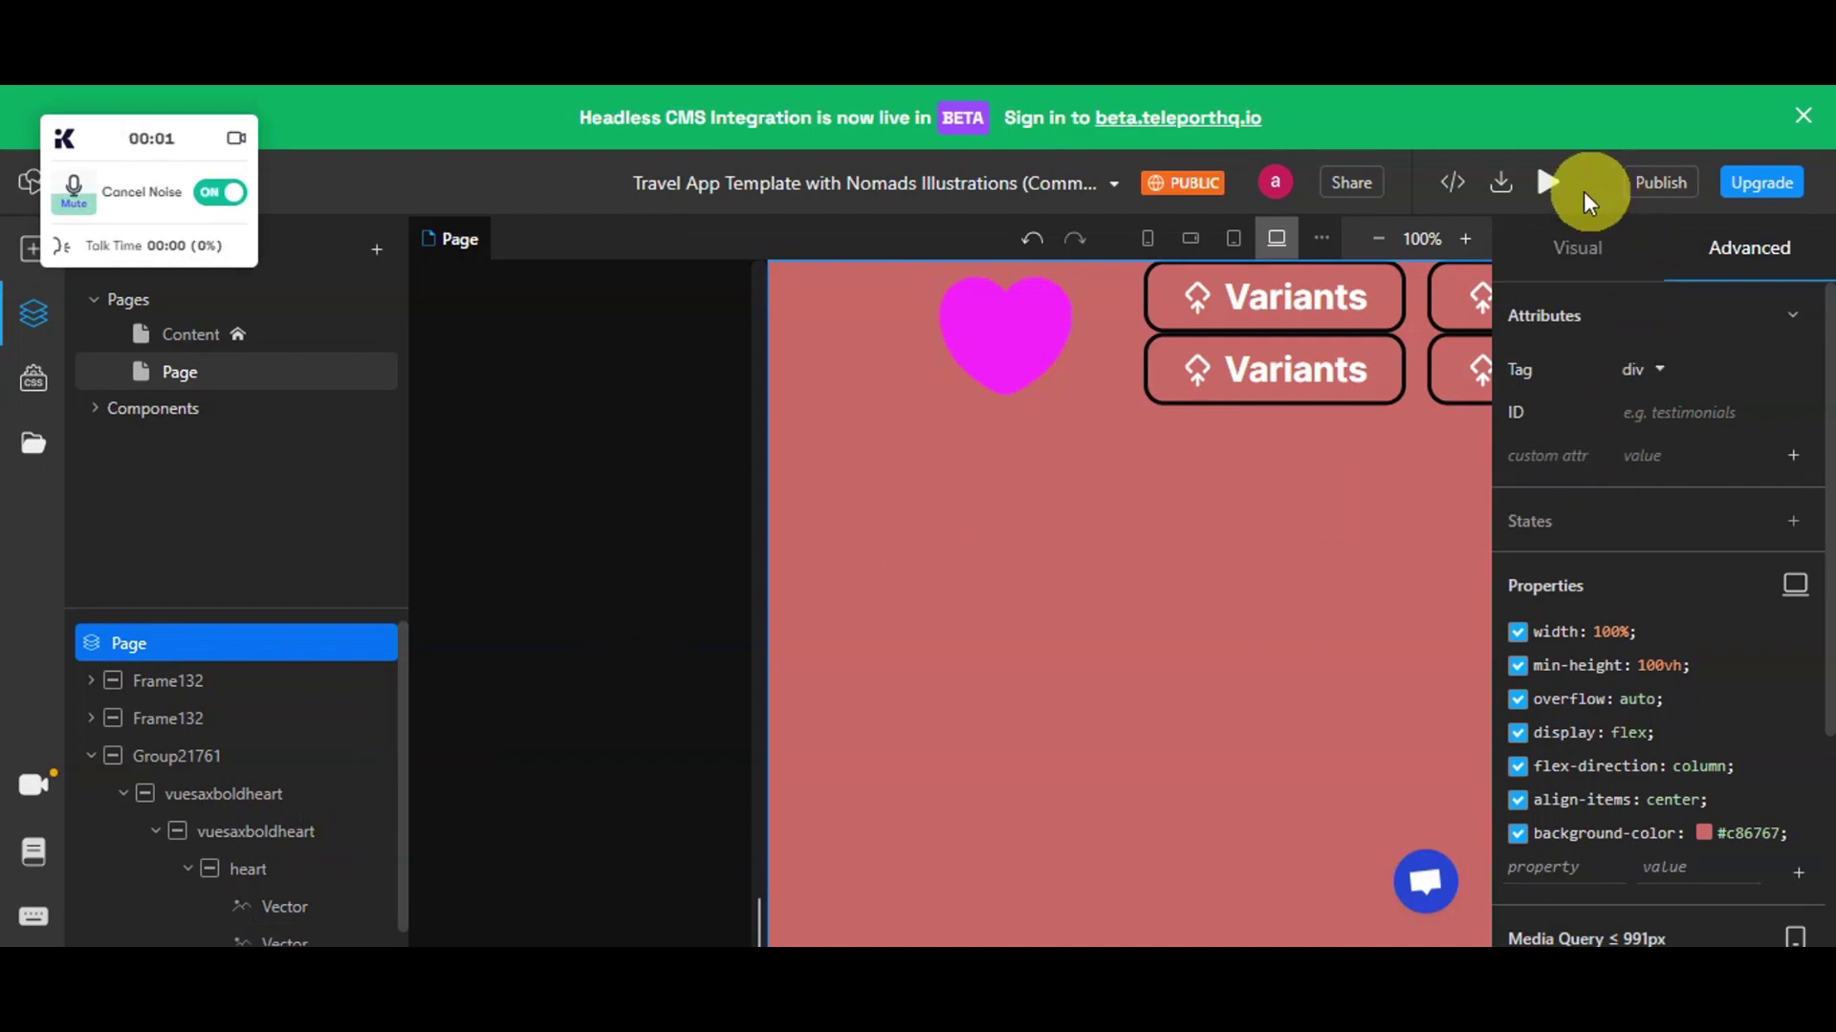
Open the page's generated code and switch the framework to HTML
left_click(1448, 180)
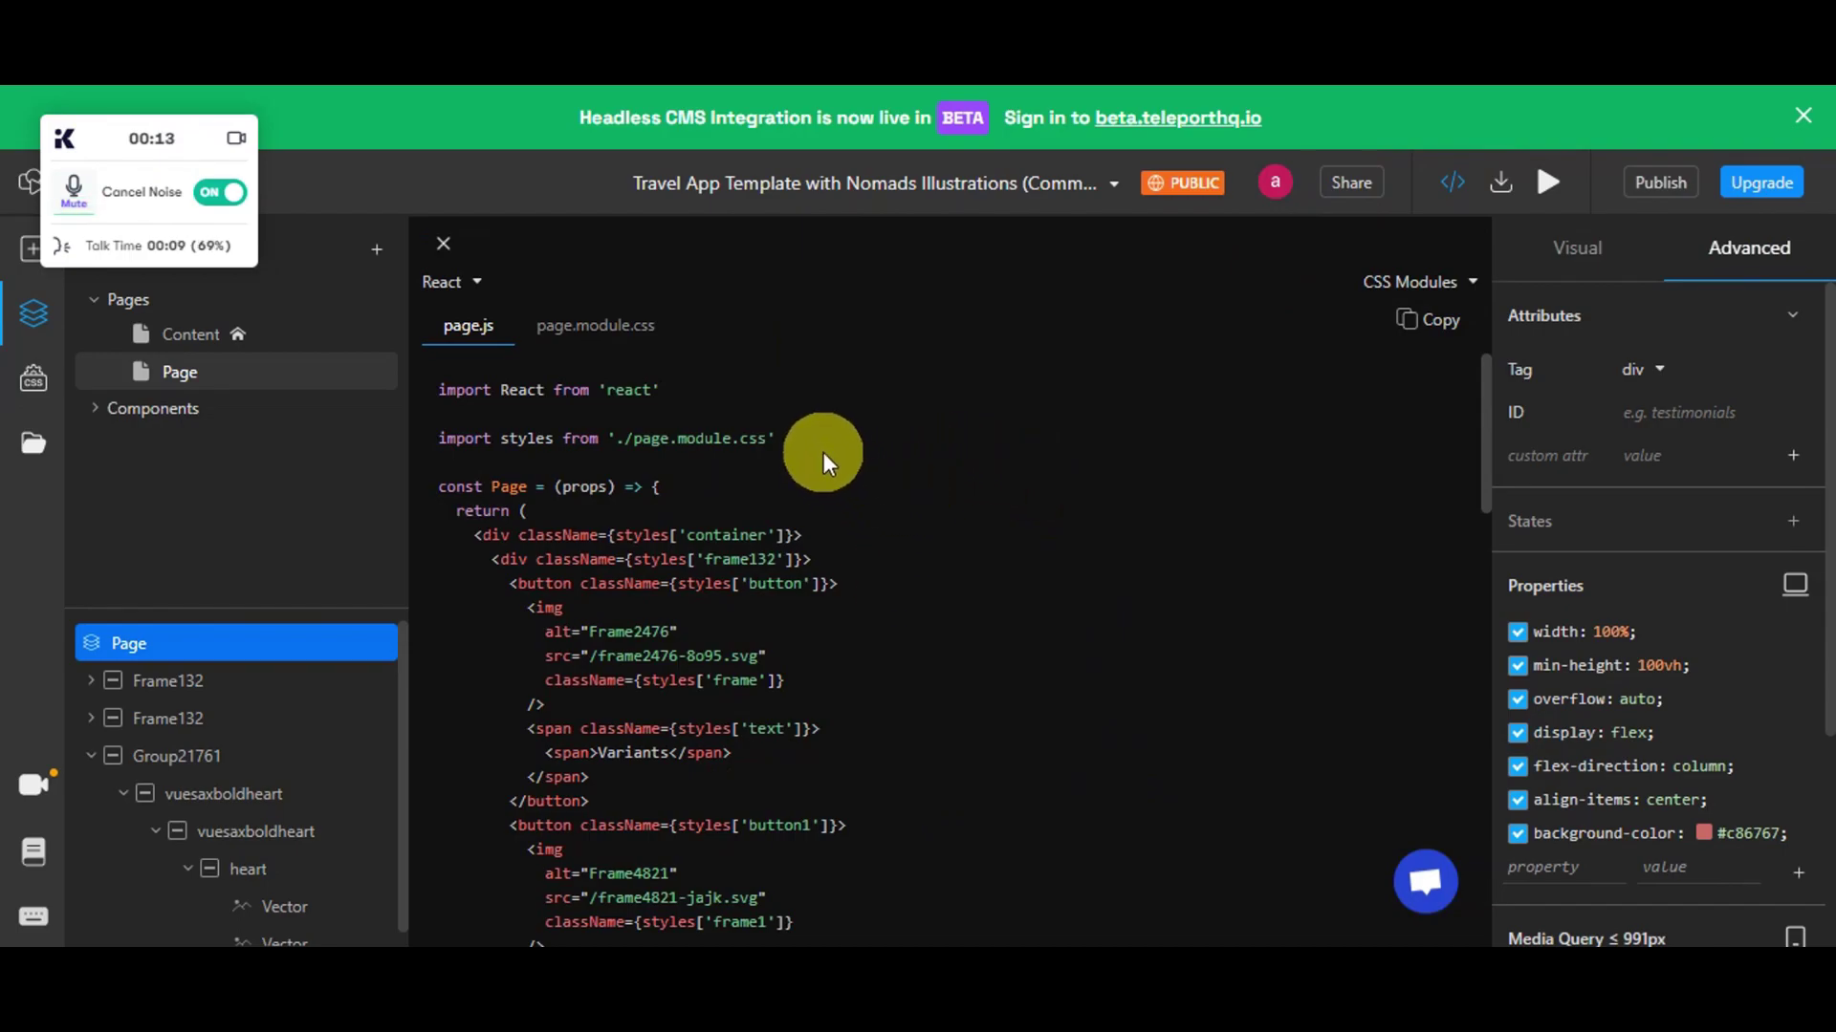
left_click(461, 280)
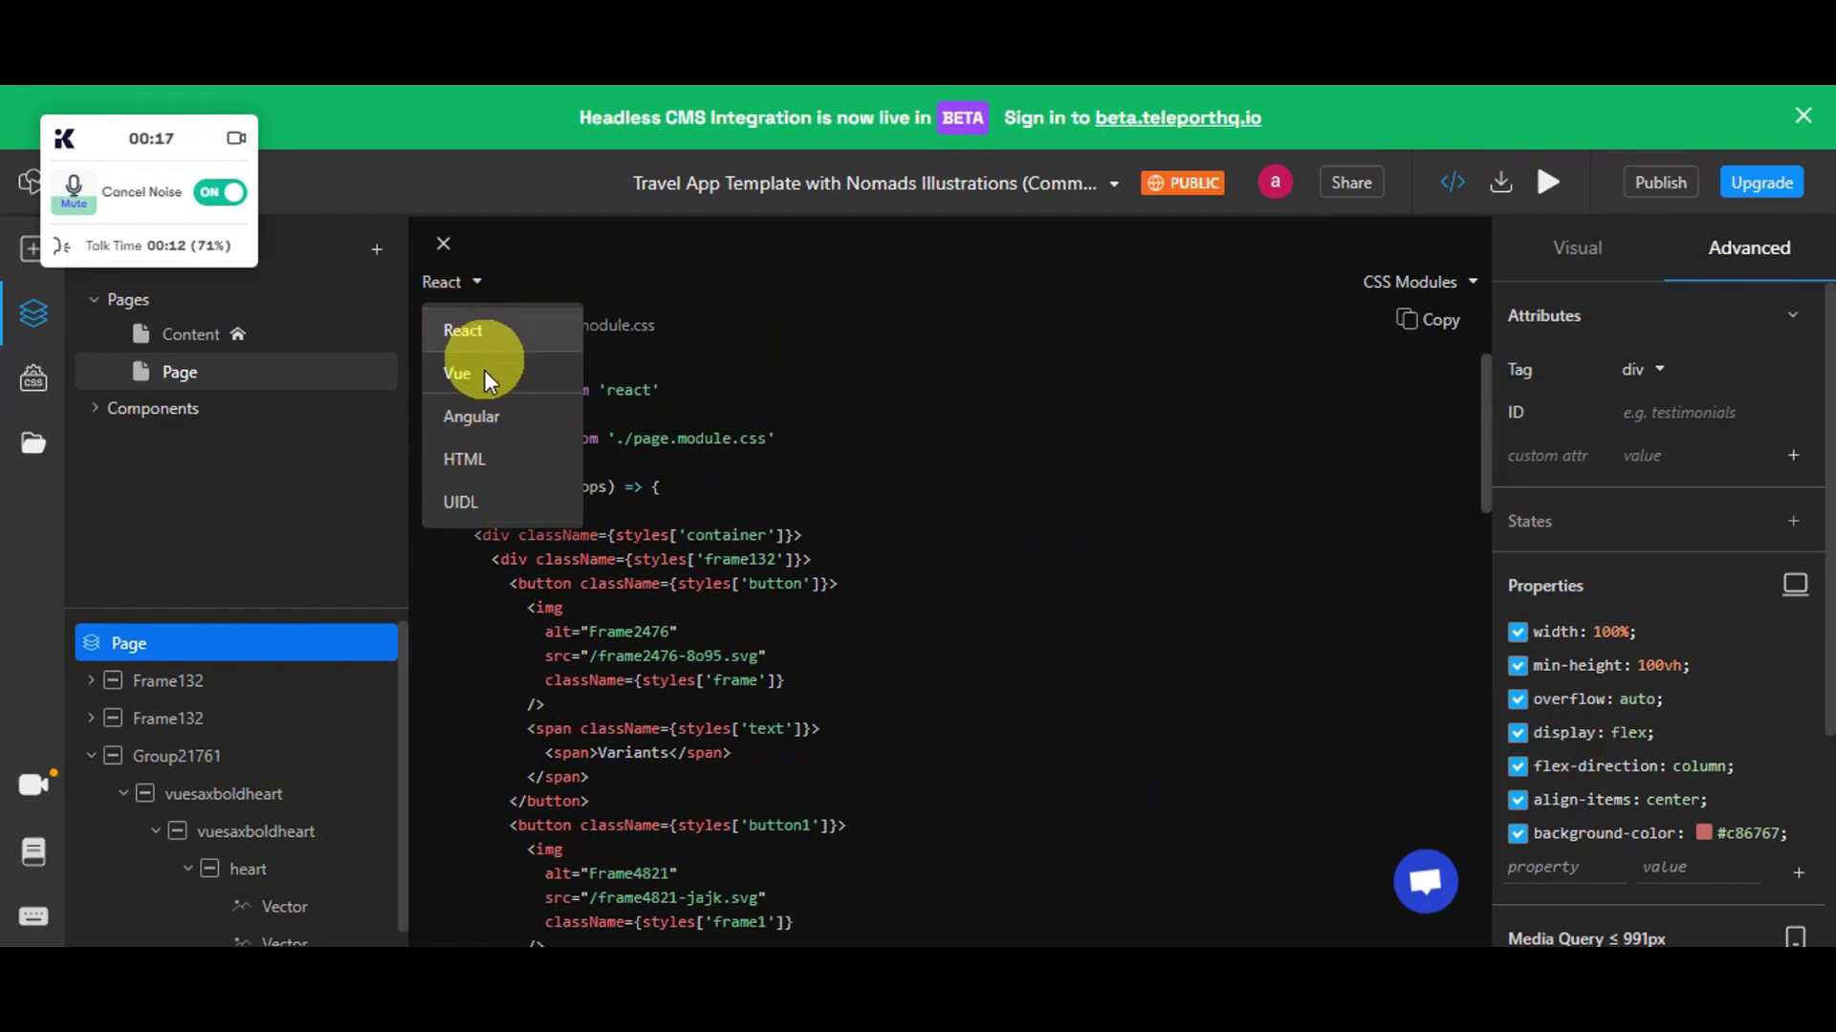
left_click(470, 461)
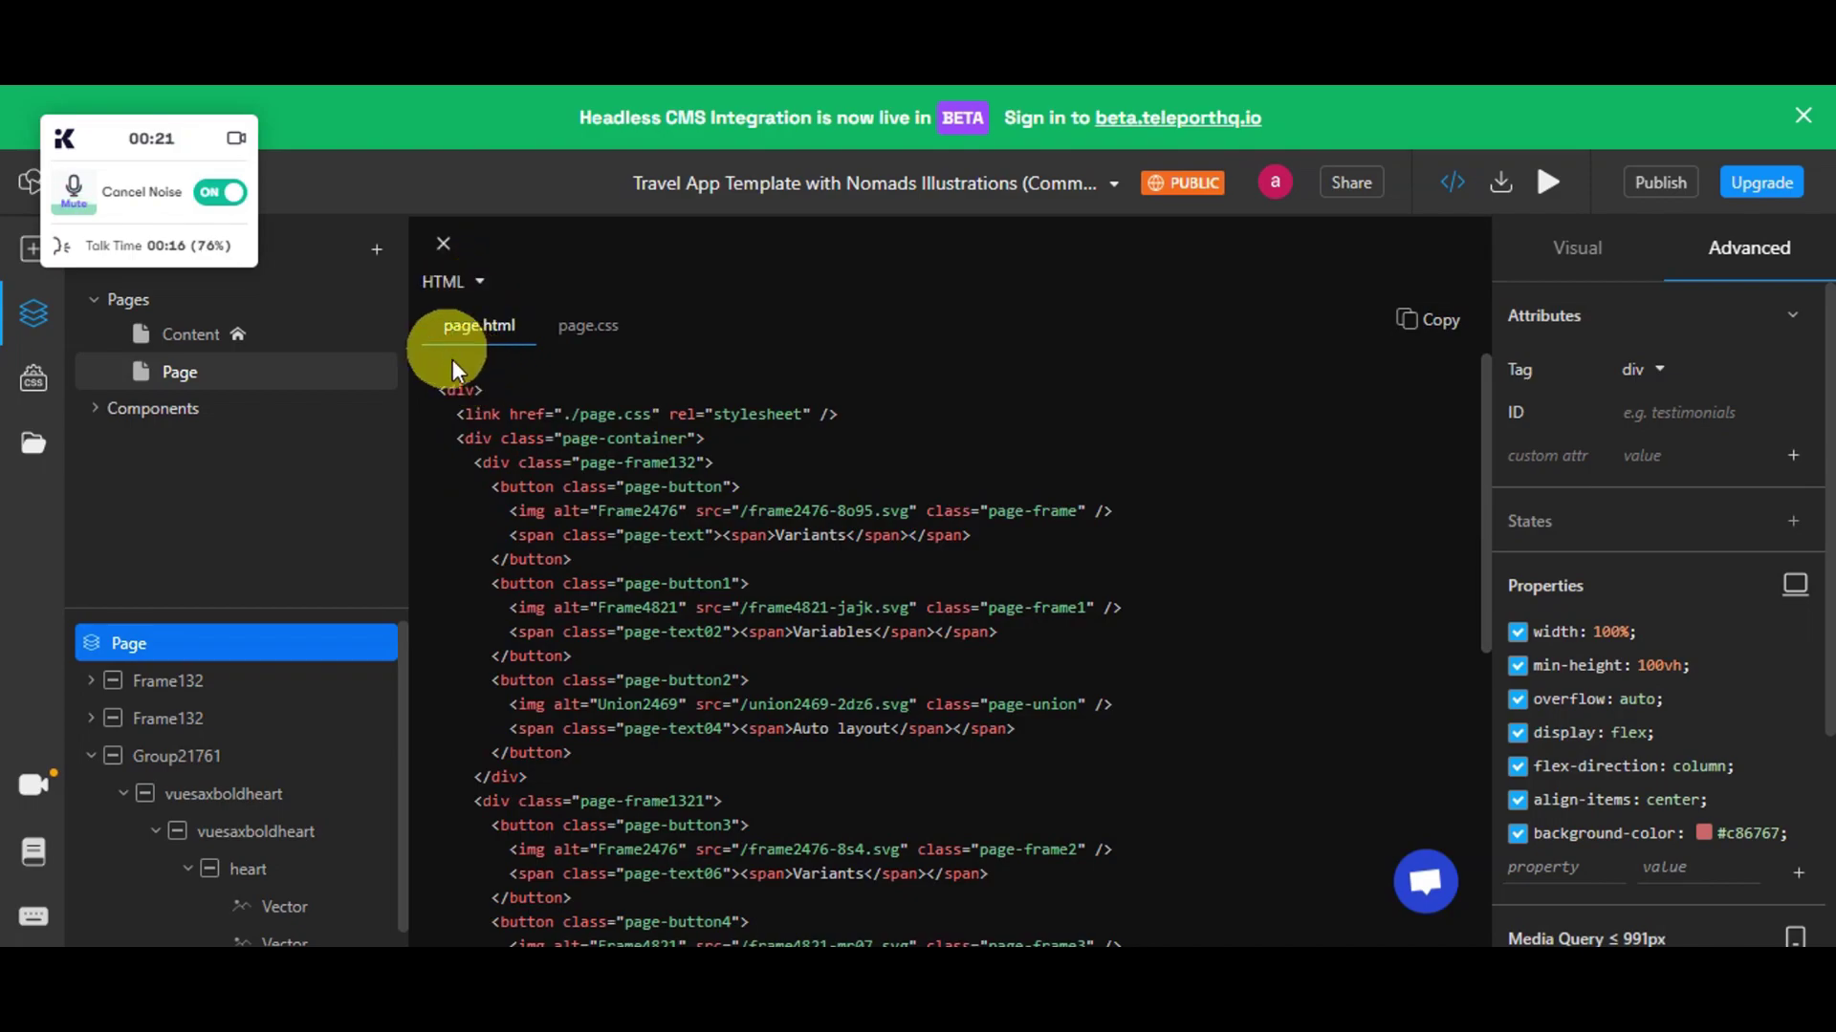
Compare page.html with page.css, then copy the page.css stylesheet to the clipboard
left_click(616, 341)
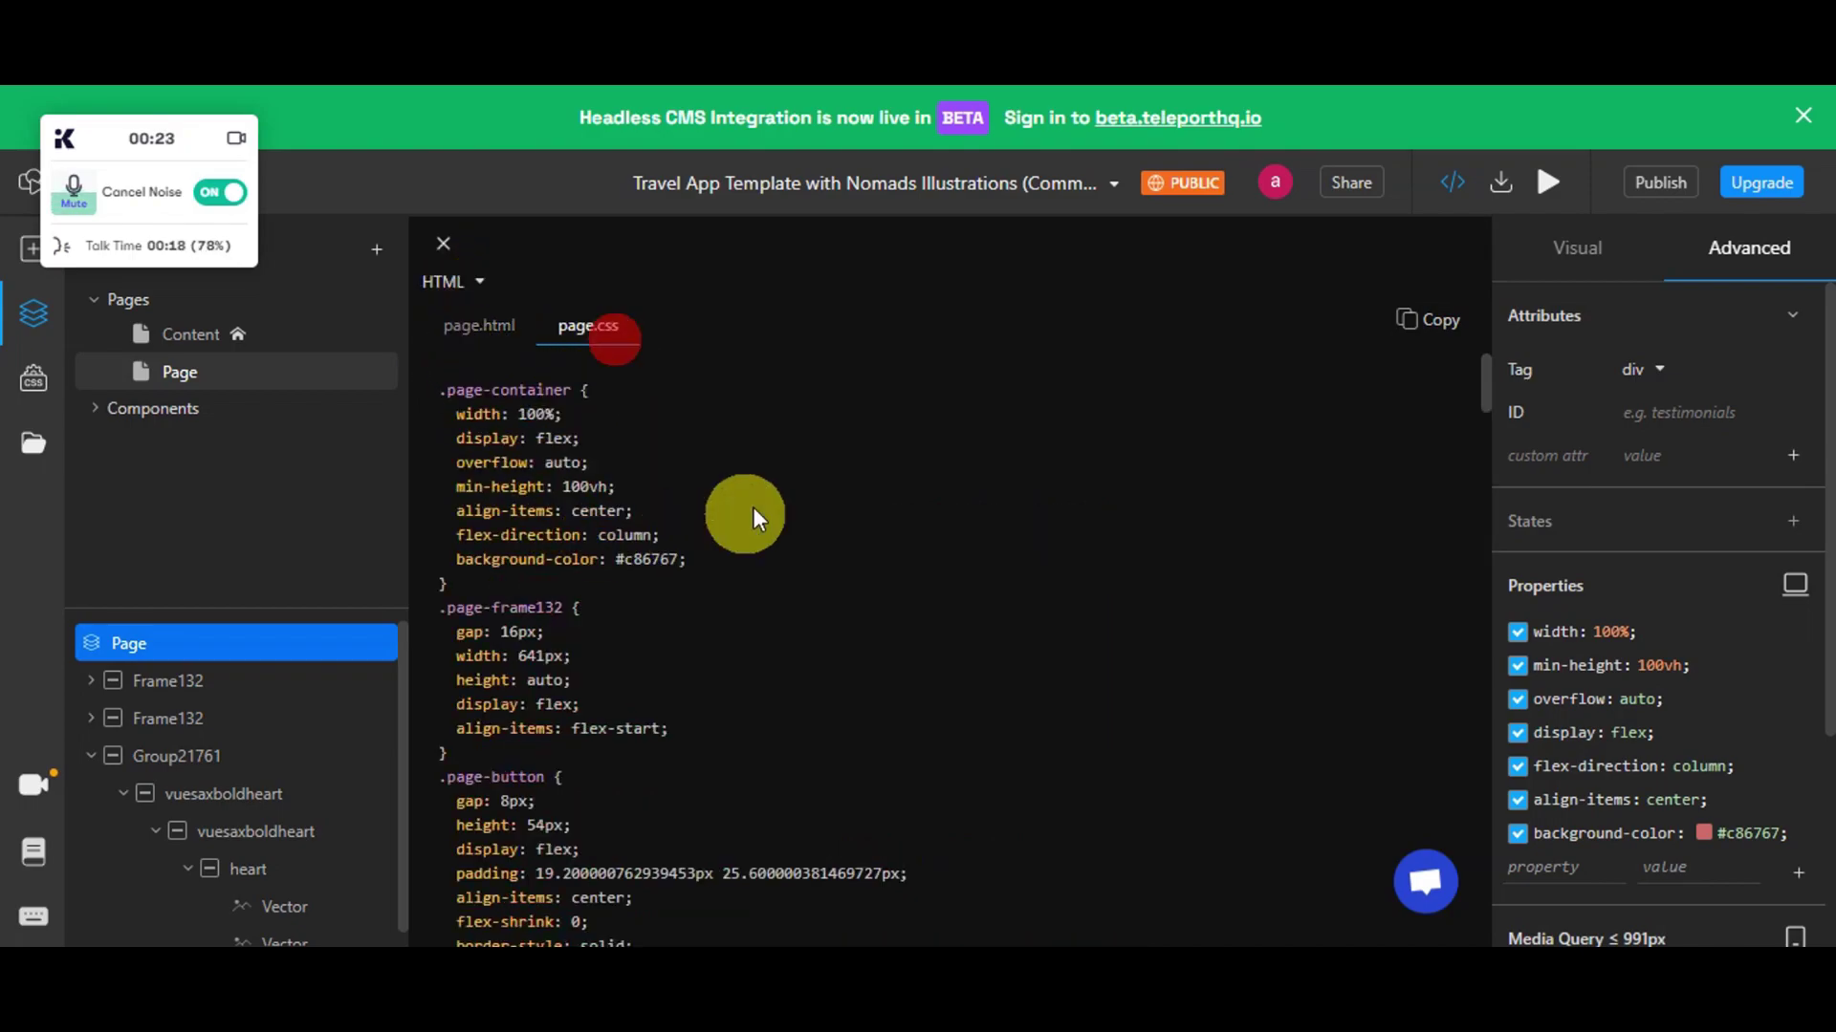
left_click(478, 289)
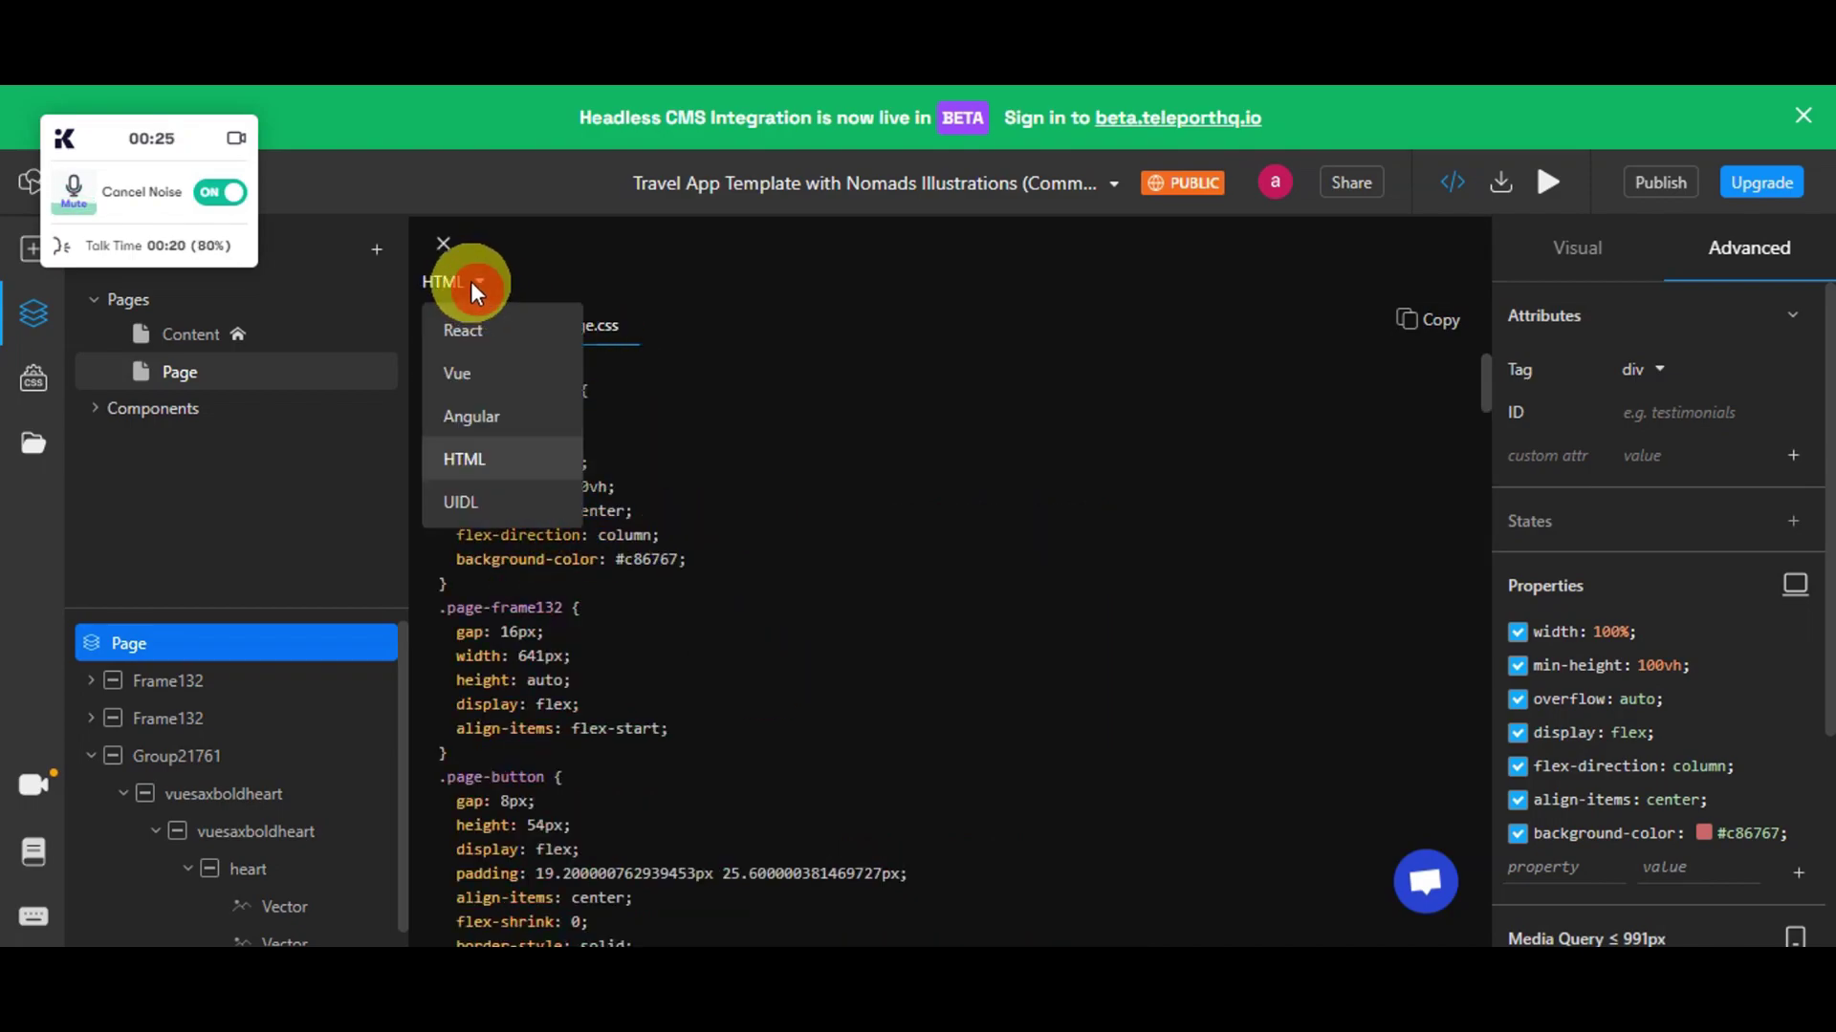
left_click(715, 298)
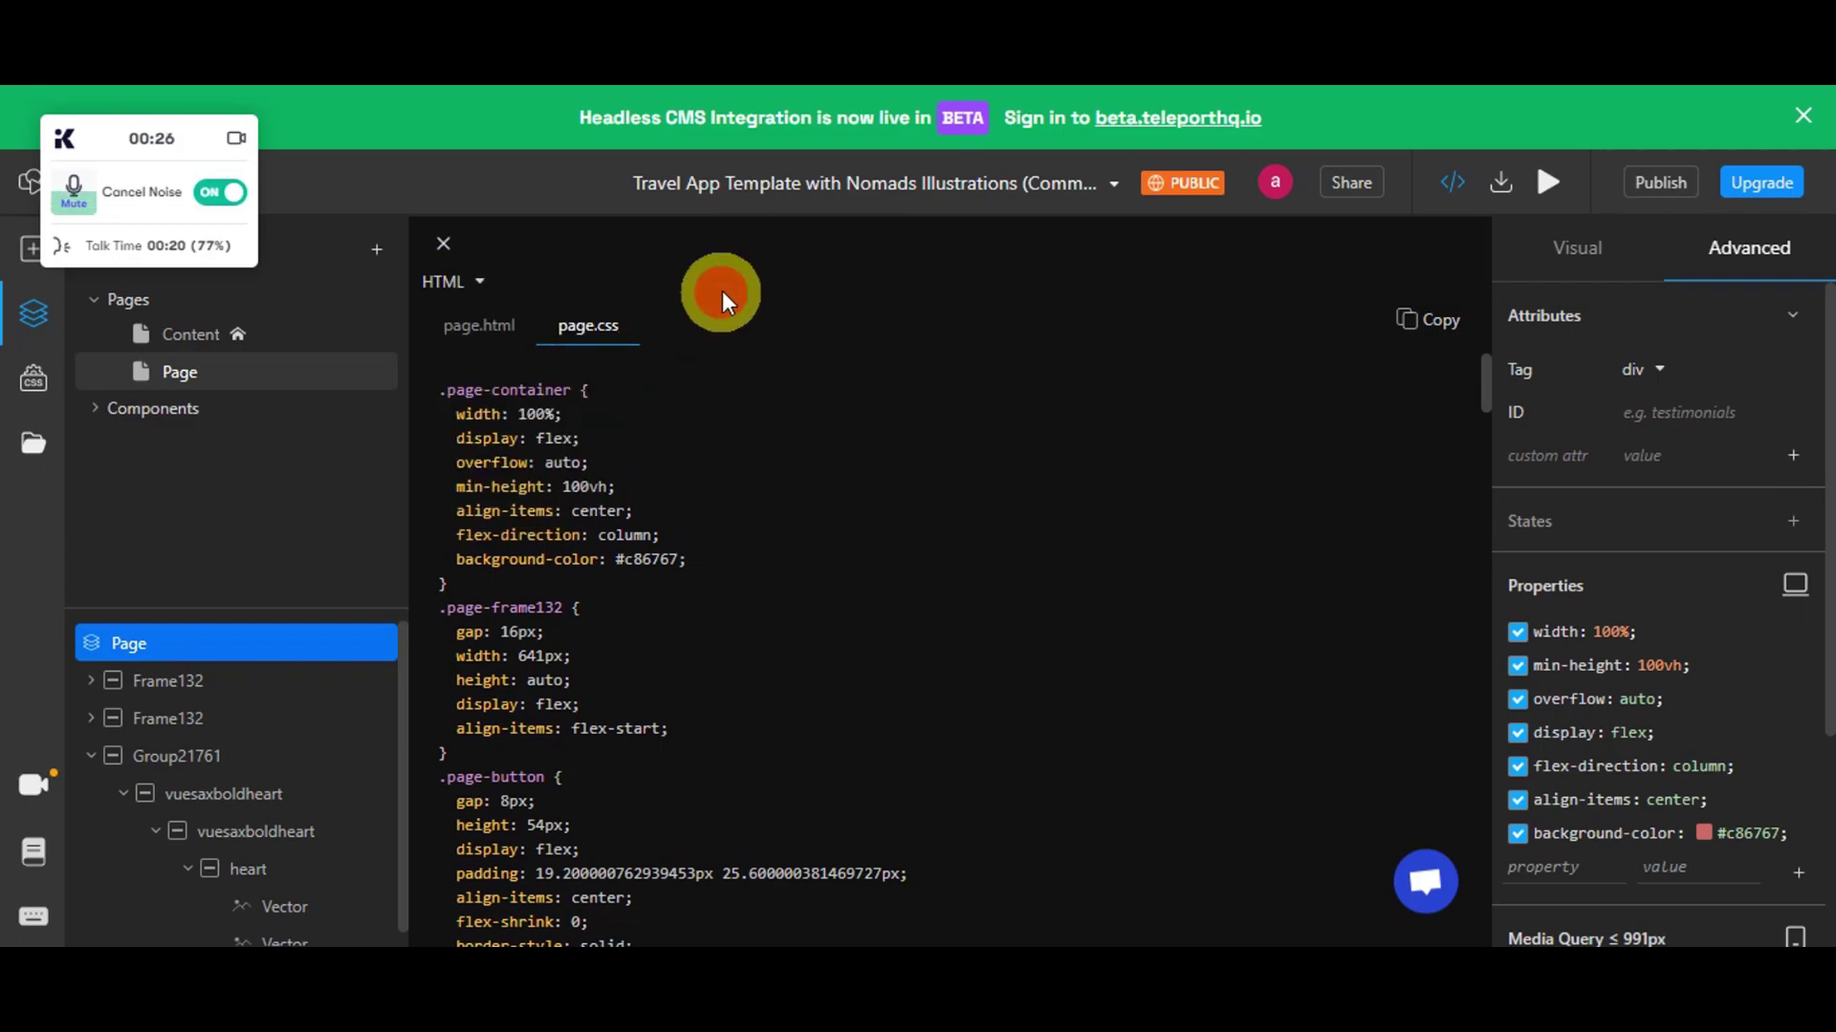
left_click(443, 328)
left_click(577, 332)
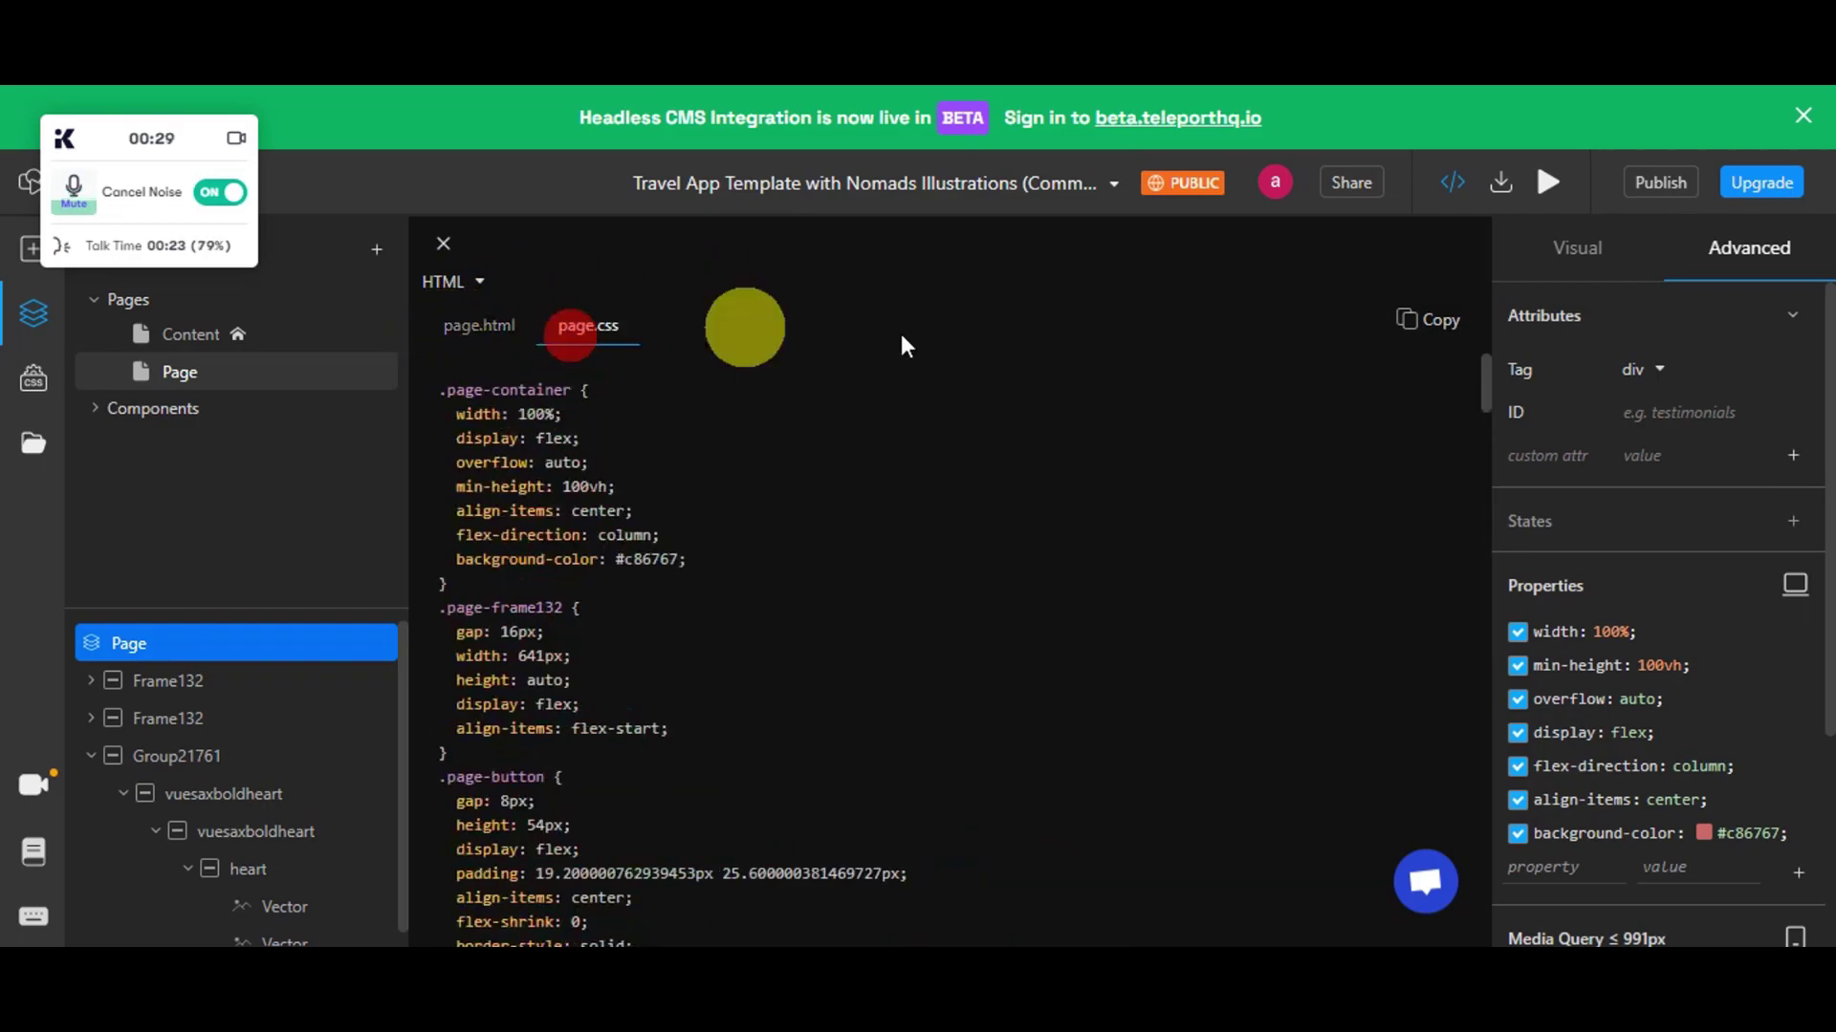
left_click(1421, 321)
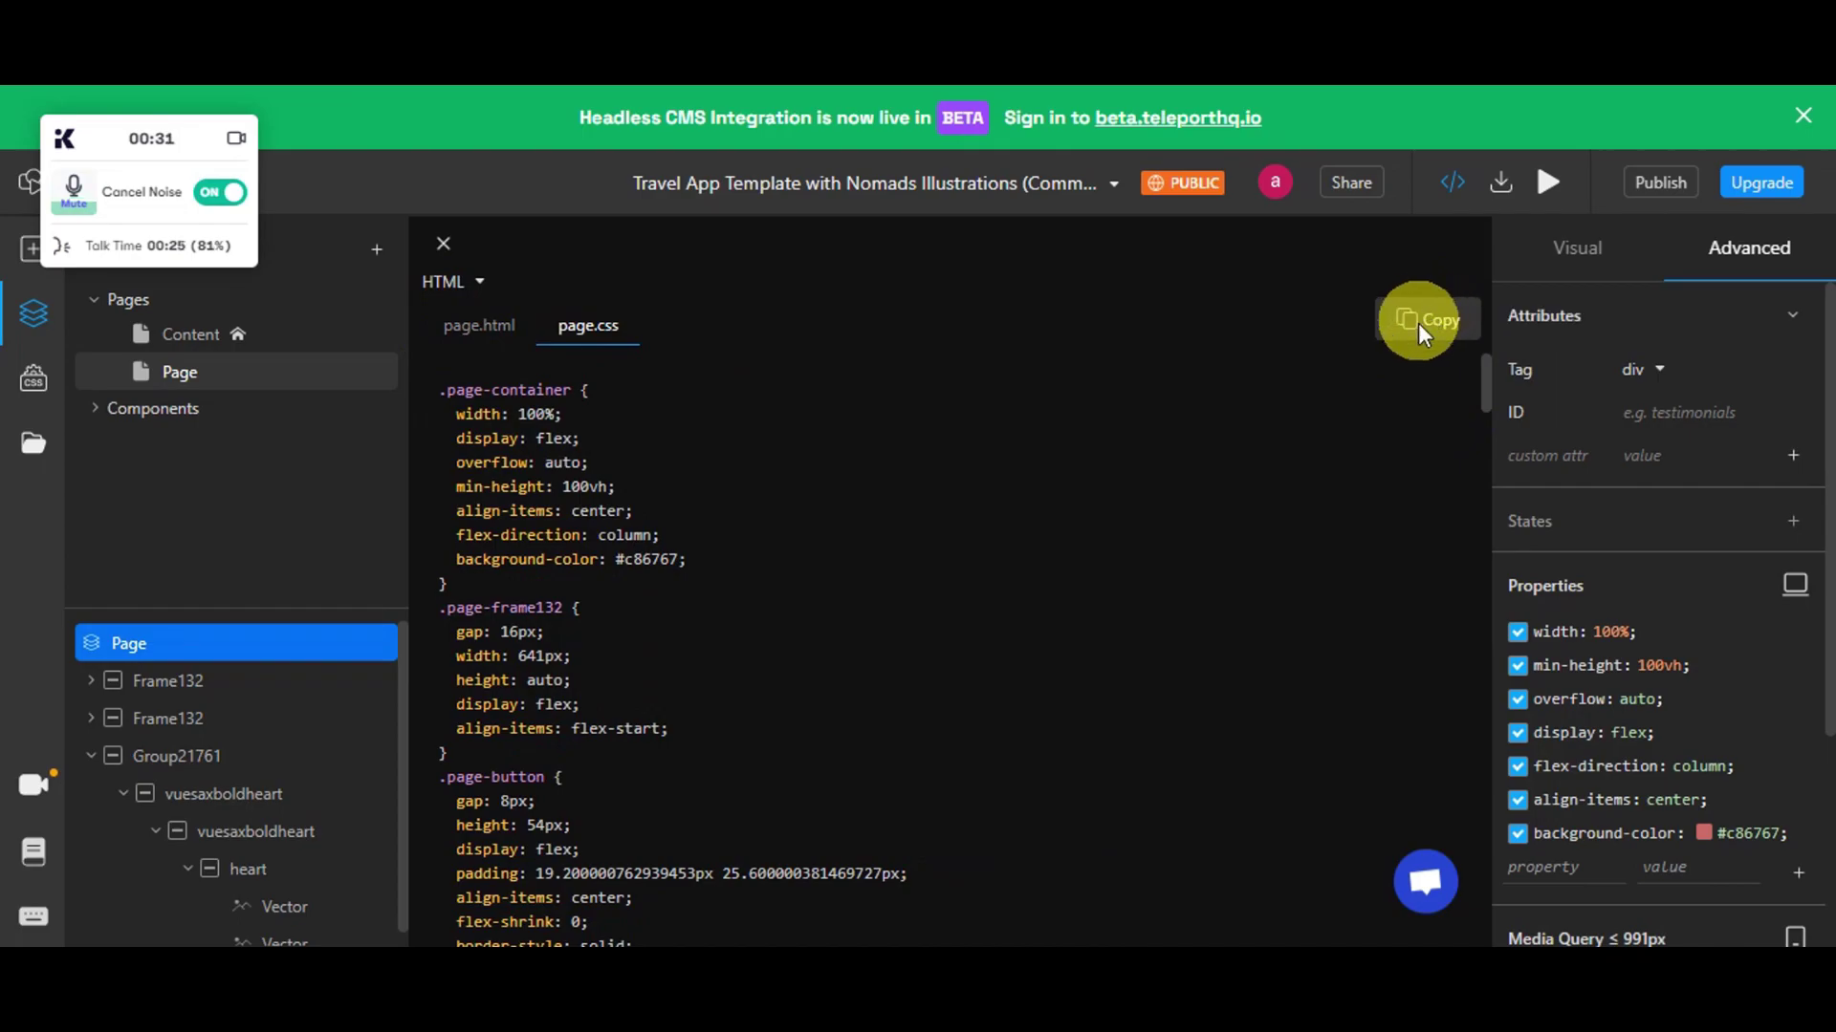